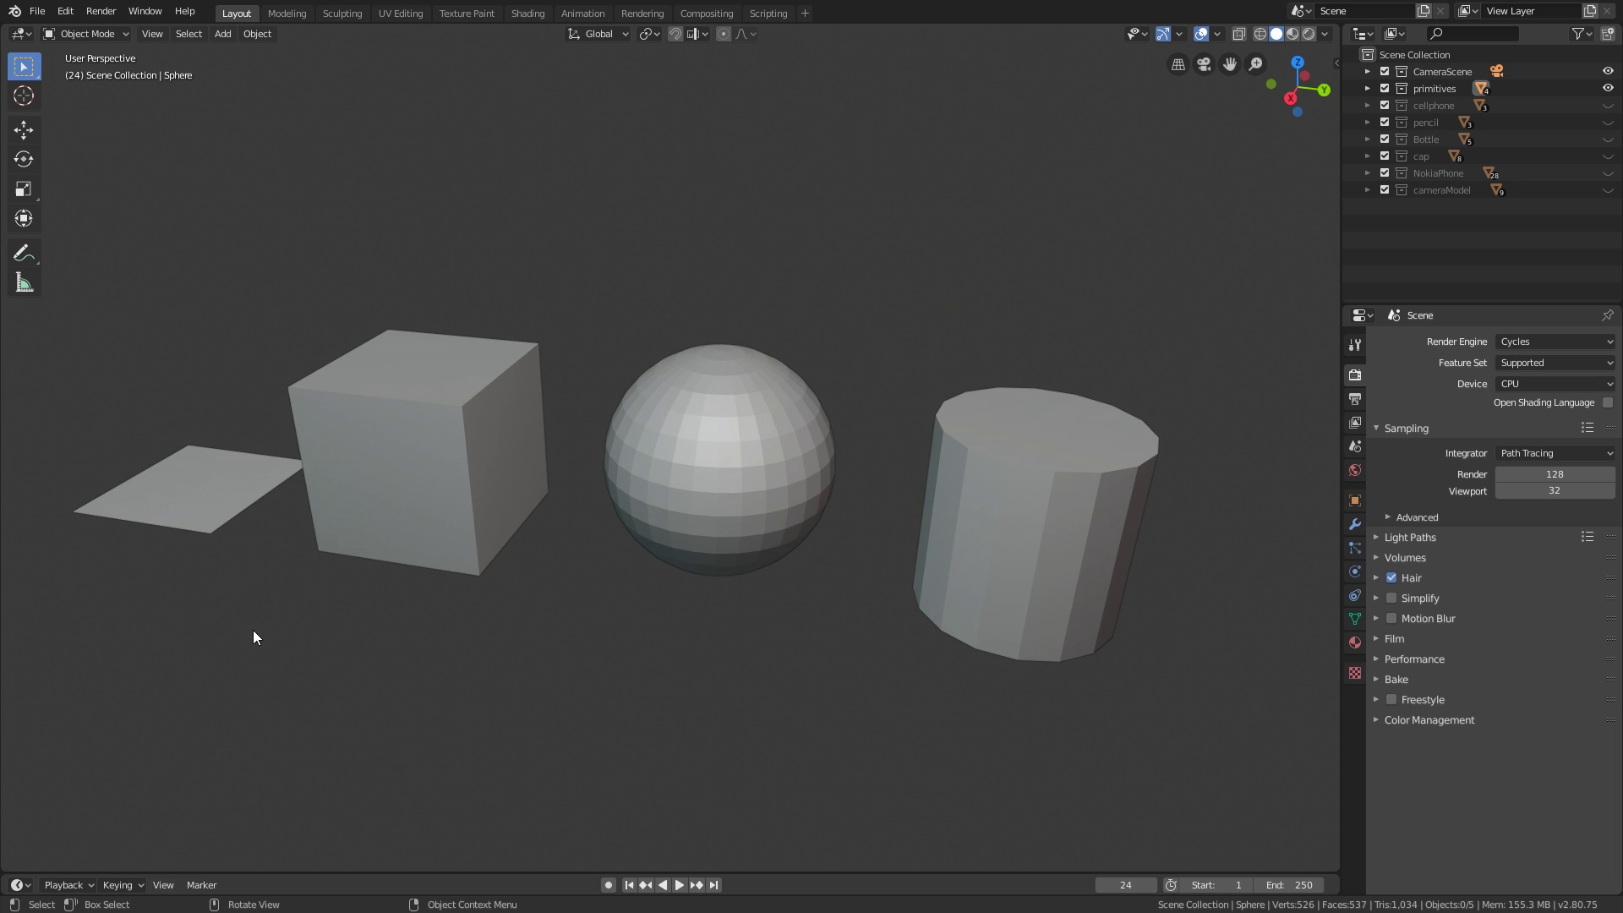
Step: Examine the basic primitives one by one: the plane, the cube, the sphere and the cylinder
shift+middle_drag(252, 630, 286, 635)
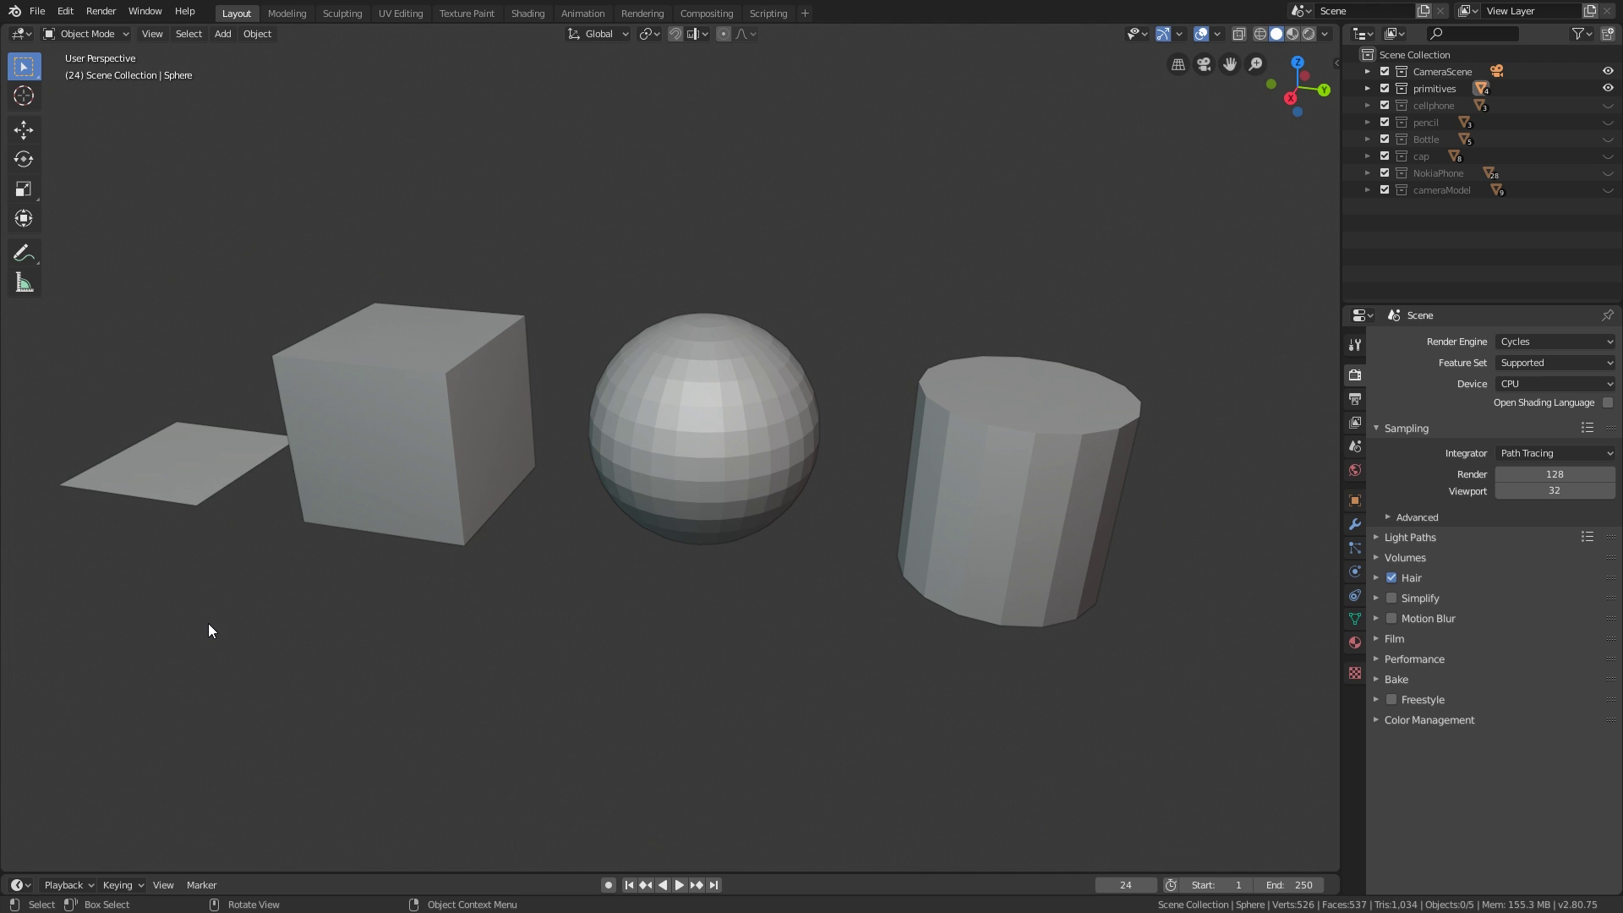
shift+middle_drag(465, 530, 617, 533)
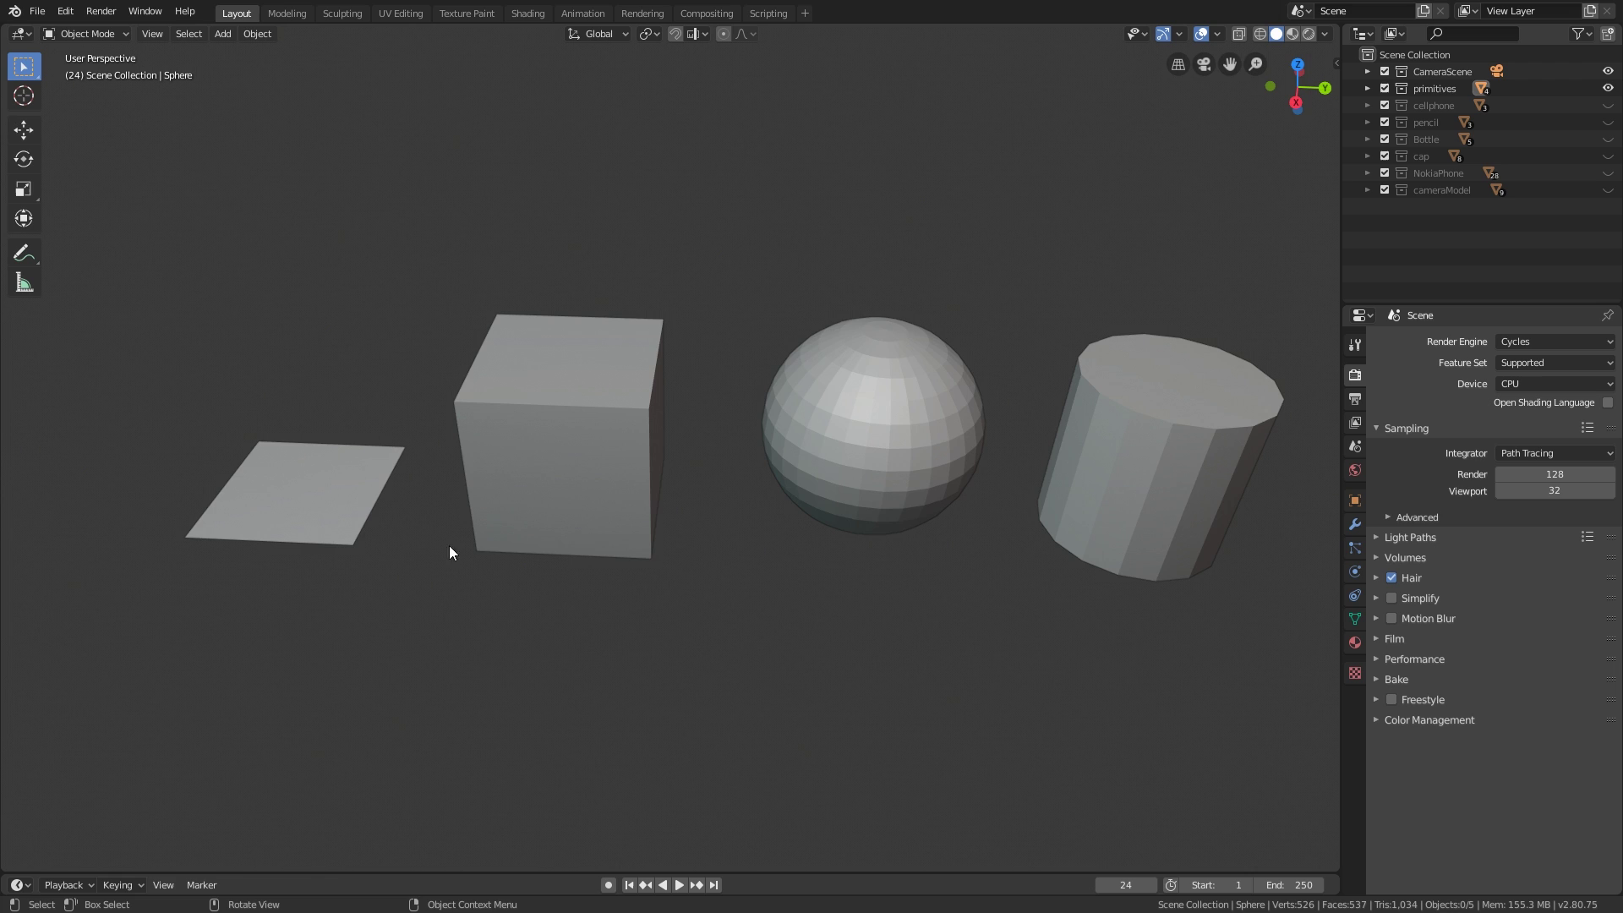
click(314, 511)
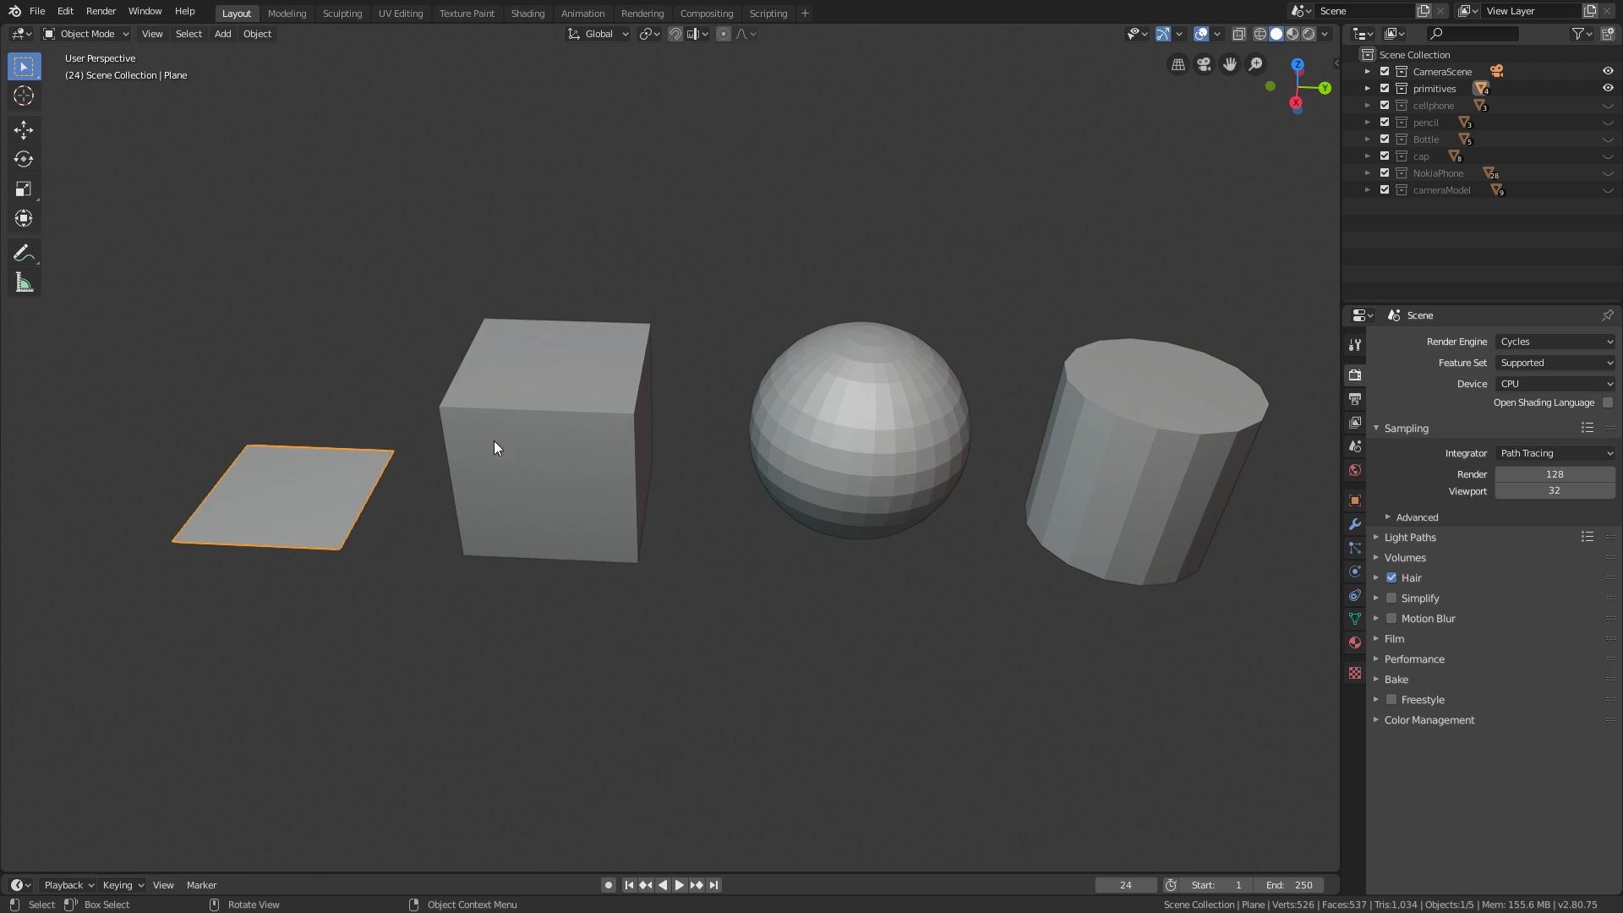
click(603, 398)
click(874, 450)
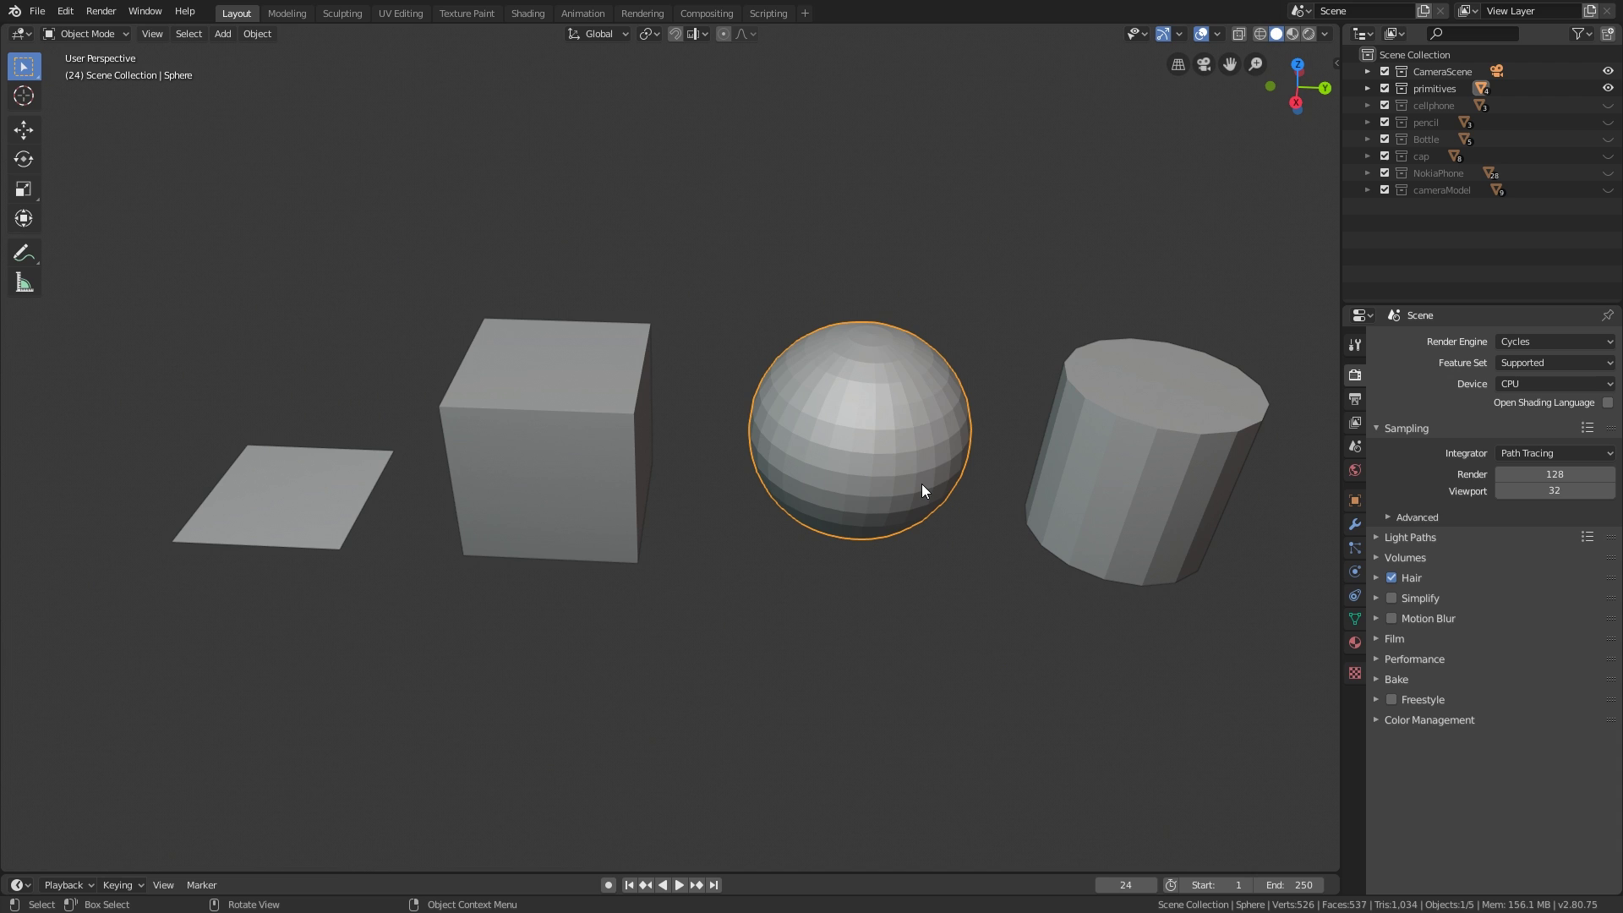
shift+middle_drag(922, 484, 875, 478)
click(1052, 555)
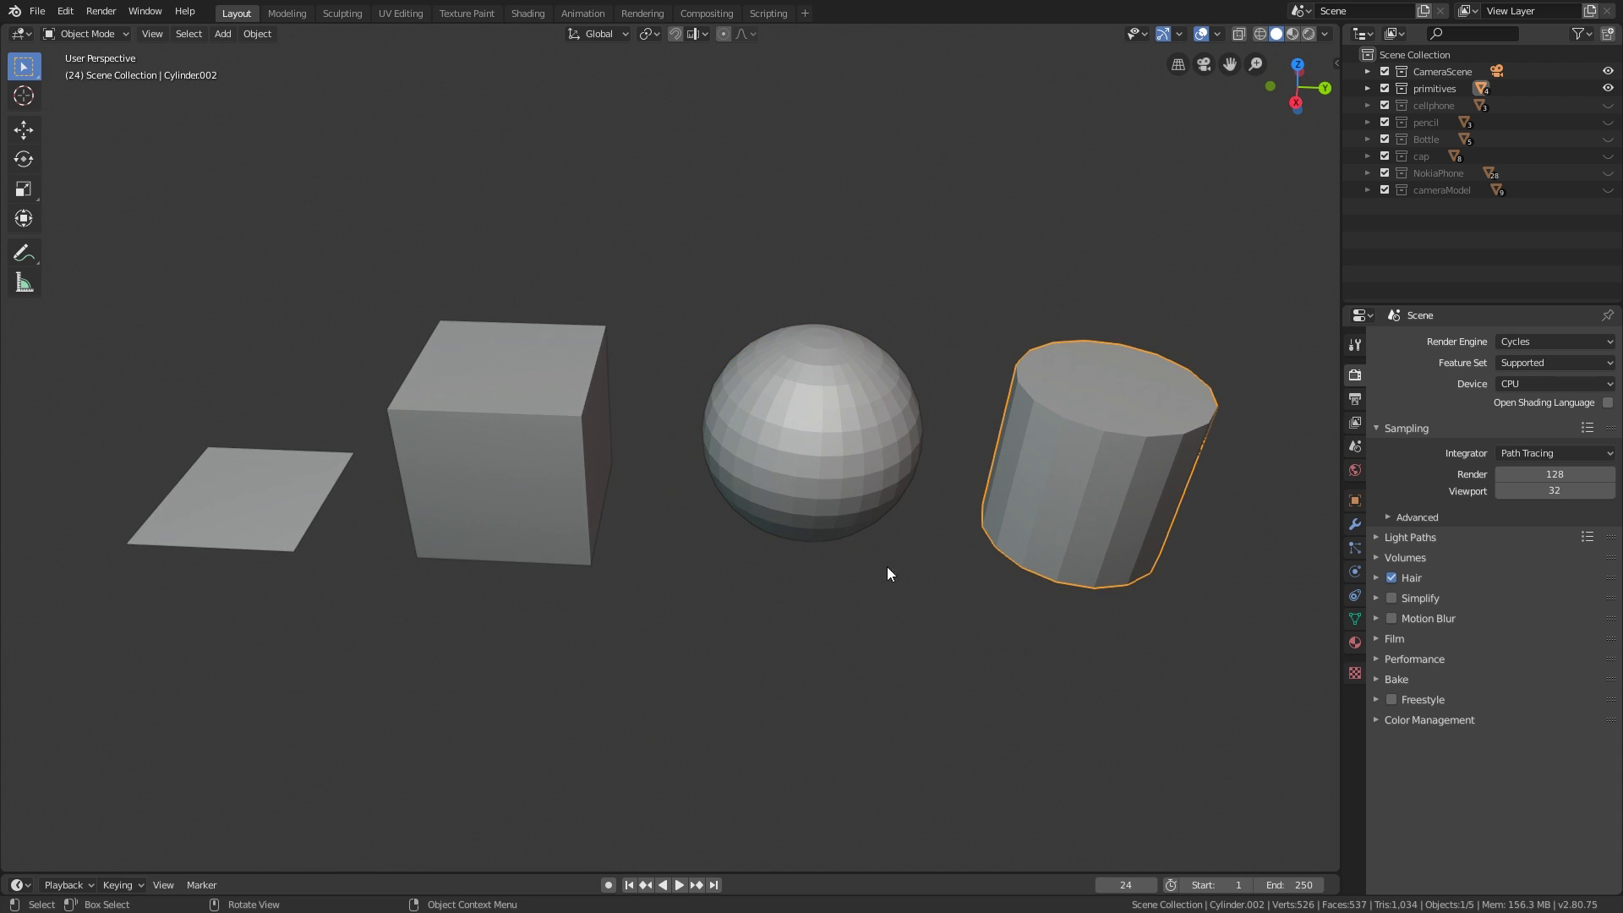
middle_drag(886, 566, 825, 565)
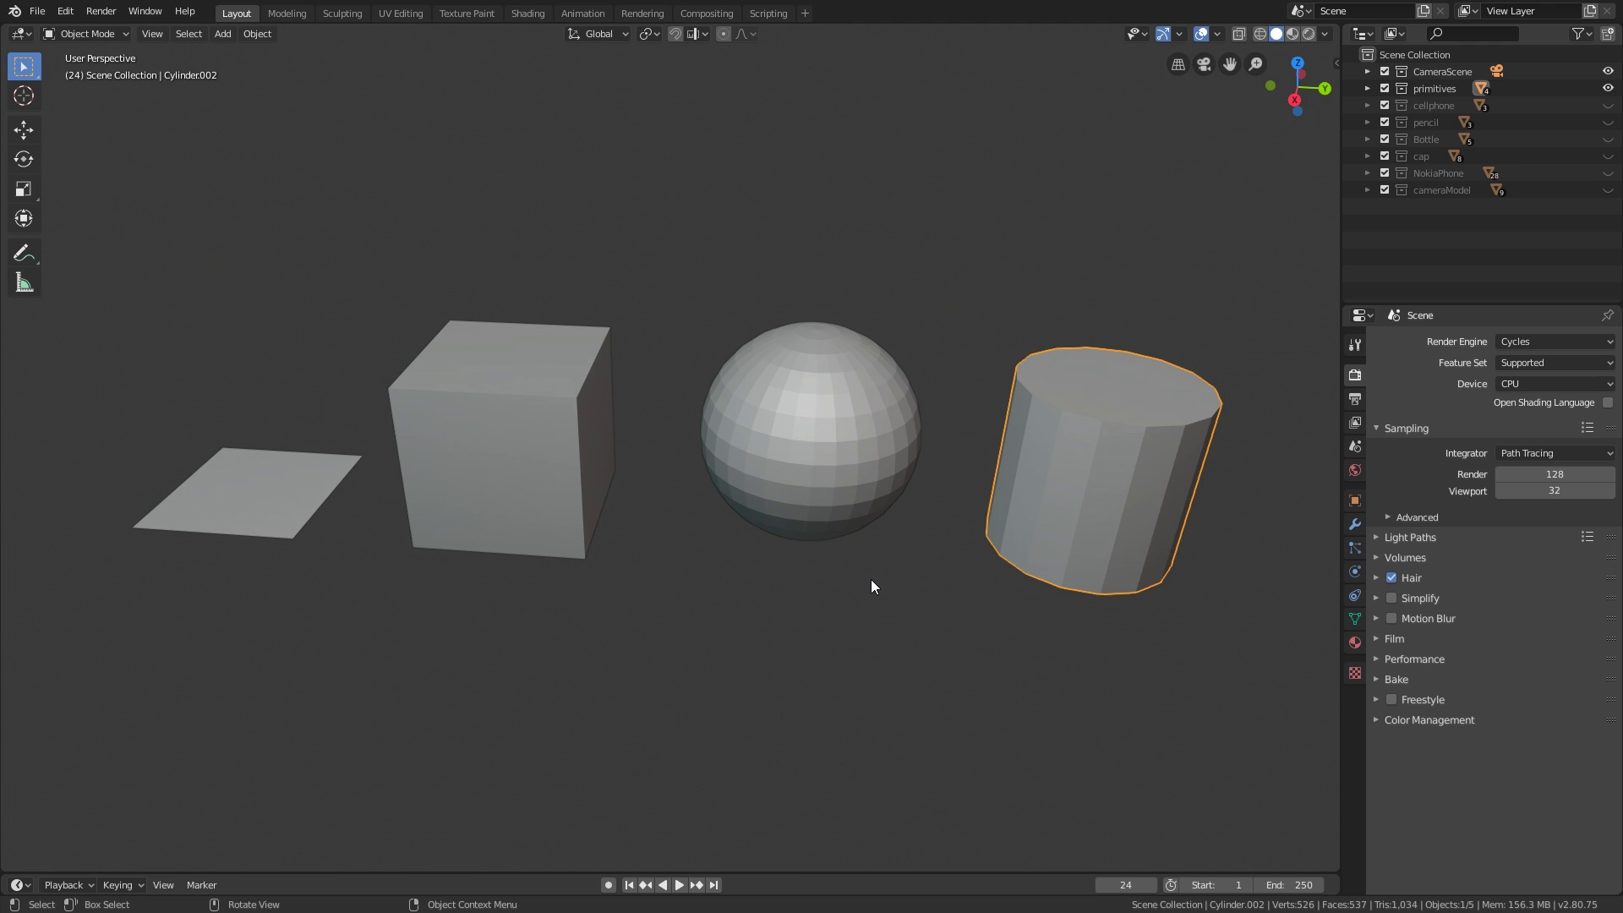
shift+middle_drag(871, 586, 864, 602)
click(864, 602)
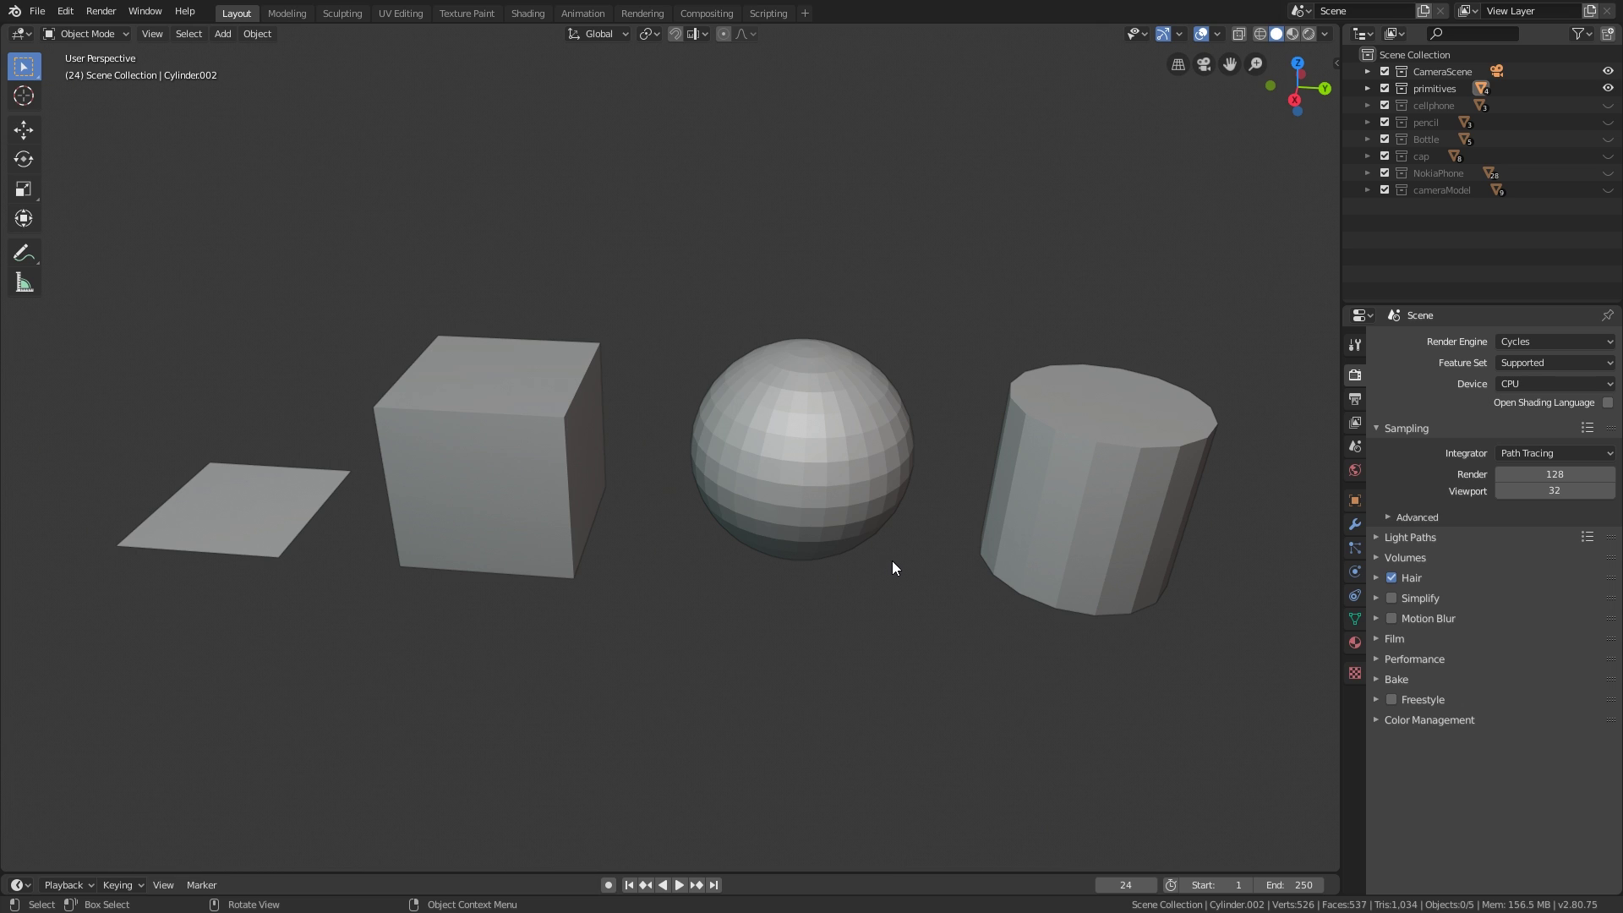
middle_drag(870, 536, 845, 531)
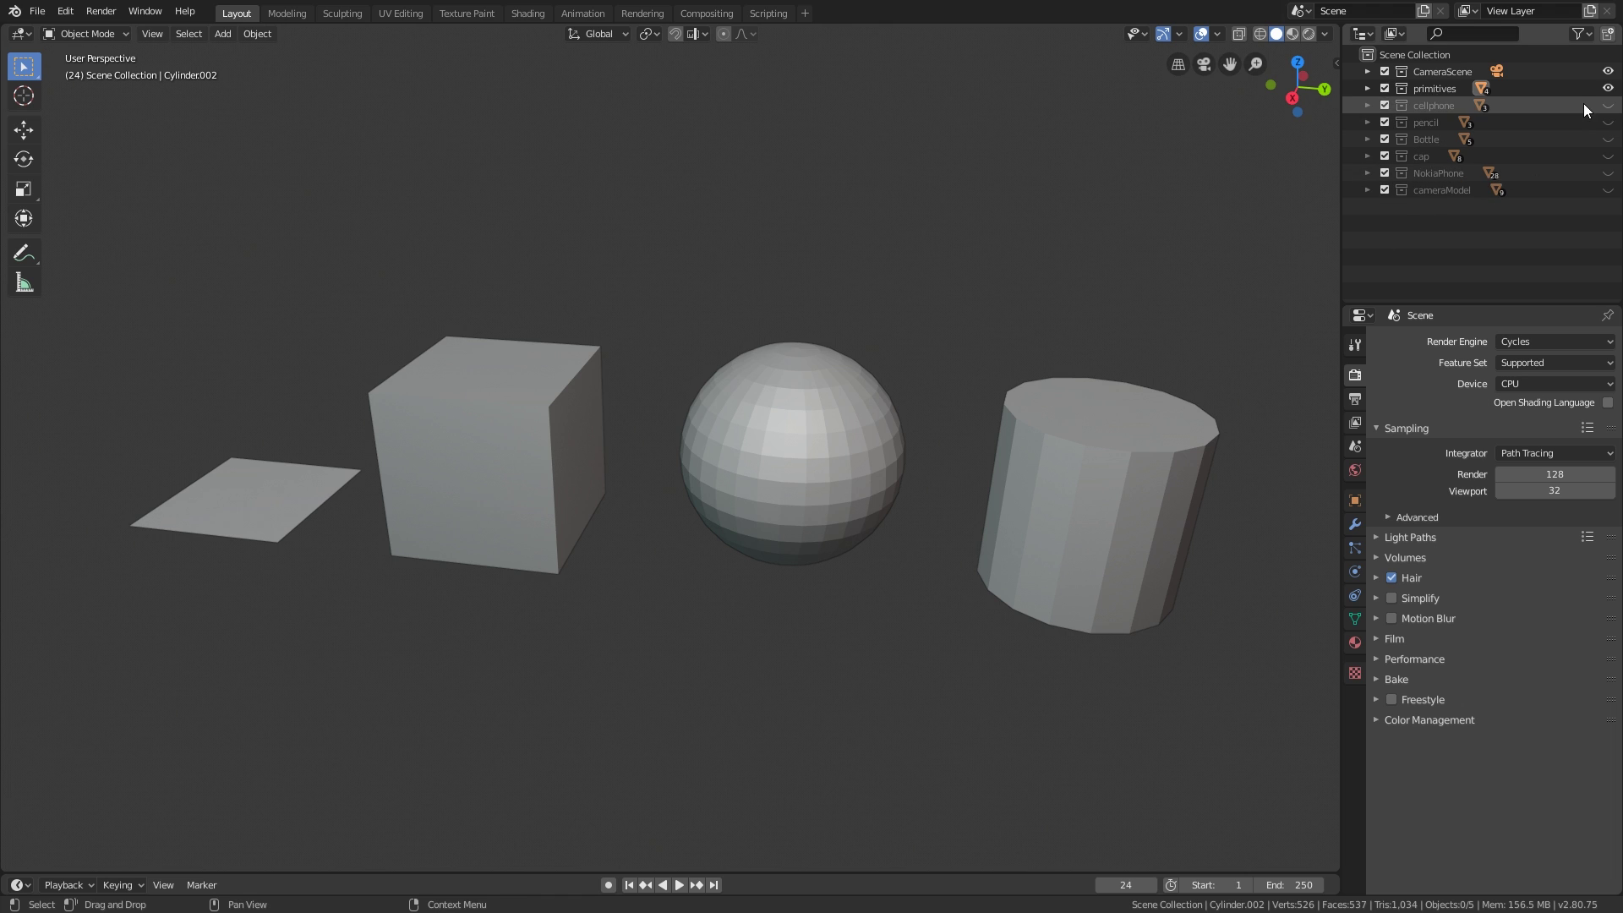
Step: Hide the primitives collection and show the cellphone collection in its place
click(1609, 87)
click(1608, 105)
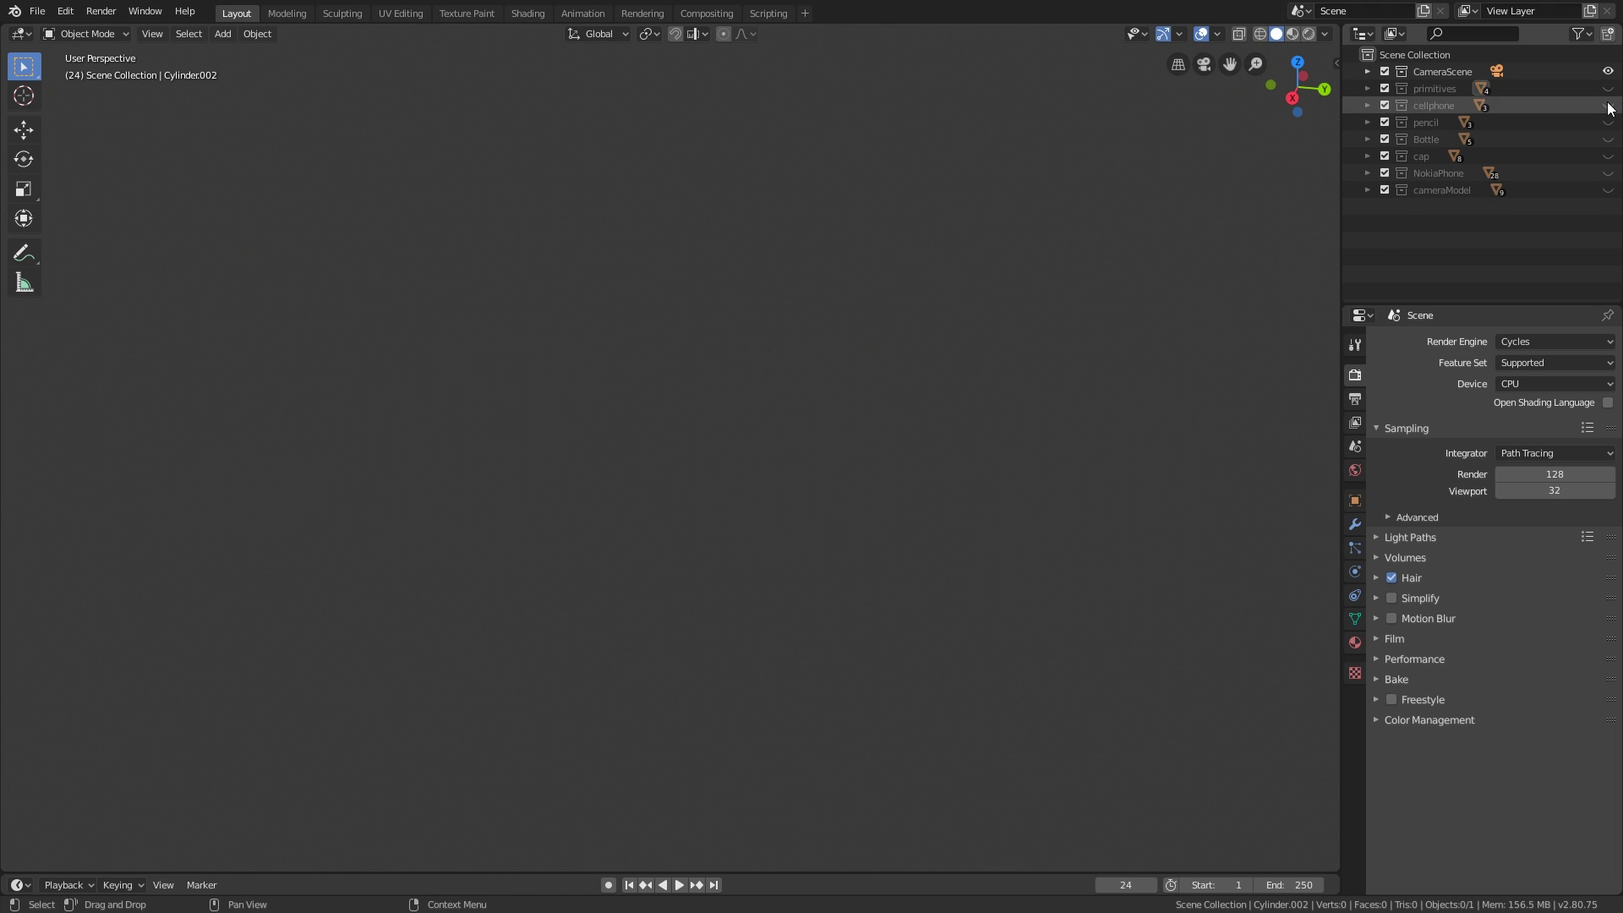
middle_drag(776, 476, 808, 470)
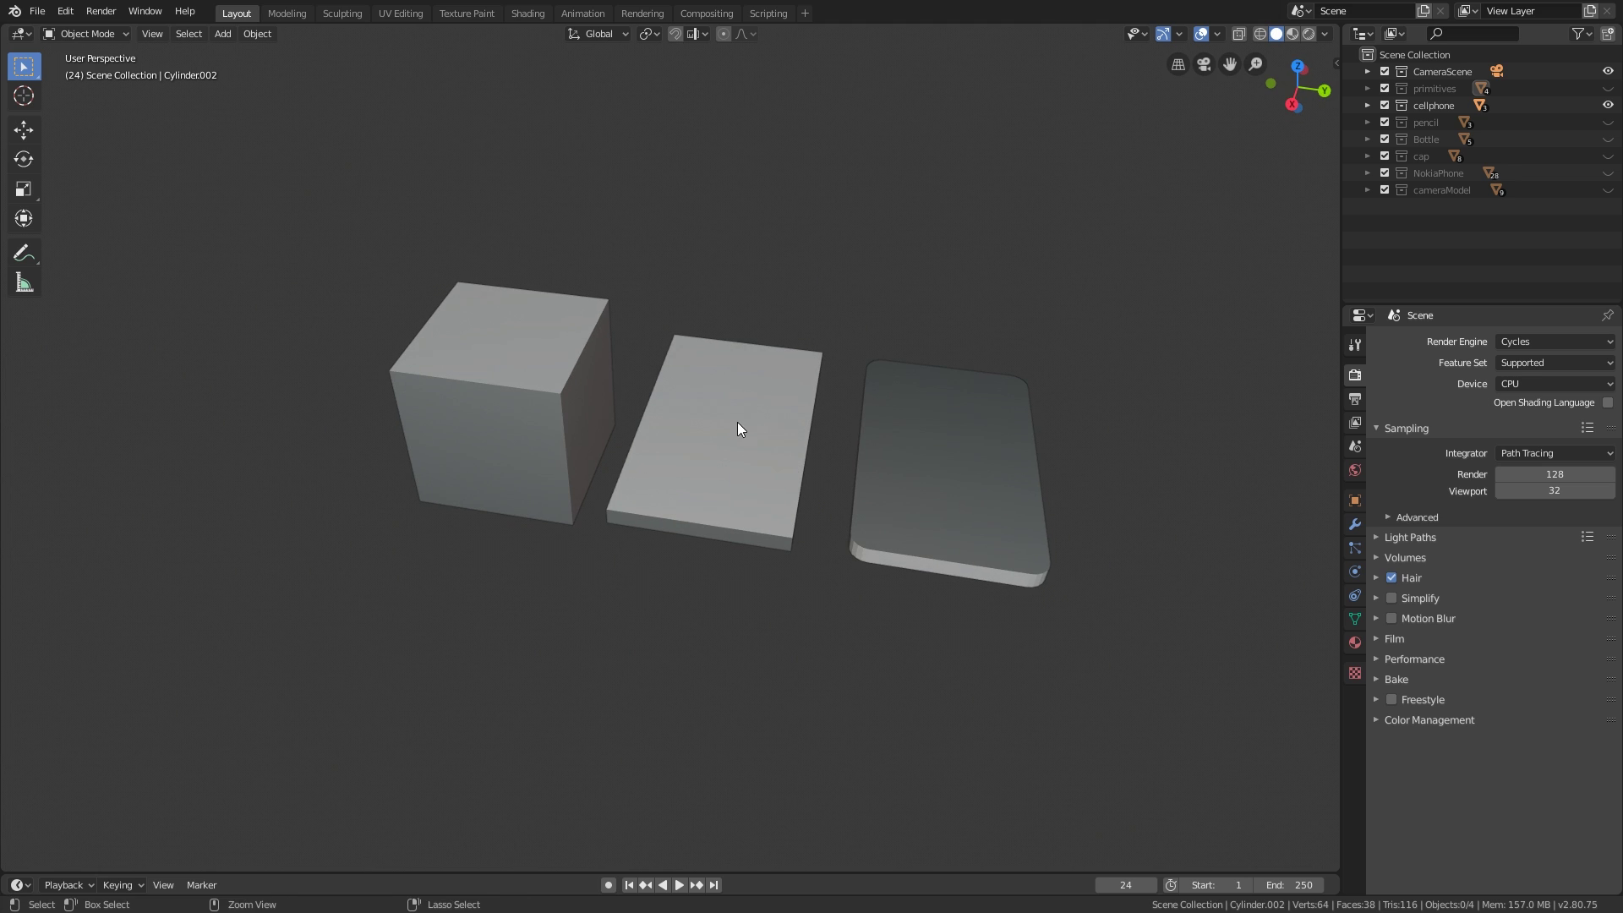
scroll(742, 414, up, 2)
scroll(747, 403, up, 1)
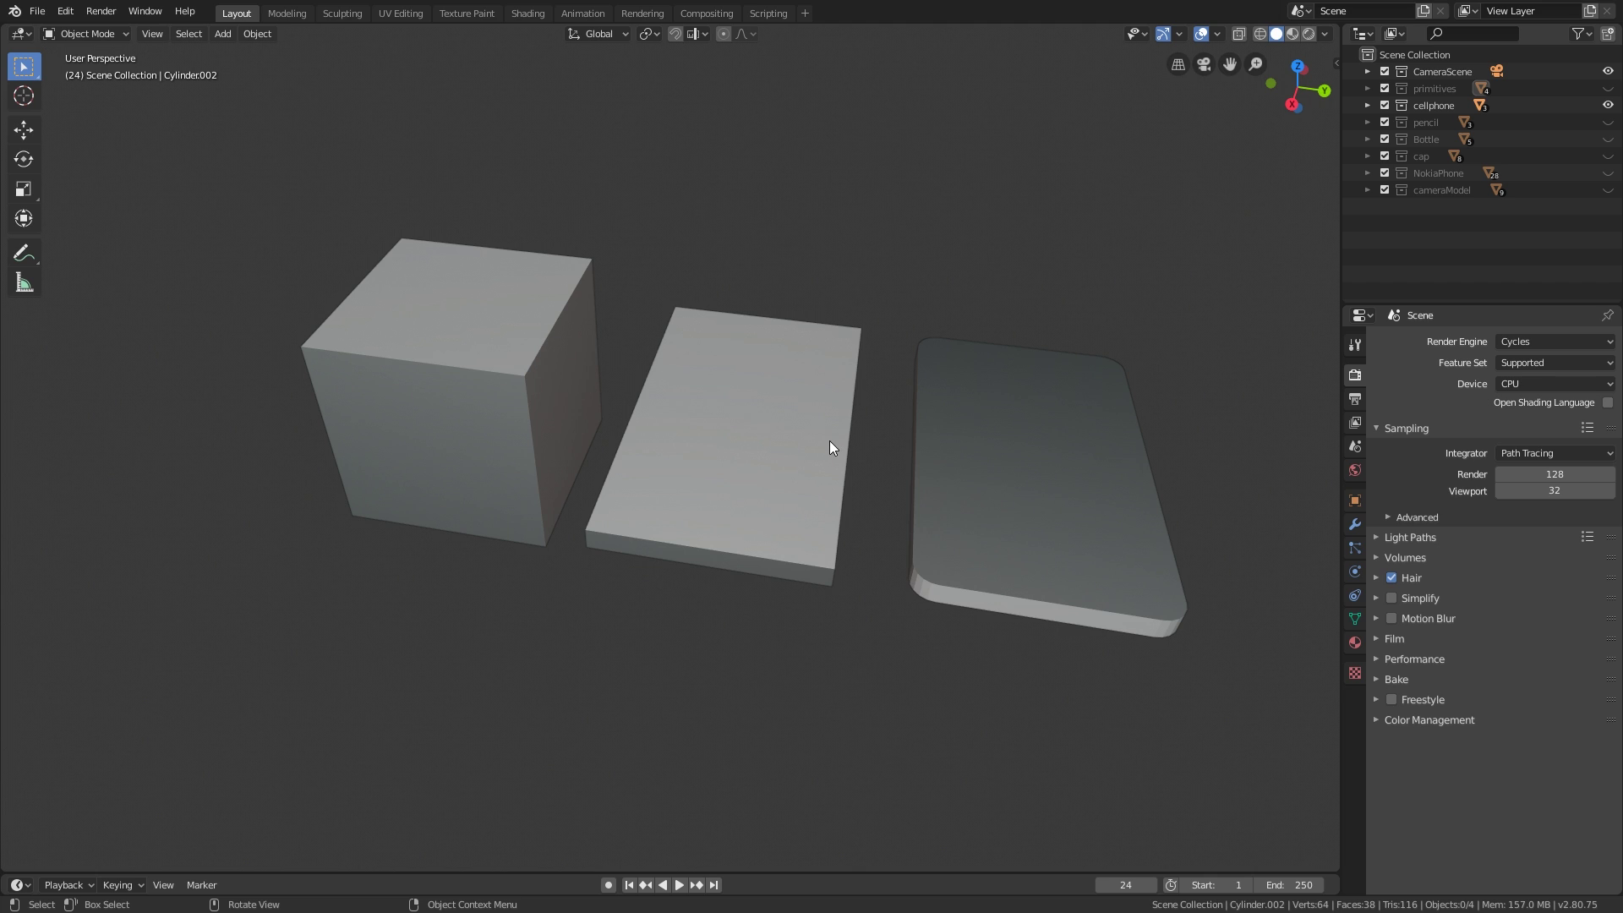
shift+middle_drag(829, 441, 831, 459)
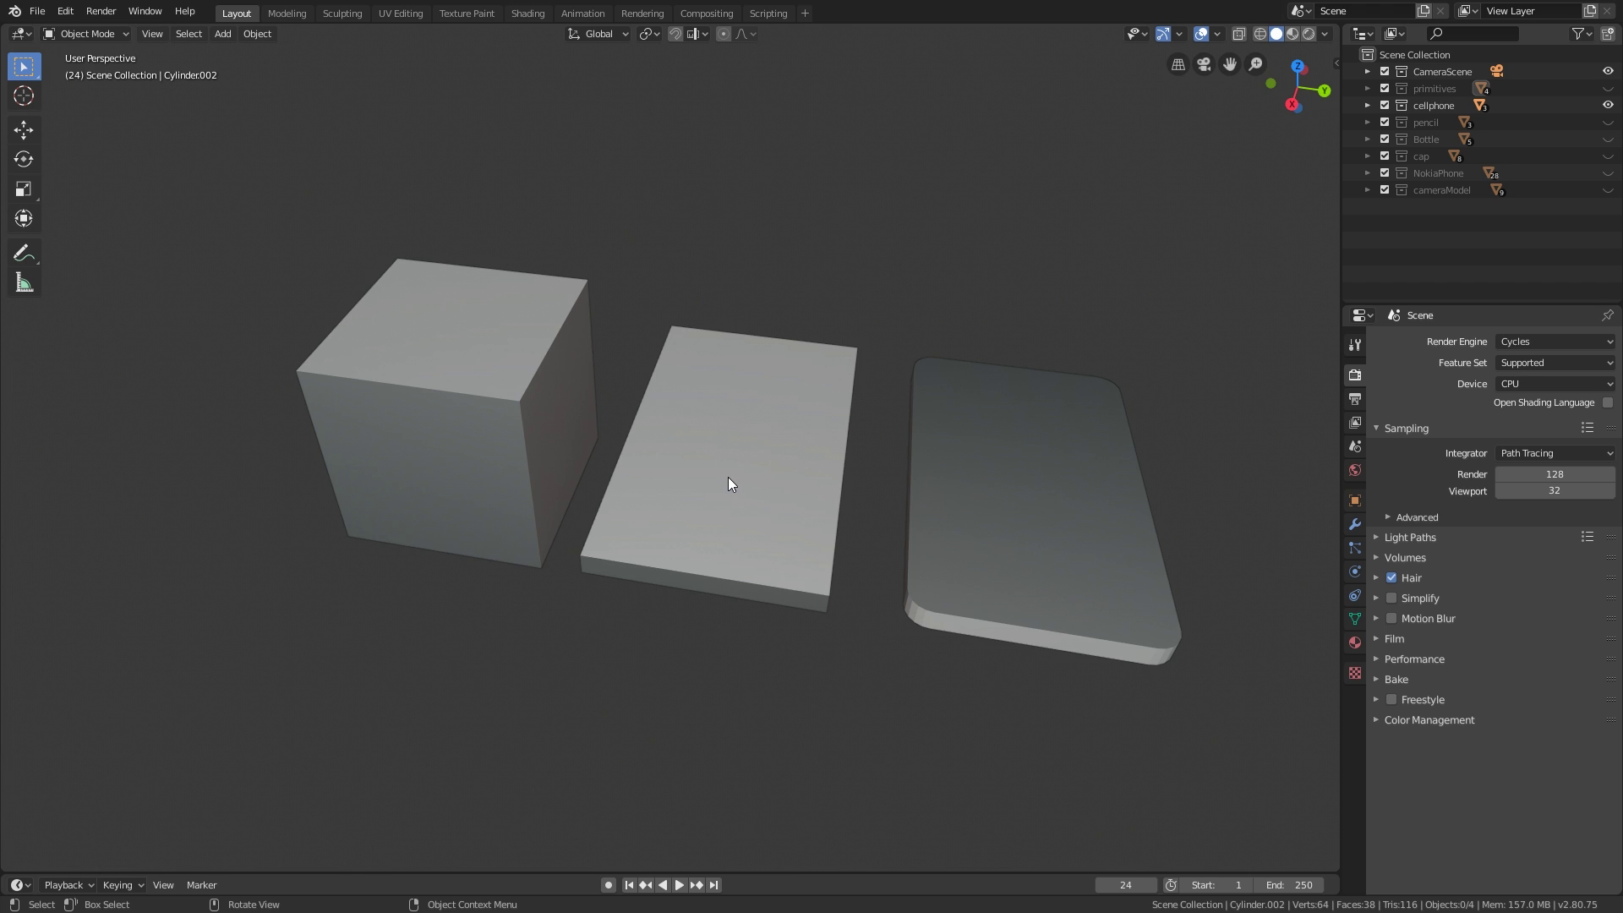
shift+middle_drag(728, 477, 643, 490)
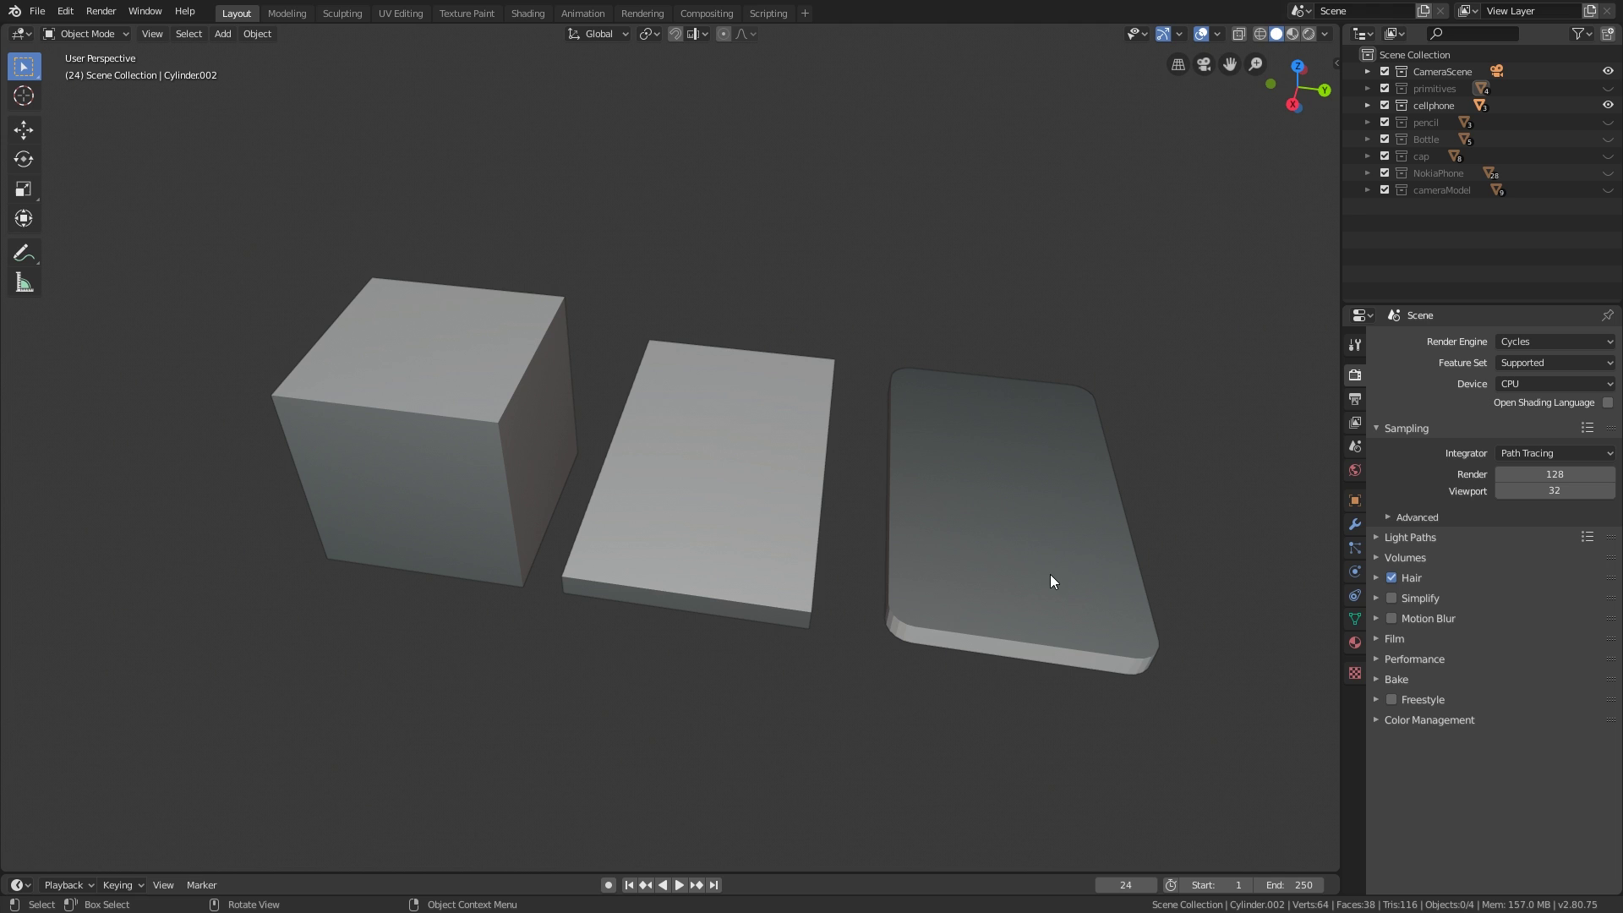
ctrl+middle_drag(818, 589, 644, 445)
scroll(609, 446, up, 2)
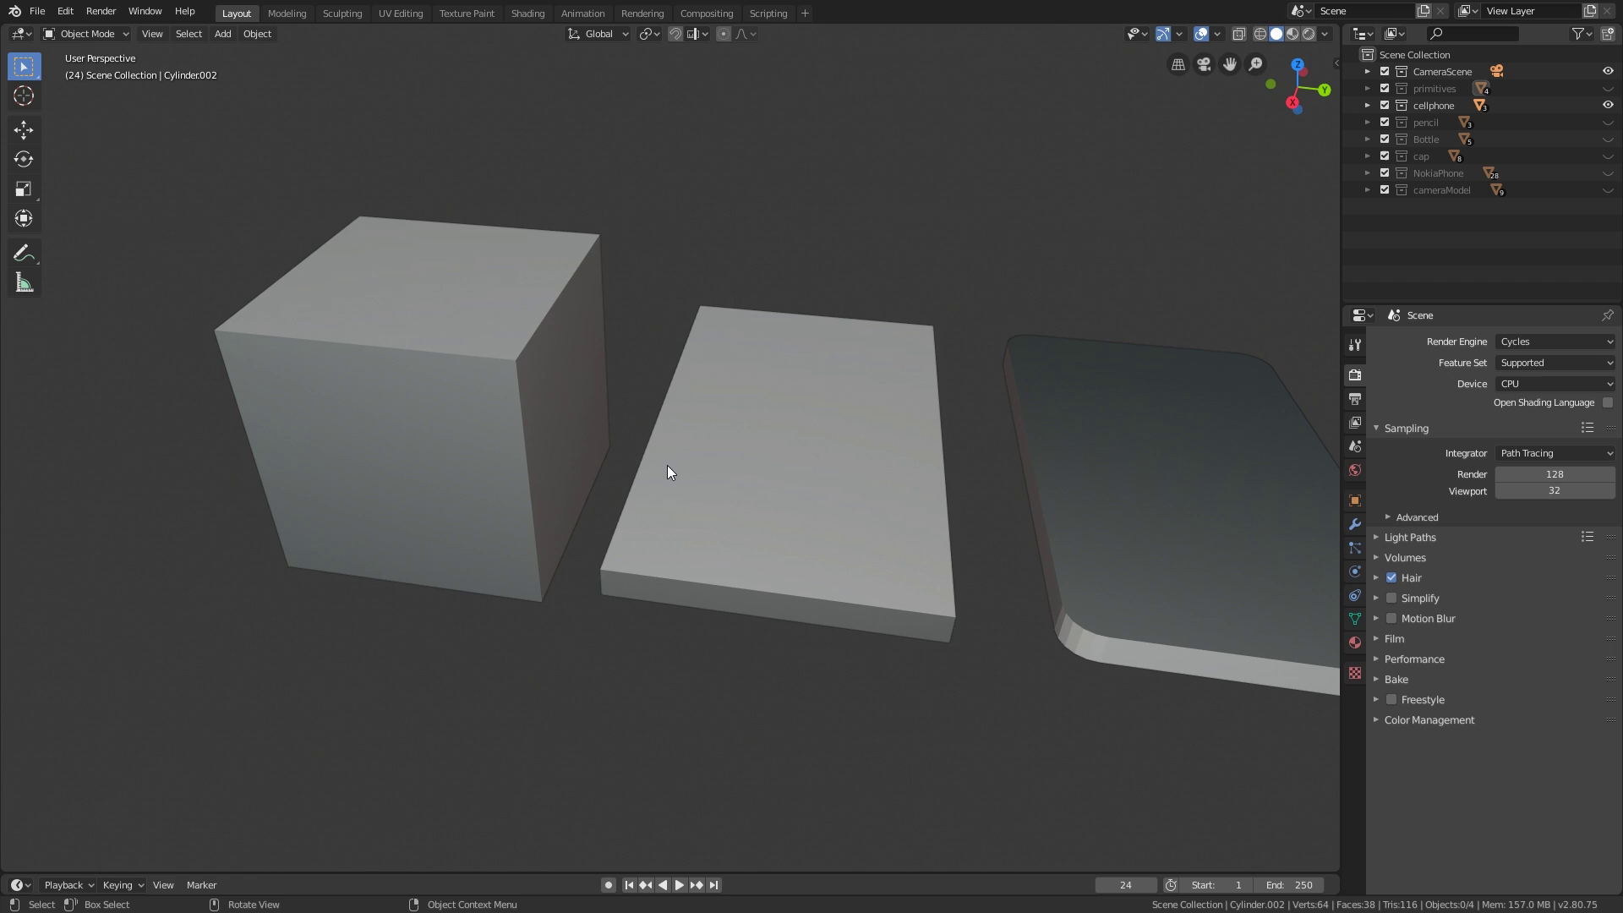
scroll(667, 465, down, 2)
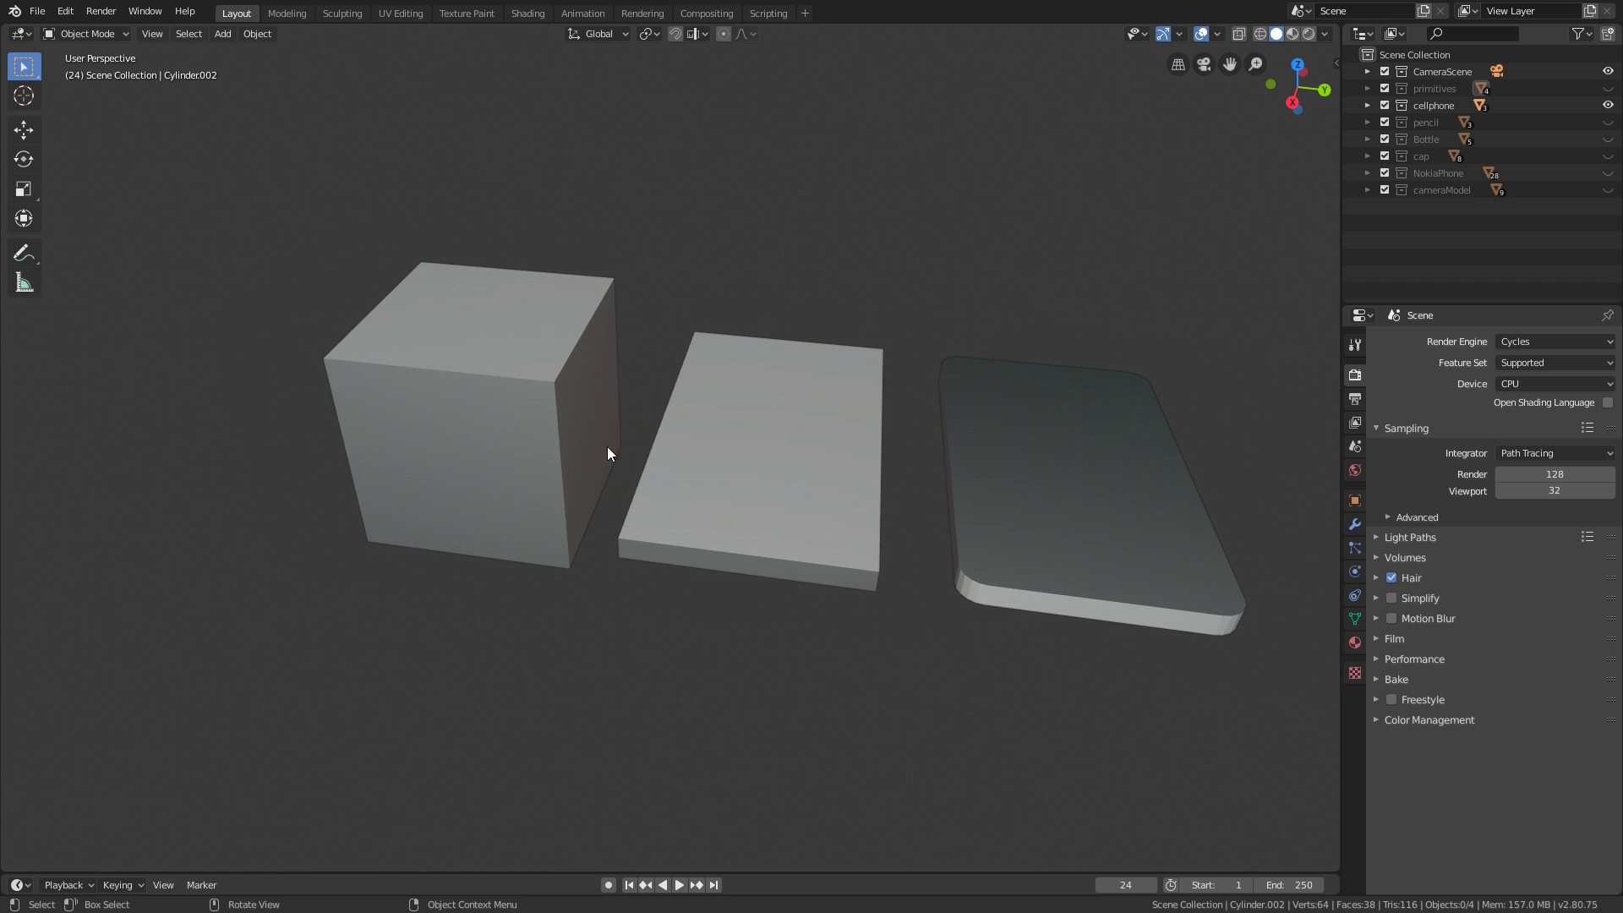
Step: Inspect the cube, the flattened slab and the rounded phone body as successive modelling stages, leaving nothing selected
click(517, 396)
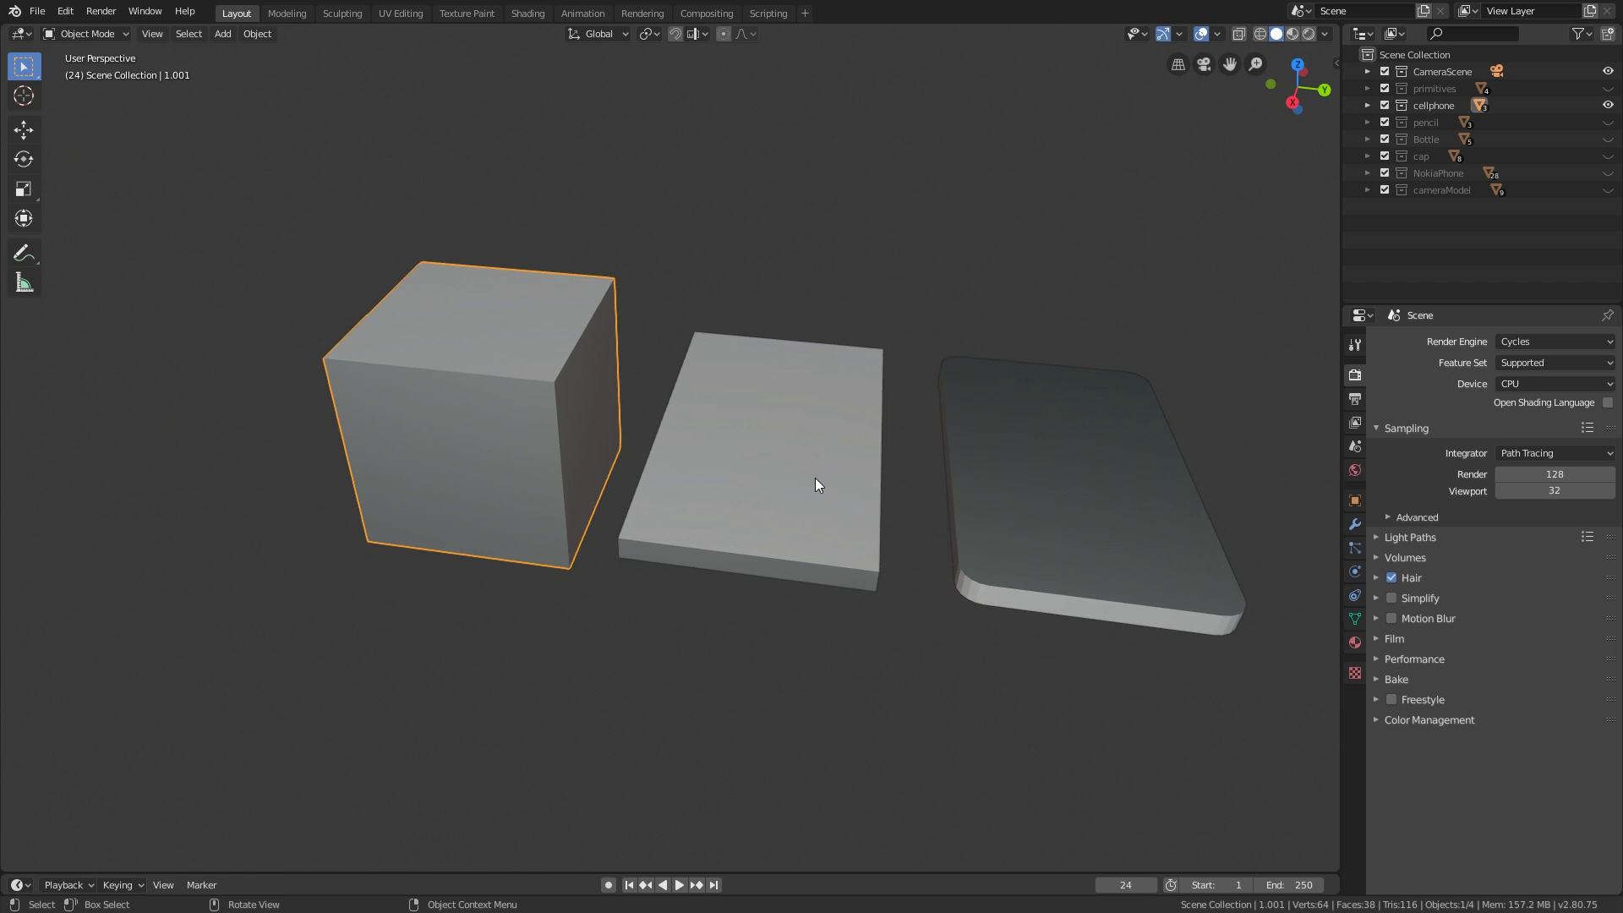
click(762, 436)
middle_drag(805, 474, 758, 475)
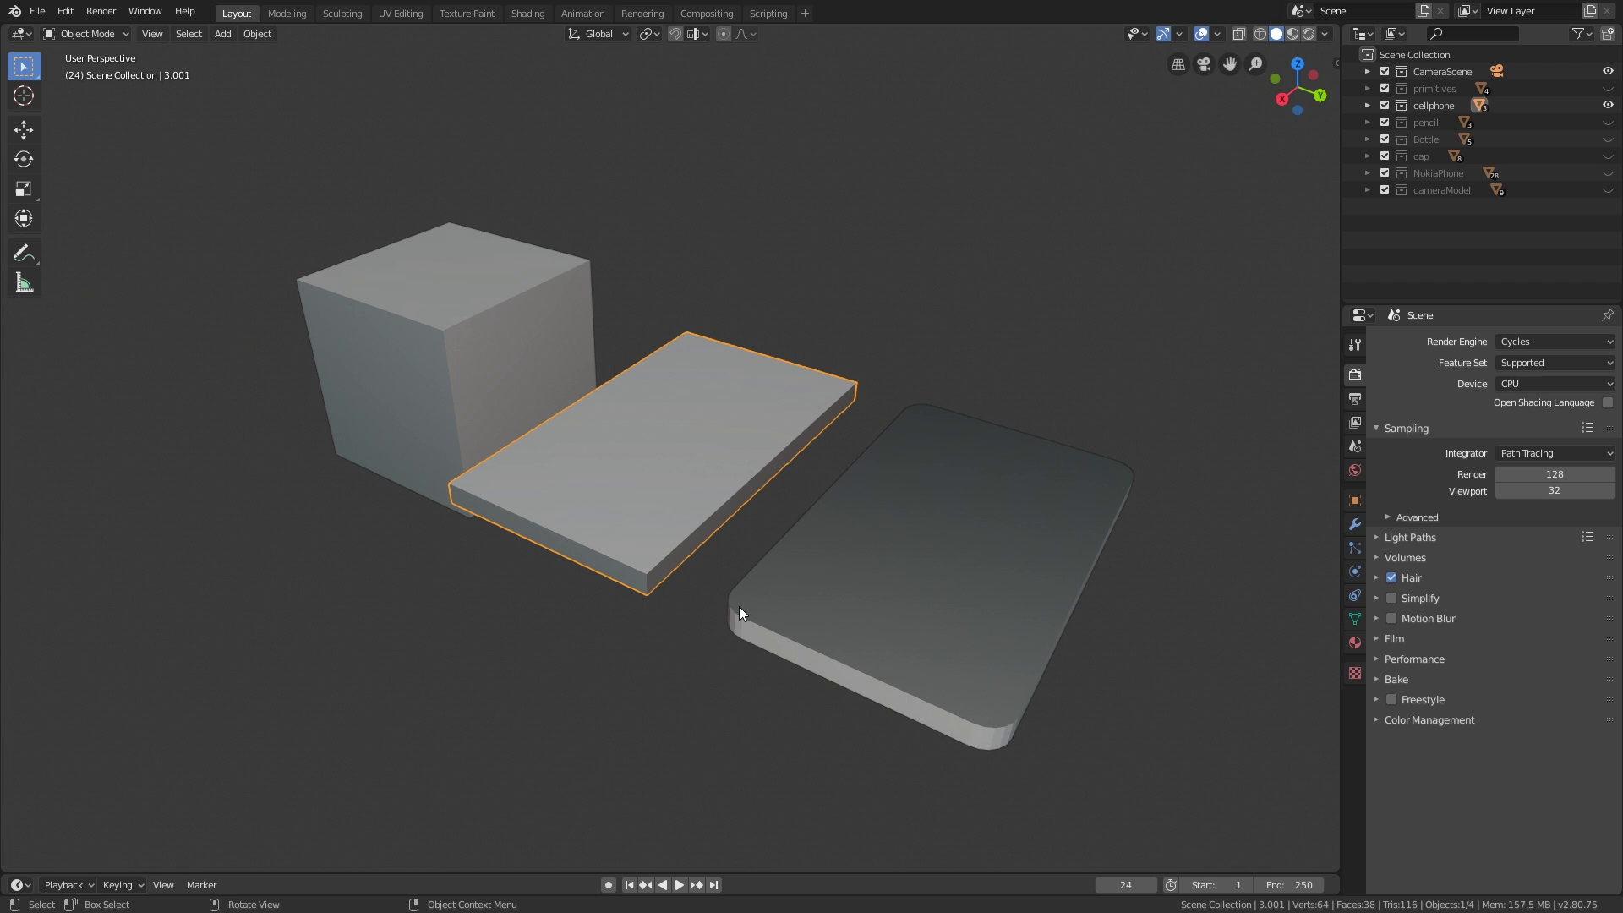
shift+middle_drag(744, 575, 716, 580)
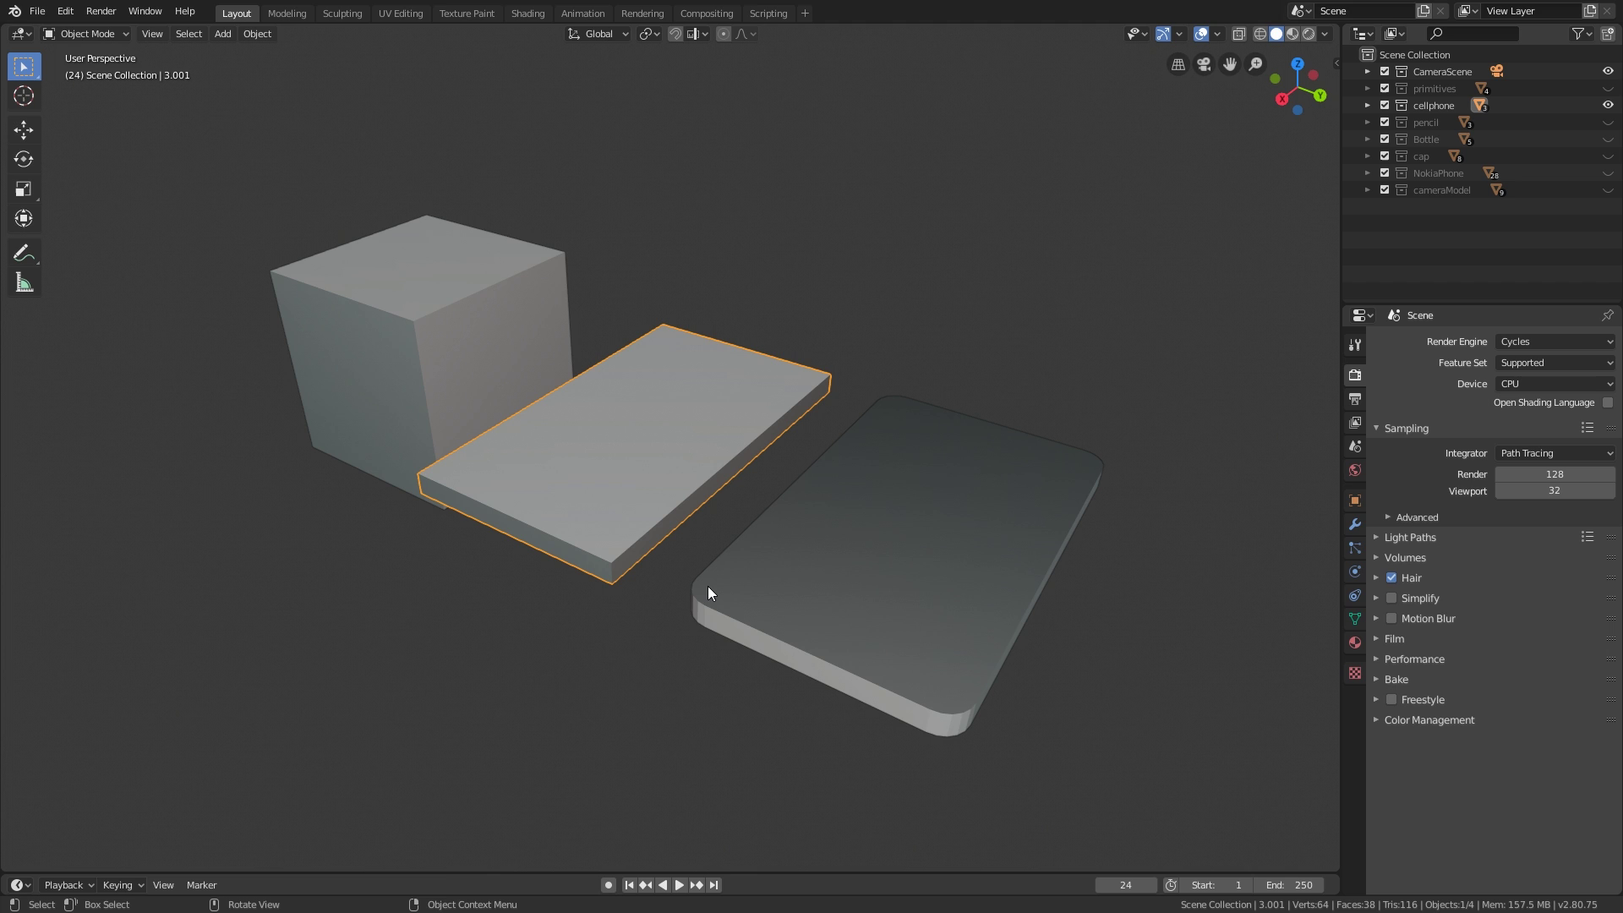
middle_drag(721, 572, 769, 558)
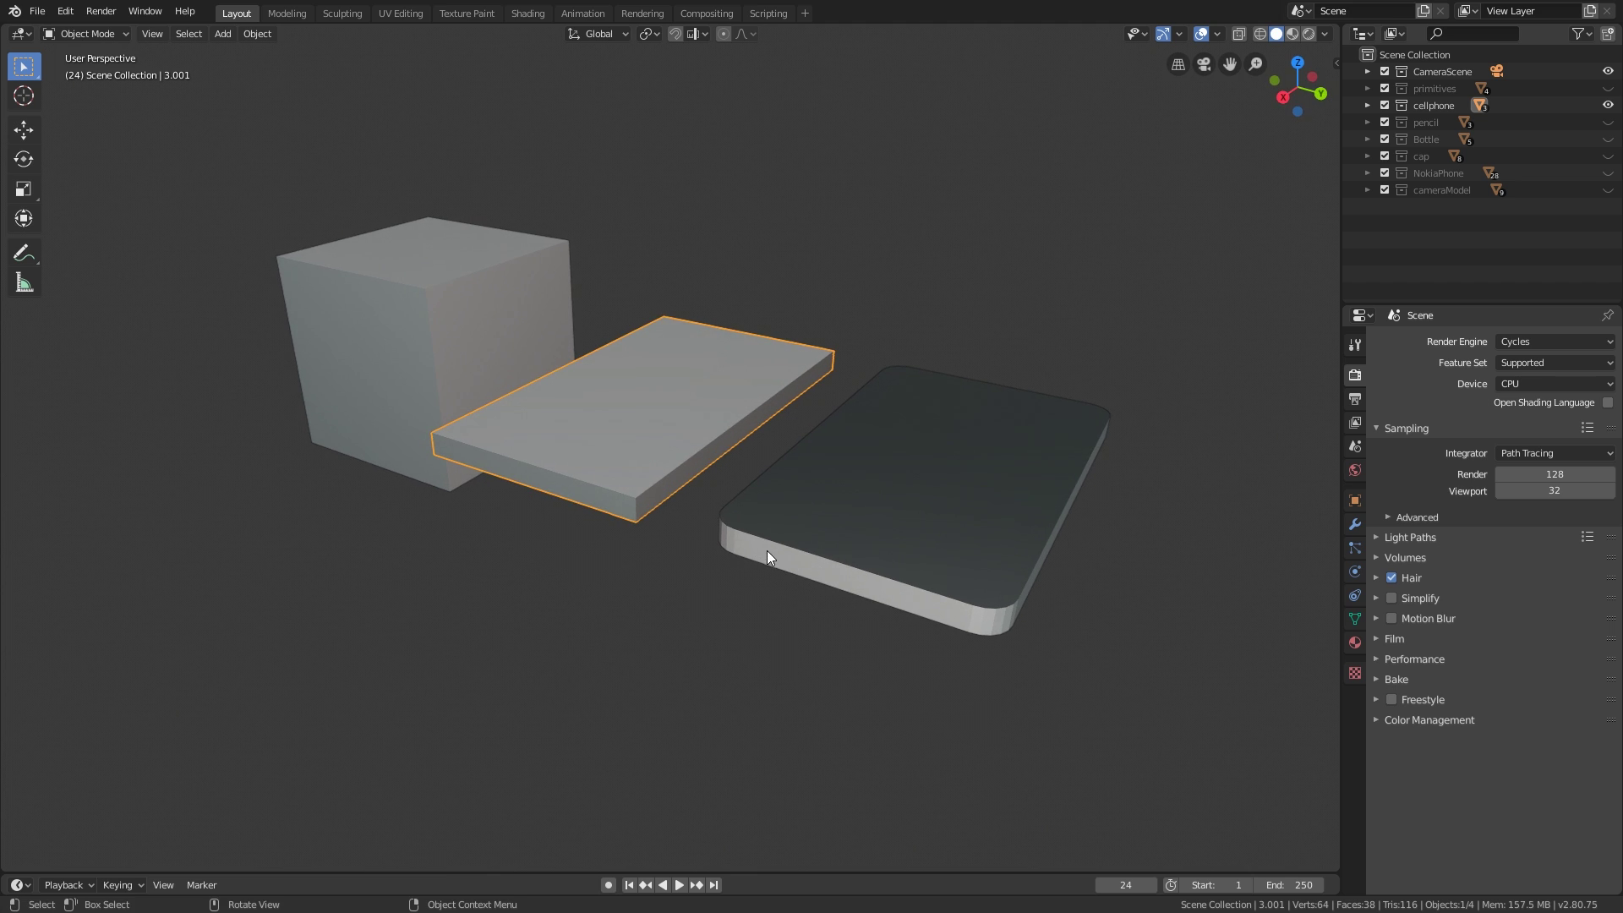
shift+middle_drag(813, 571, 806, 591)
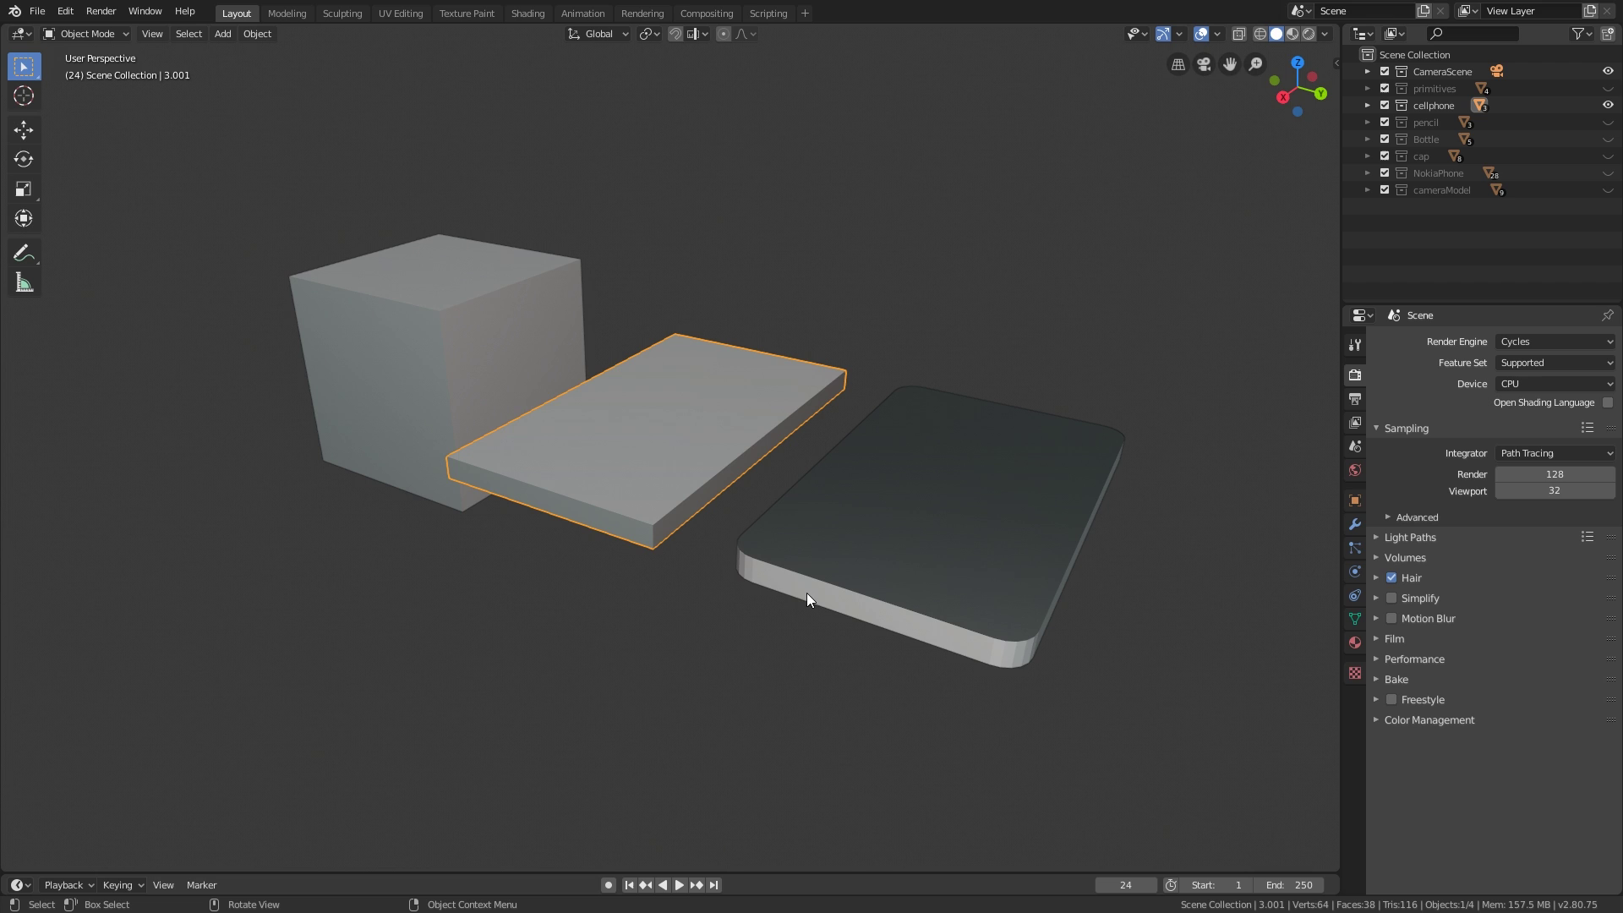
key(alt+a)
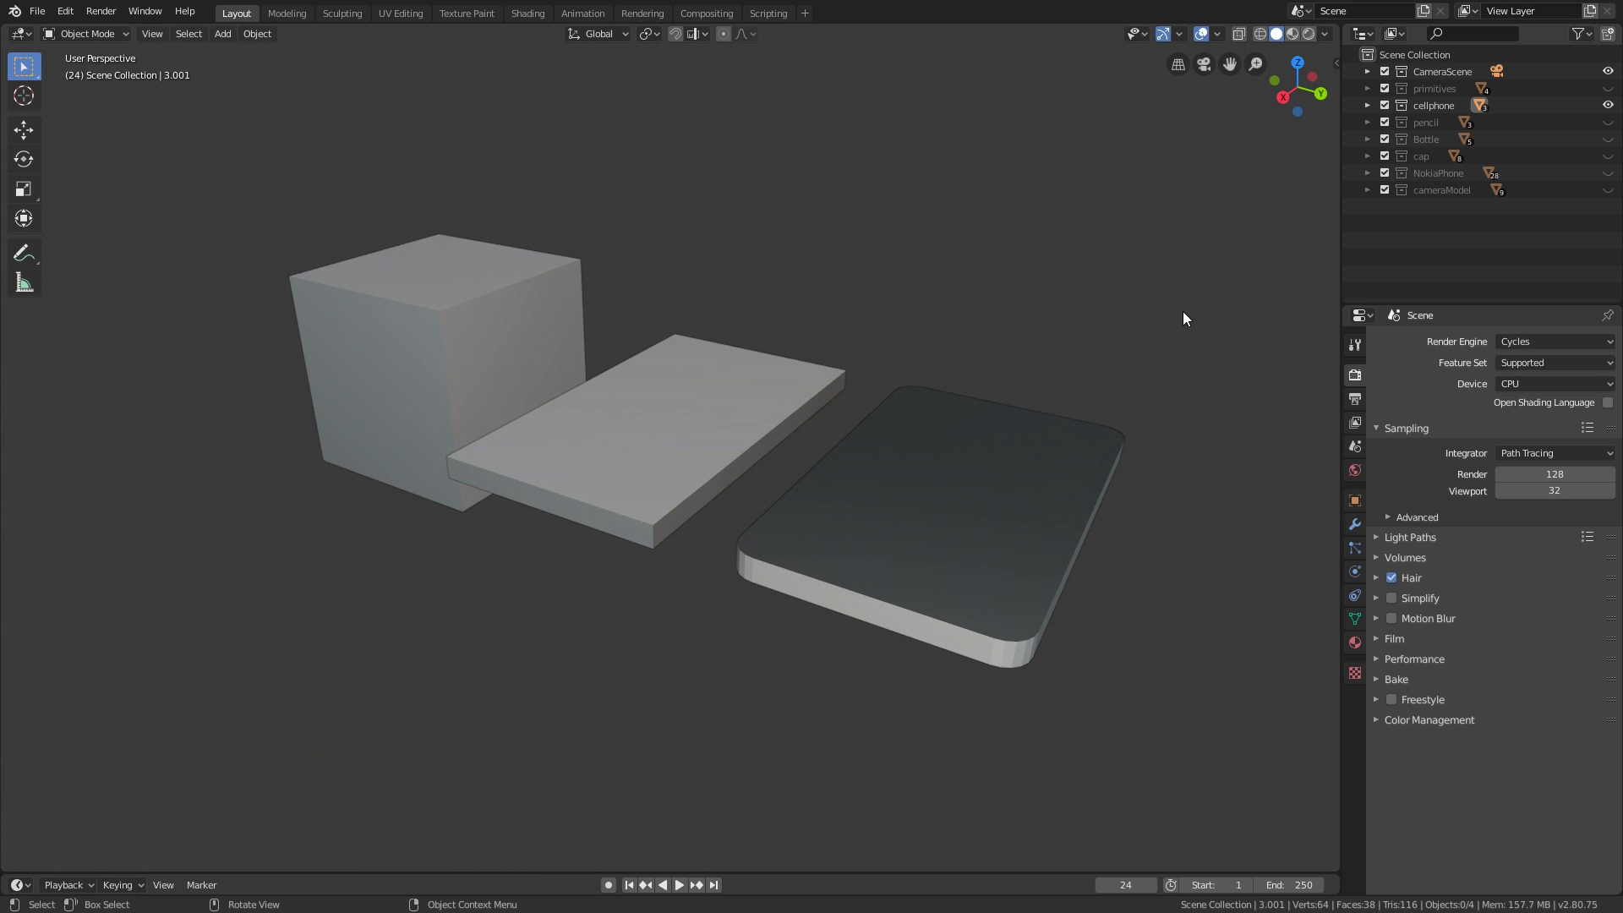
Step: Inset the top face of the rounded phone body in Edit Mode with a thickness of about 0.11
click(1067, 444)
key(Tab)
click(1048, 498)
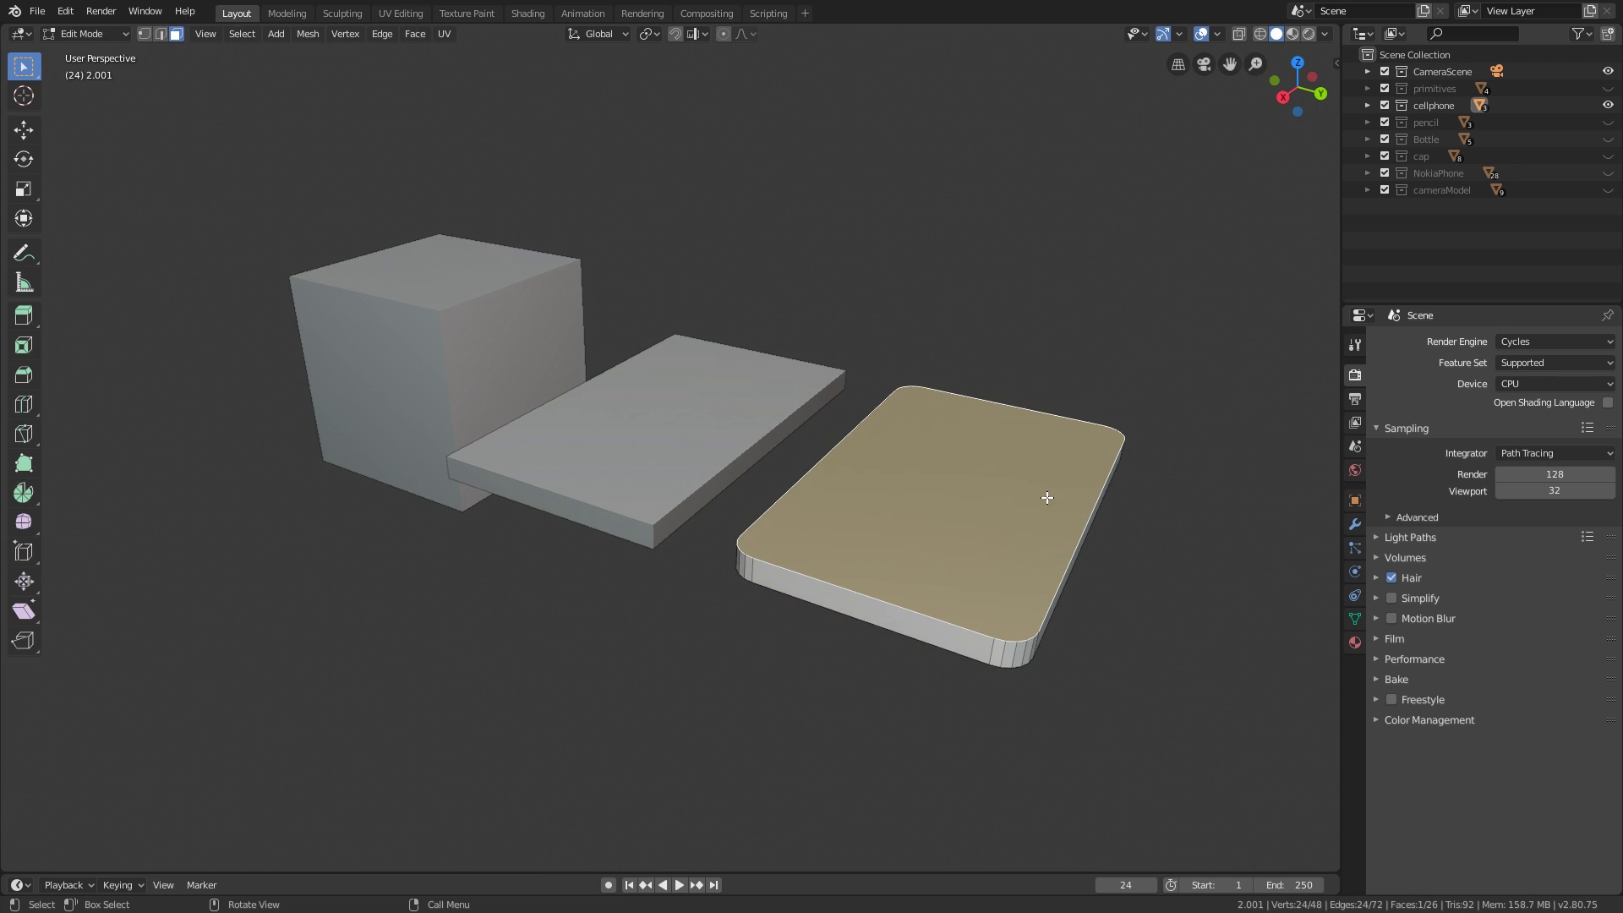
key(i)
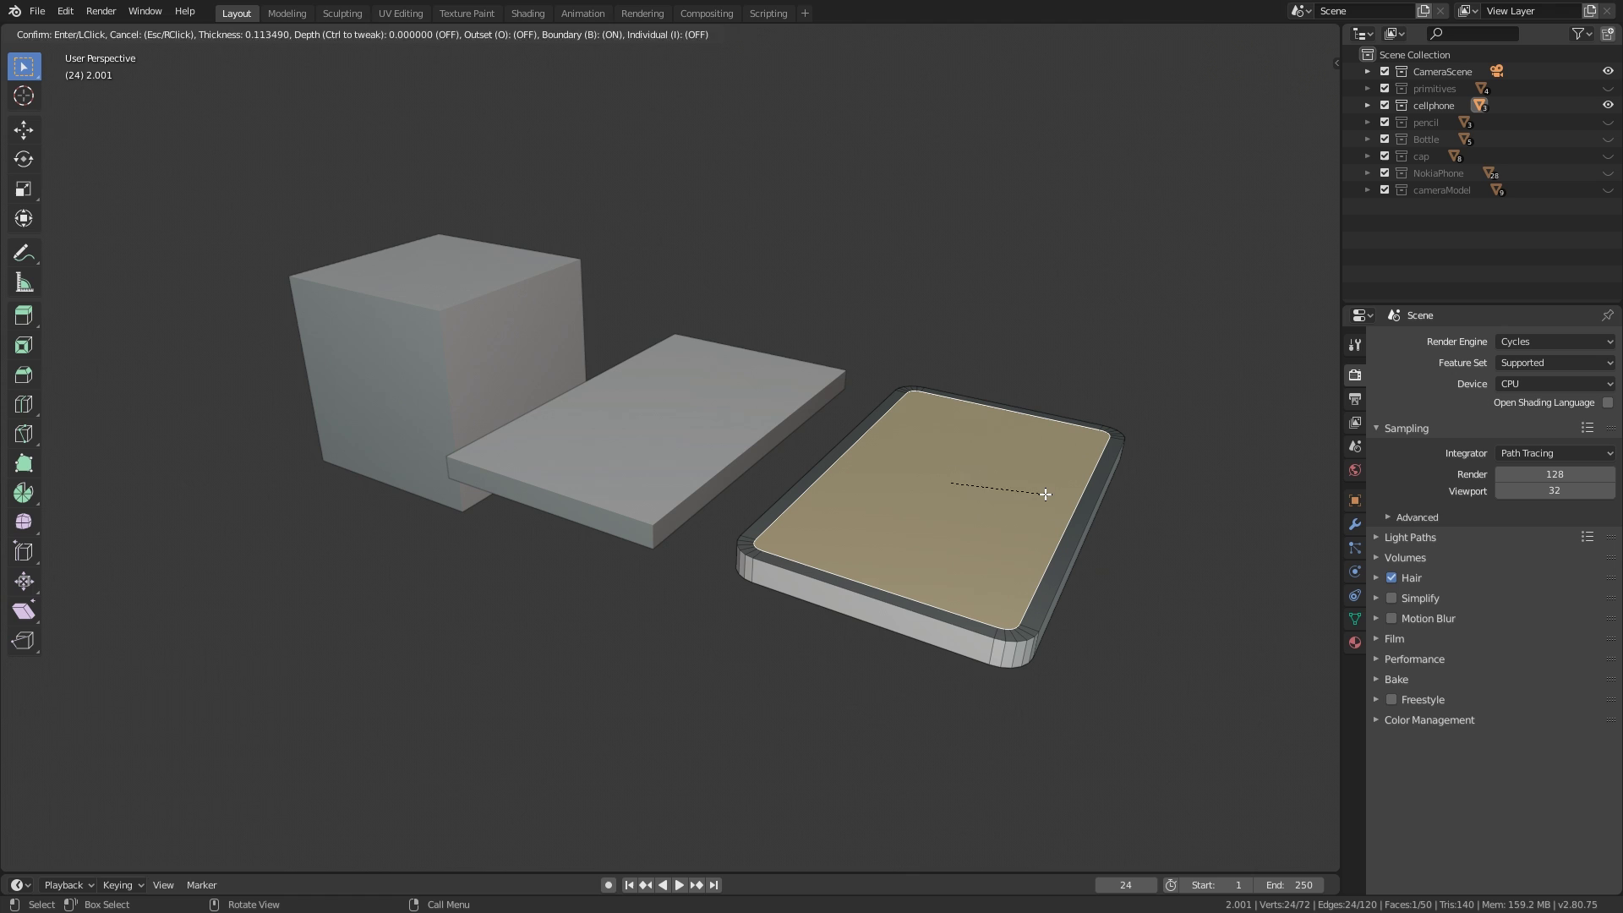
click(1044, 494)
Step: Extrude the inset top face about 0.05 m into the phone body as a screen recess, and return to Object Mode
key(e)
click(1050, 501)
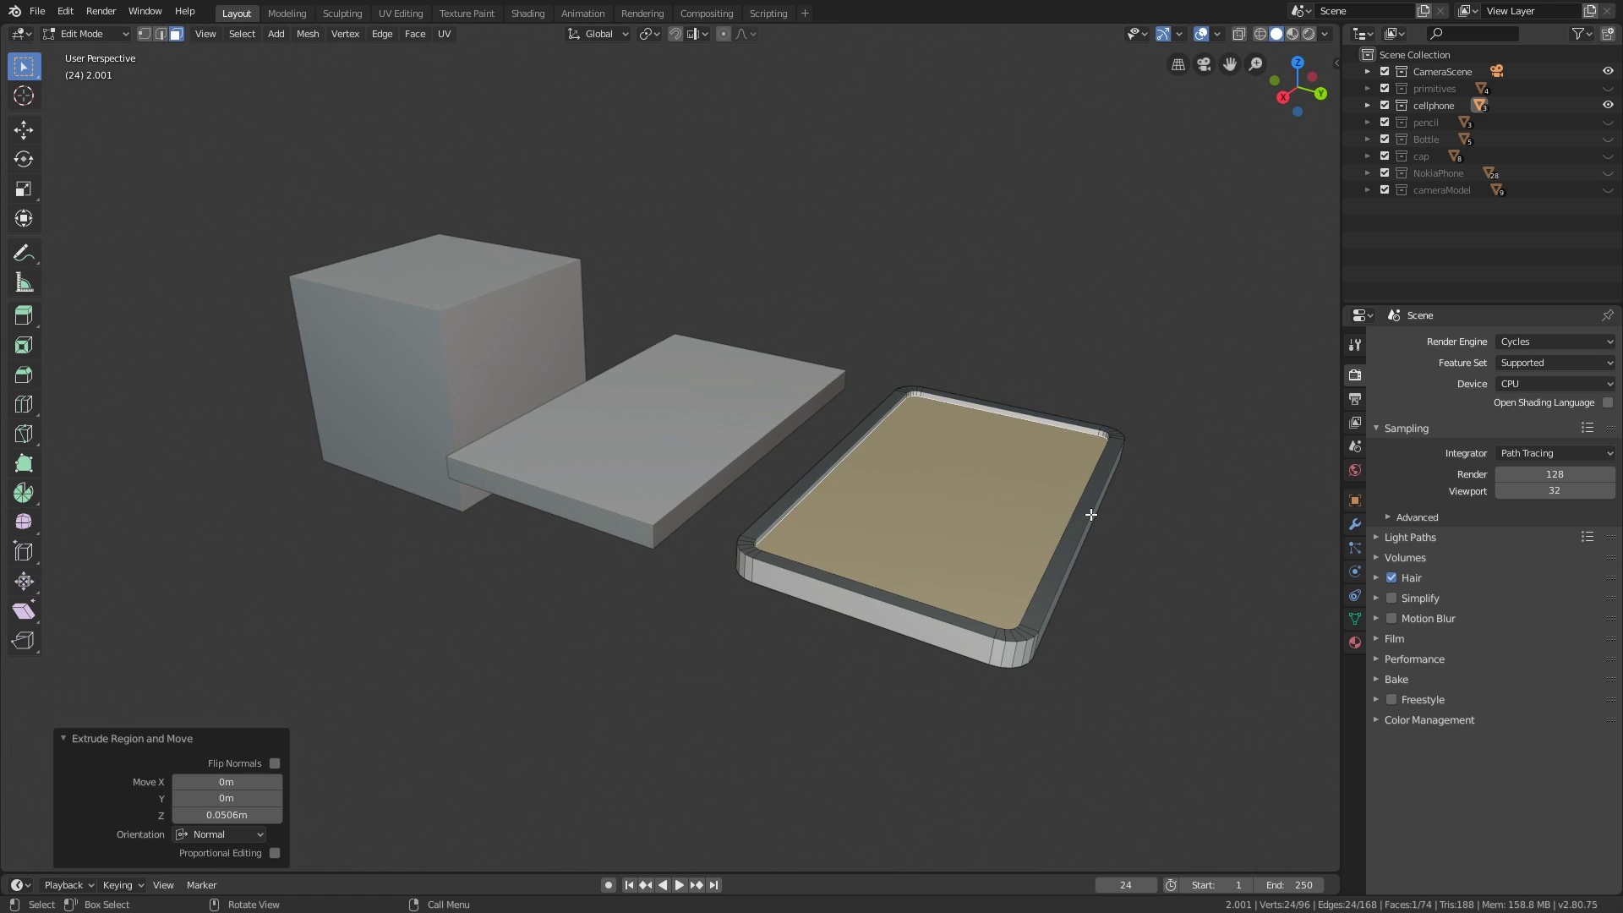
key(ctrl+r)
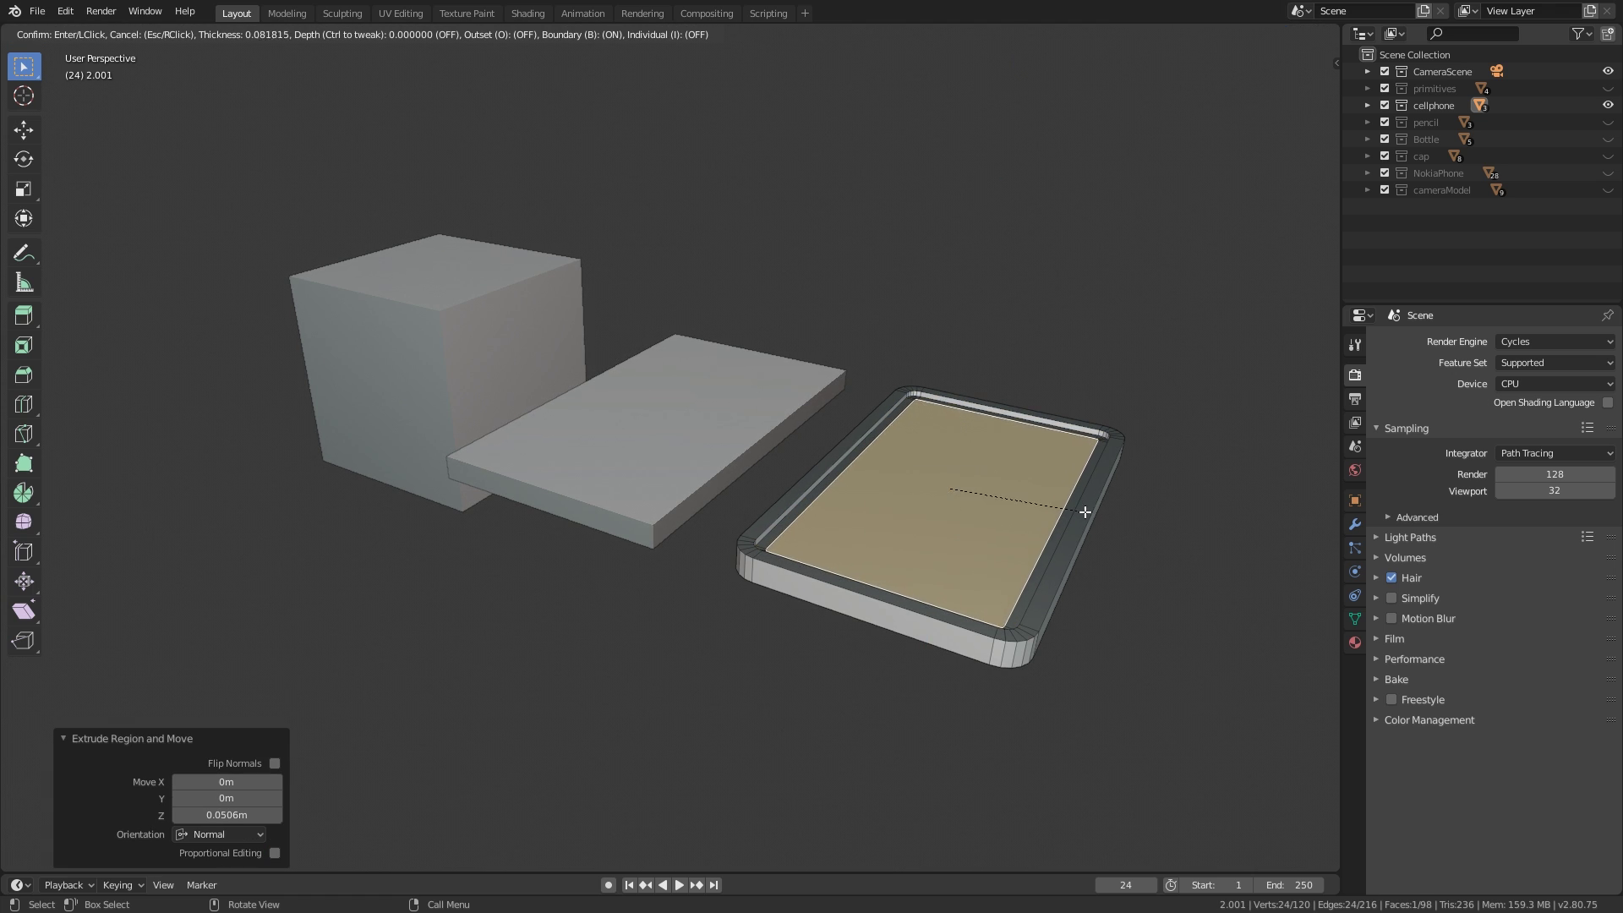
key(Escape)
key(Tab)
click(1126, 525)
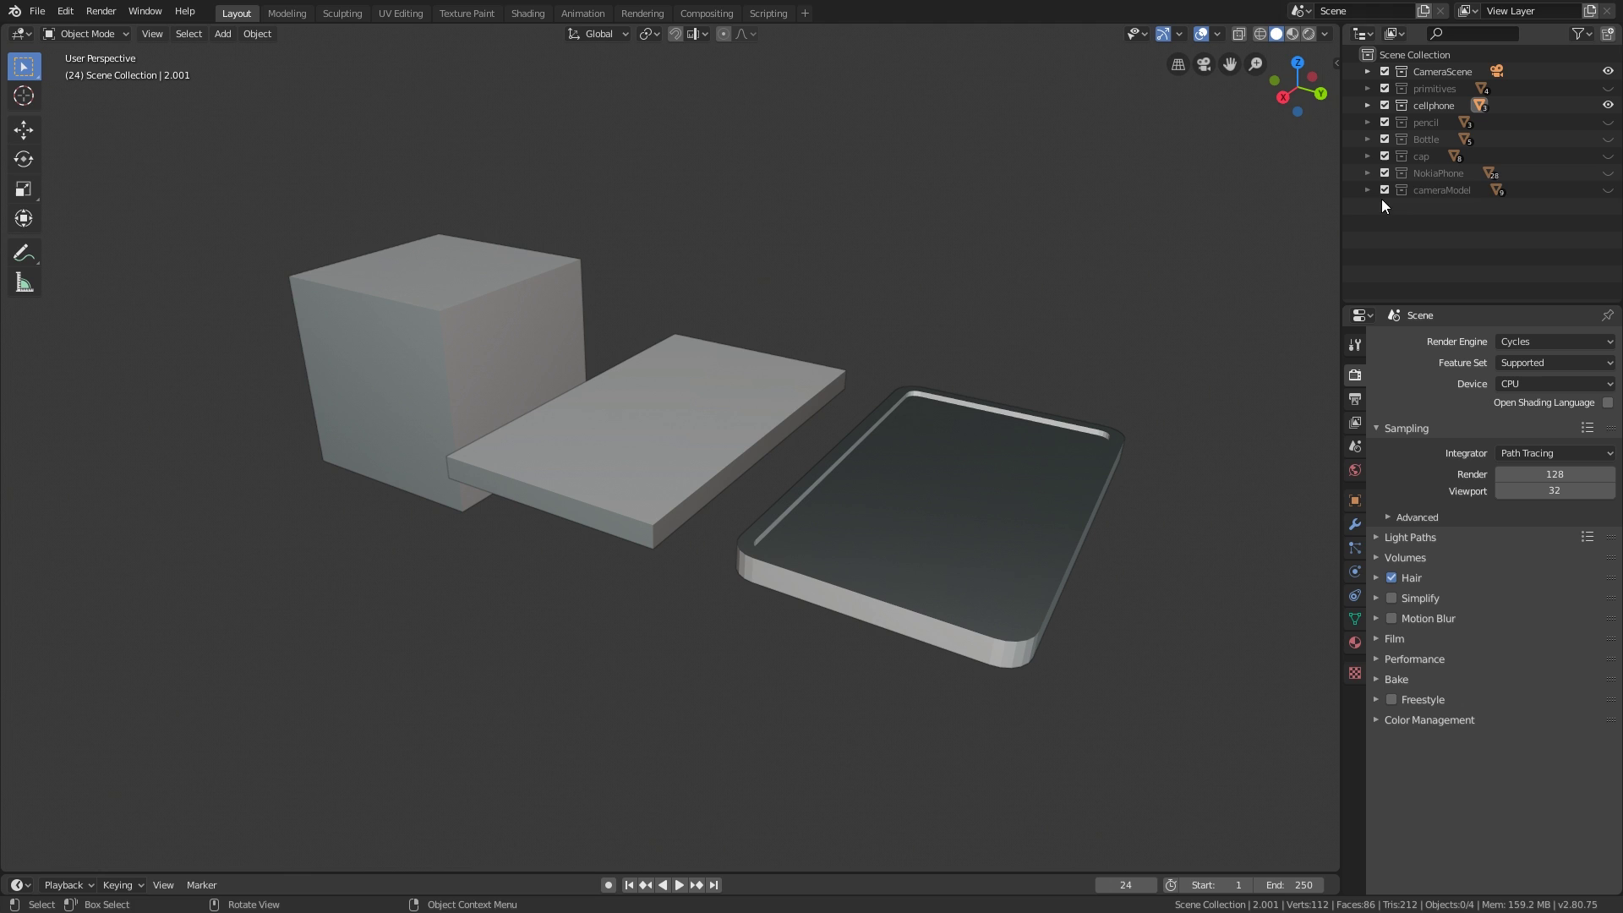
Step: Hide the cellphone collection and show the pencil collection in its place
click(1607, 105)
click(1608, 121)
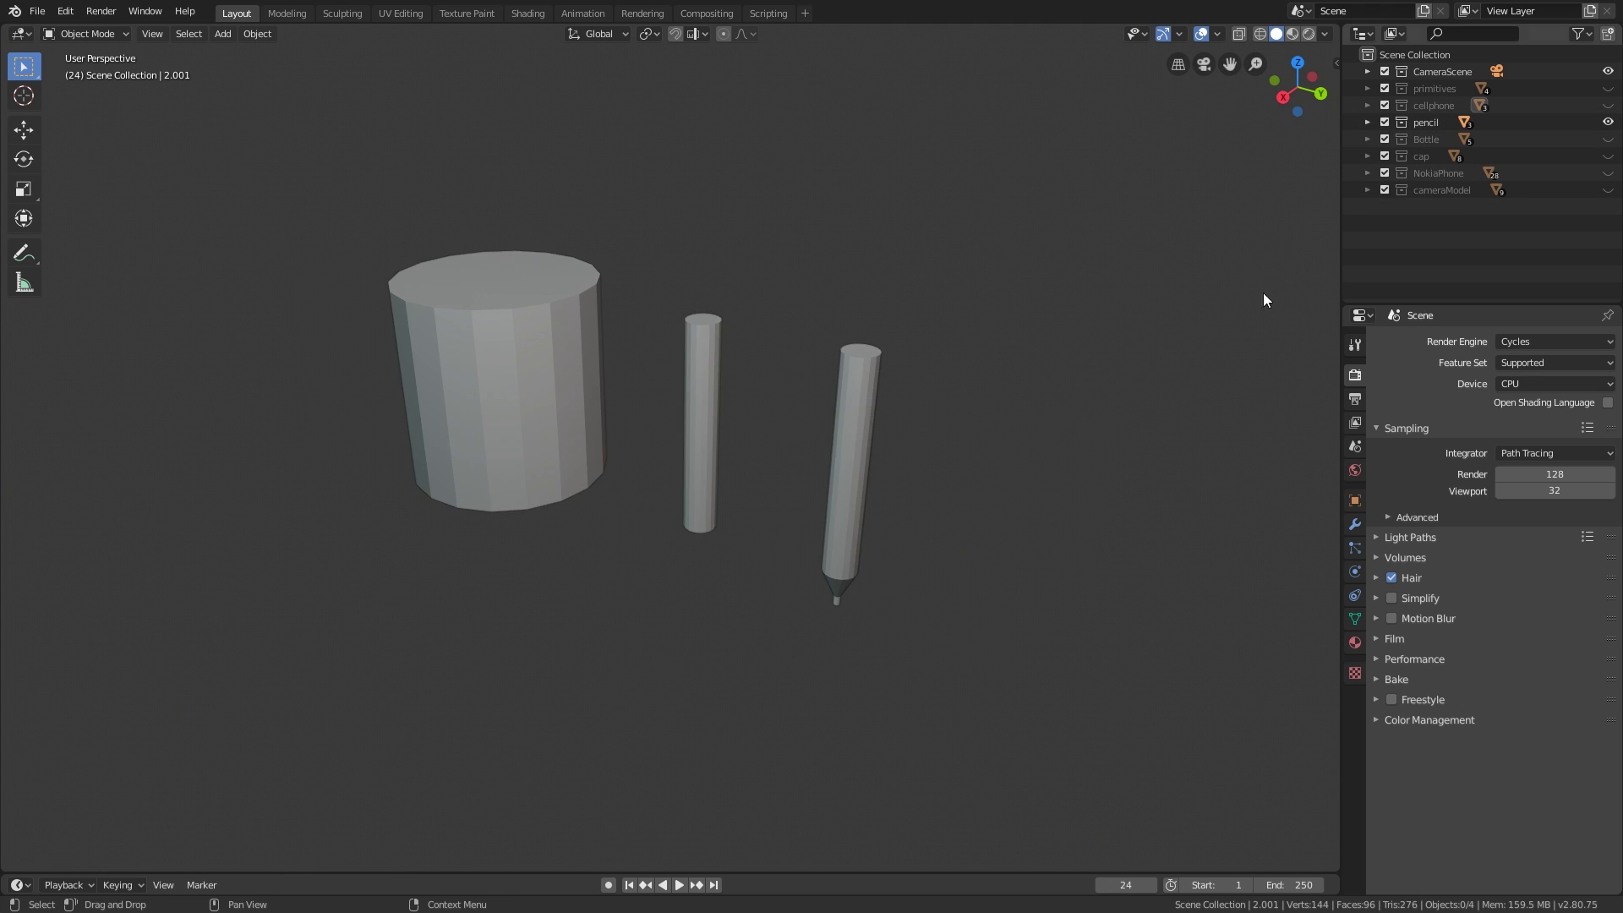
mouse_move(956, 372)
shift+middle_down()
mouse_move(971, 392)
mouse_move(912, 420)
shift+middle_up()
scroll(971, 392, down, 2)
scroll(985, 423, up, 5)
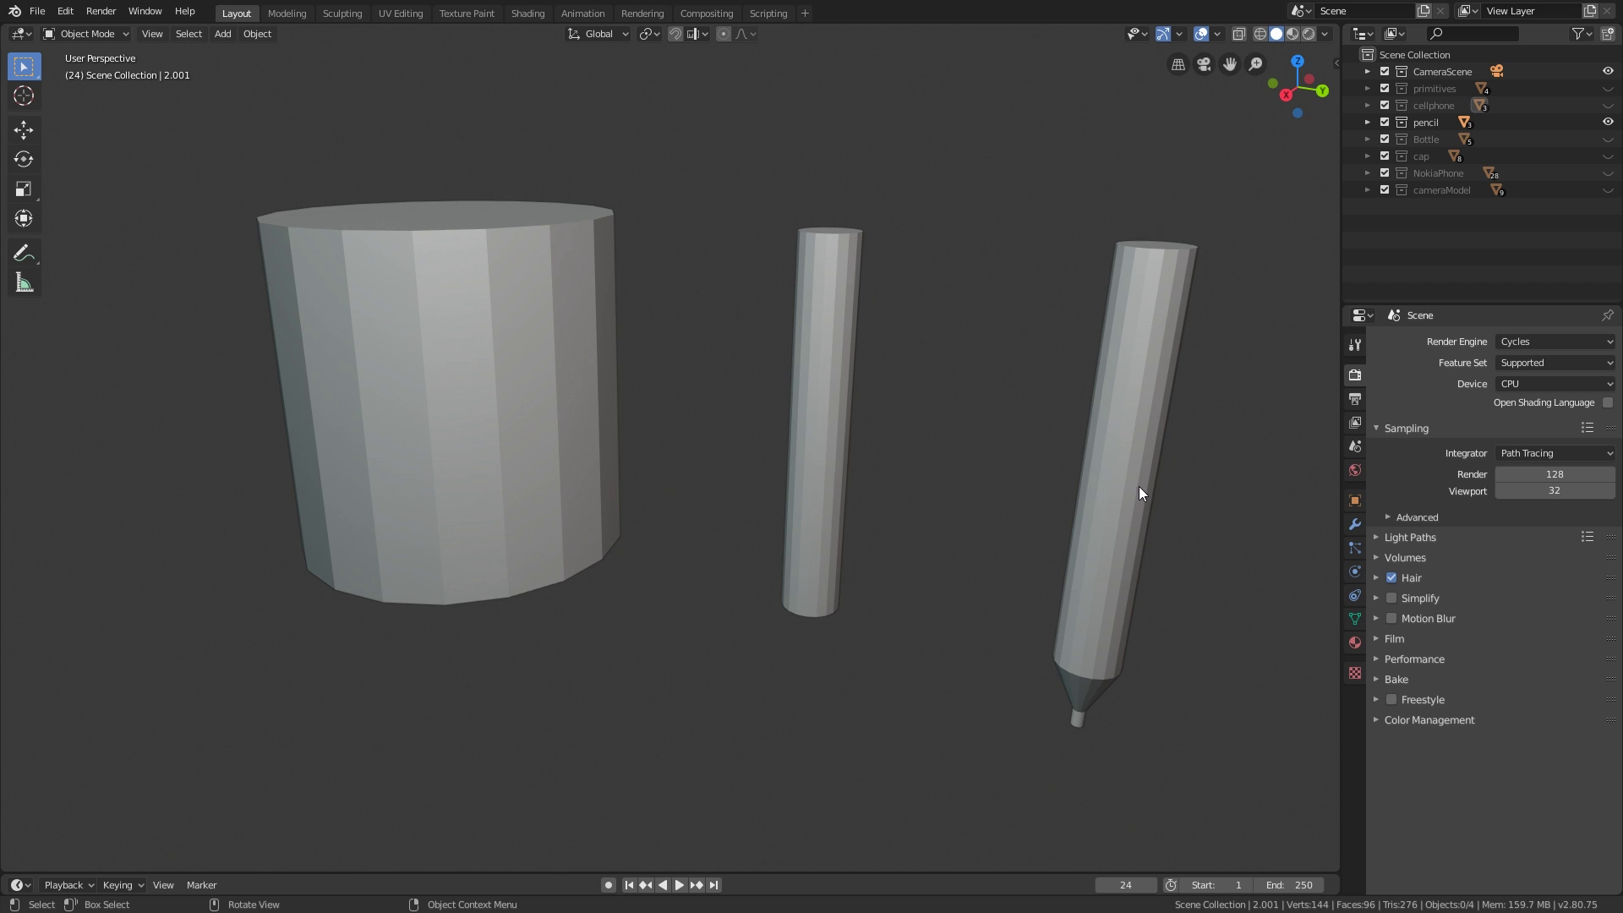
middle_drag(909, 468, 912, 496)
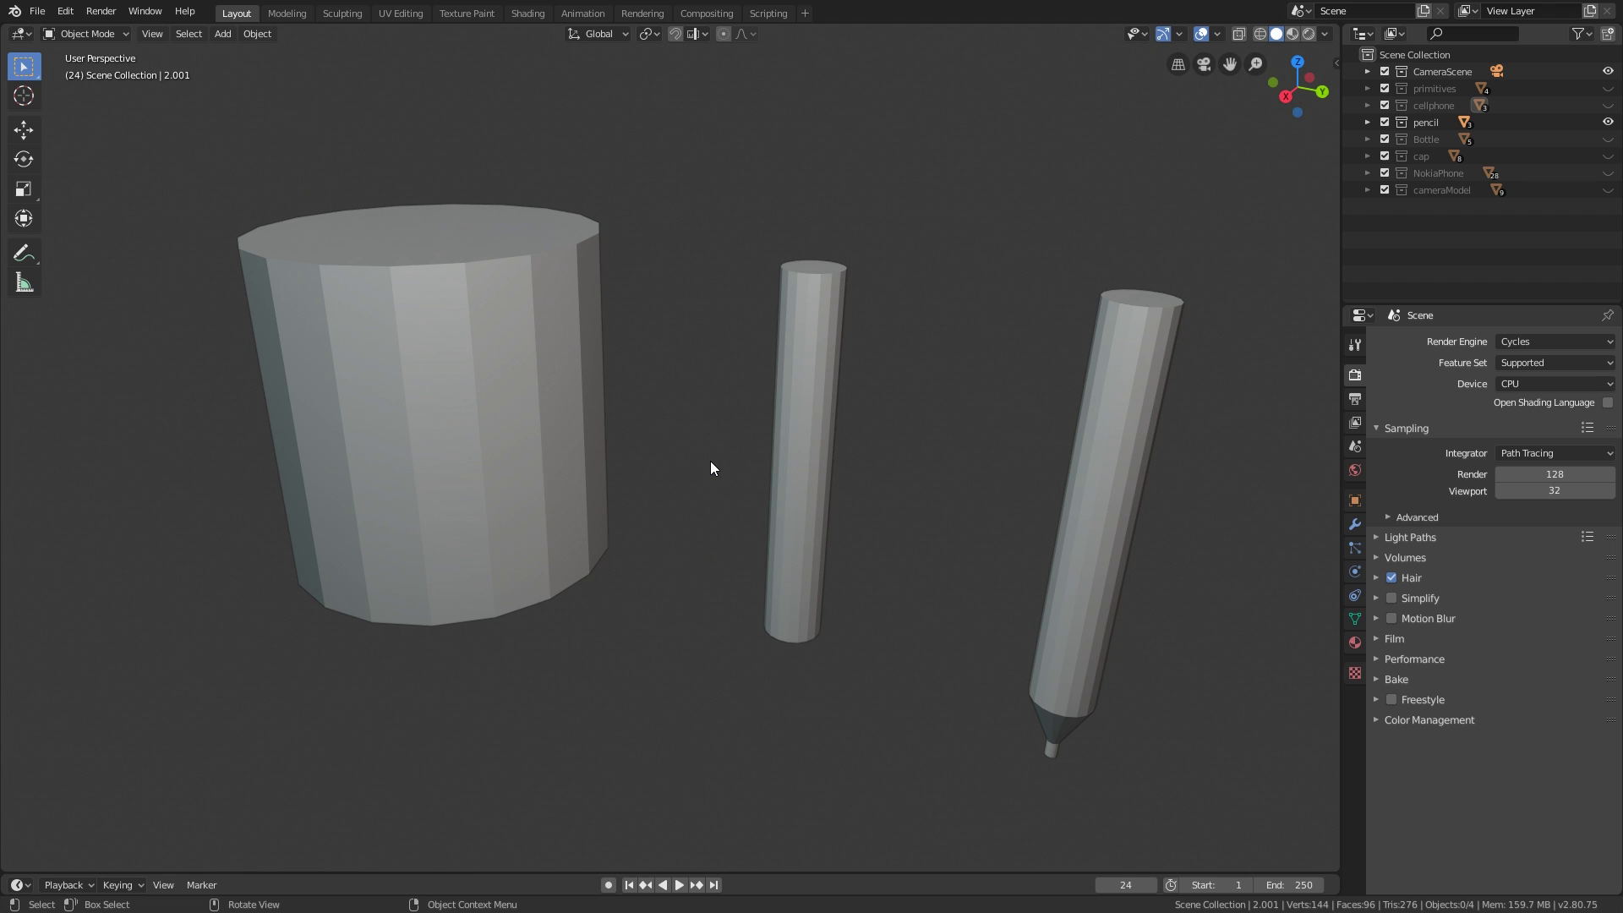
Step: Inspect the wide cylinder, the thin cylinder and the pointed pencil tip as successive modelling stages
click(518, 439)
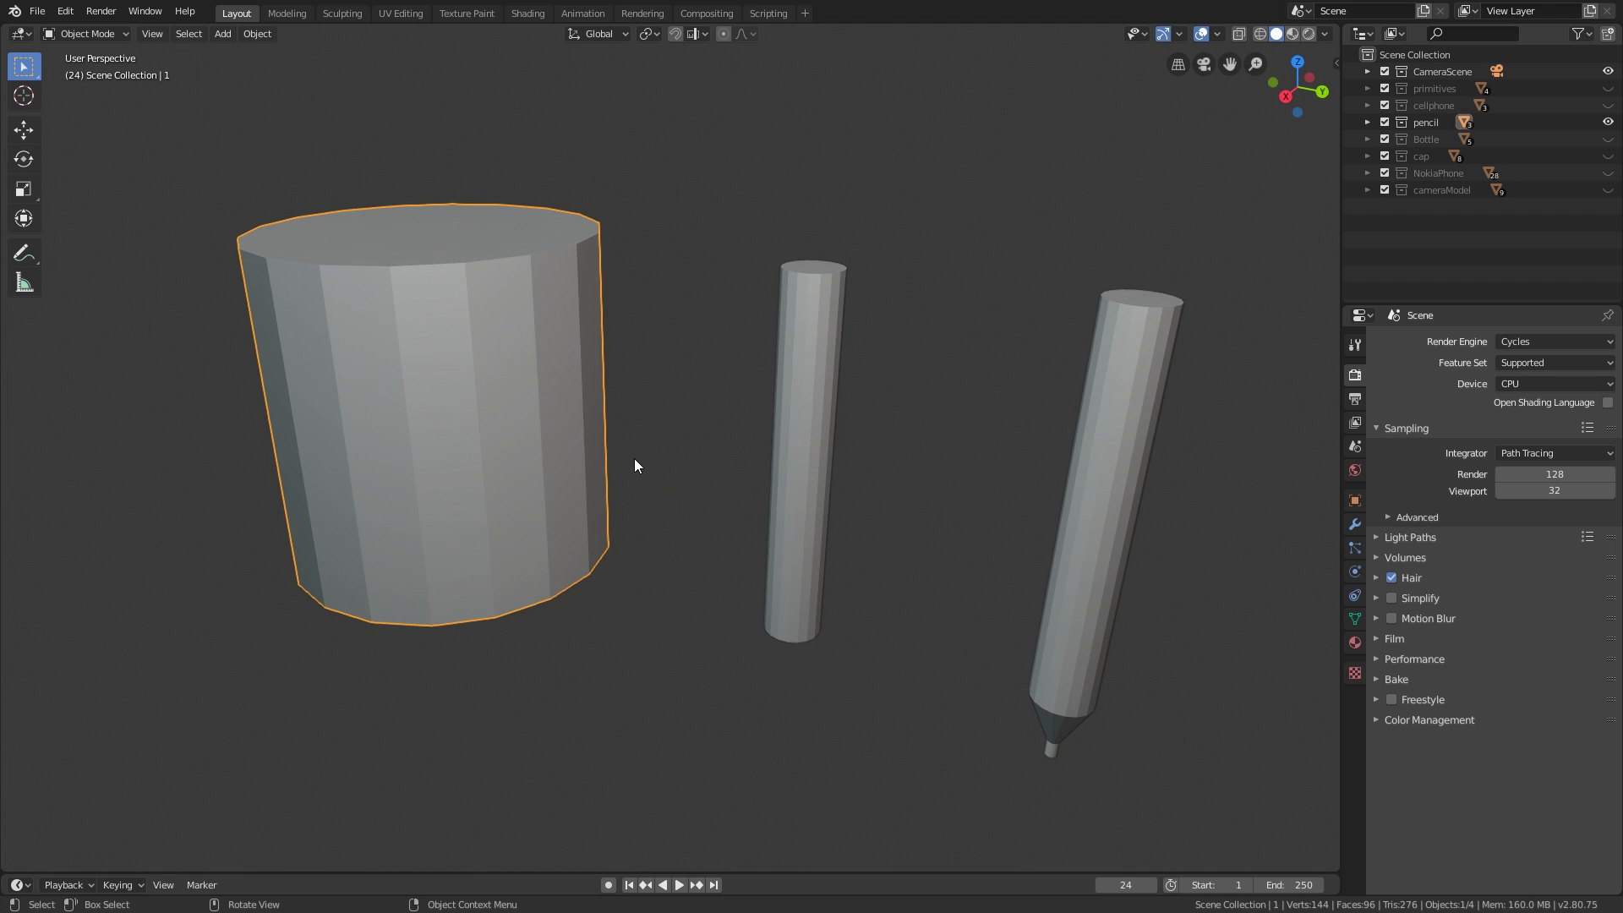
middle_drag(627, 487, 647, 485)
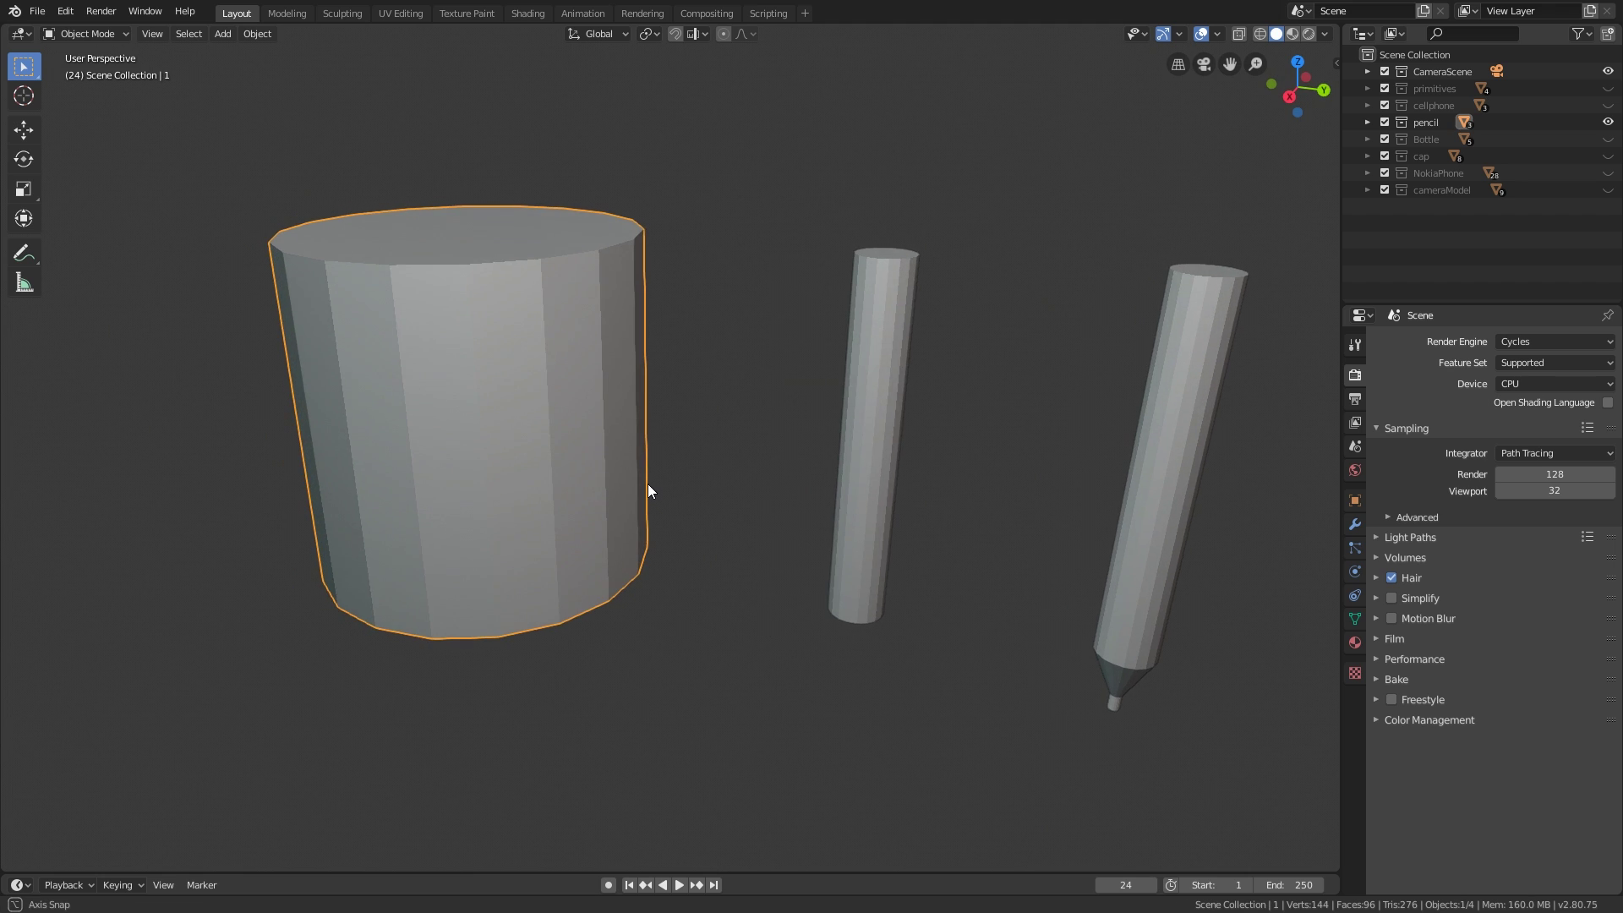
click(855, 477)
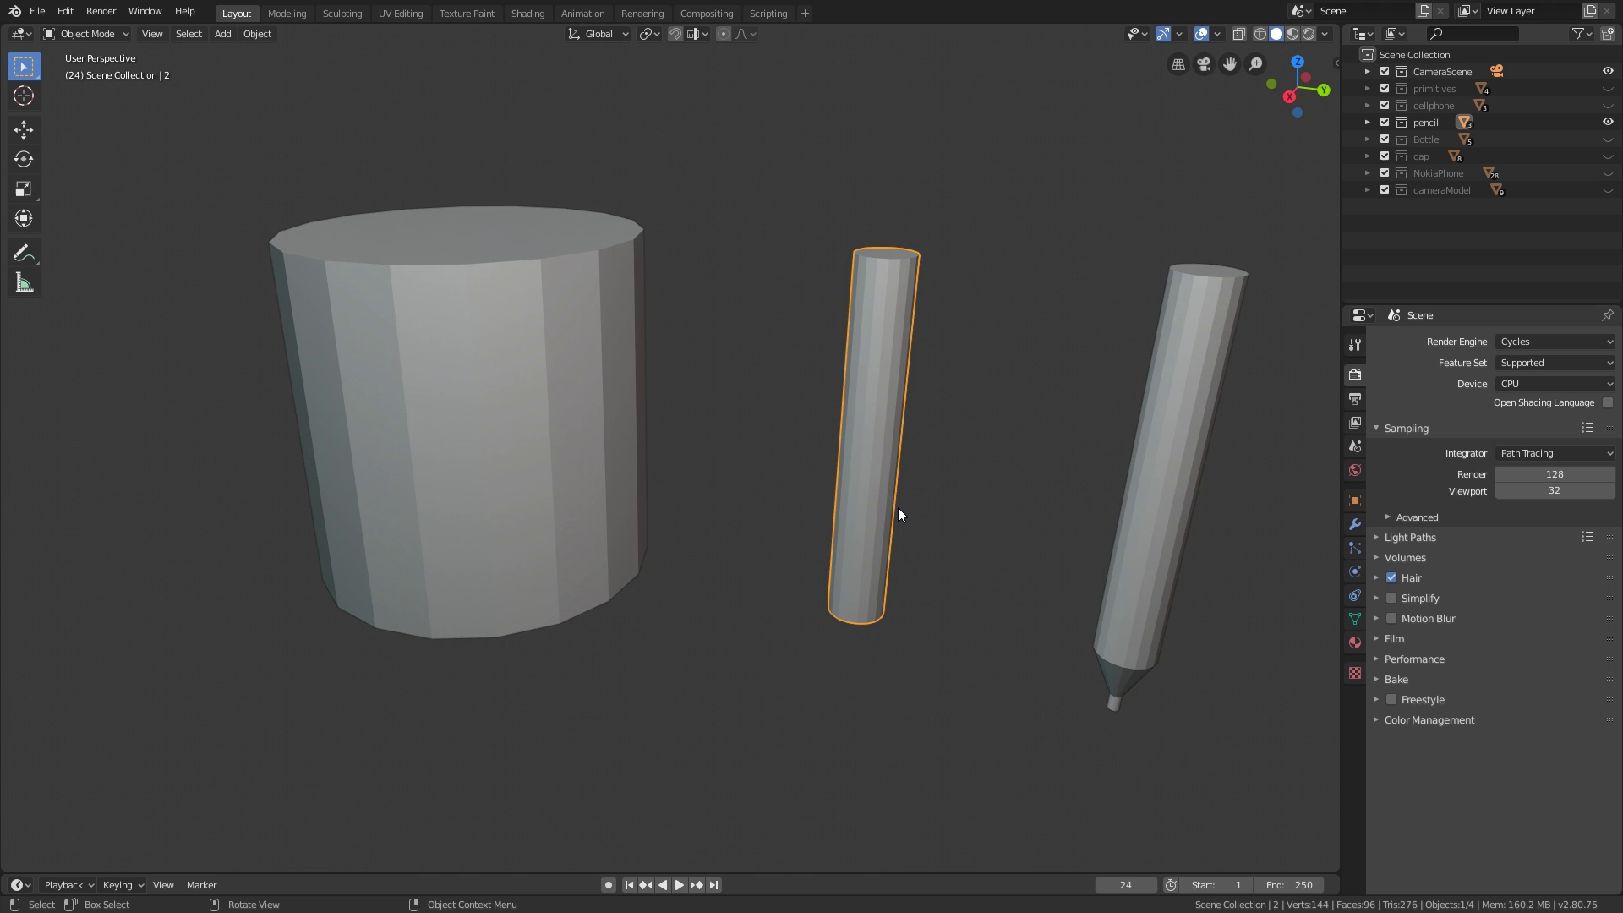
mouse_move(898, 514)
middle_down()
mouse_move(772, 464)
mouse_move(815, 478)
middle_up()
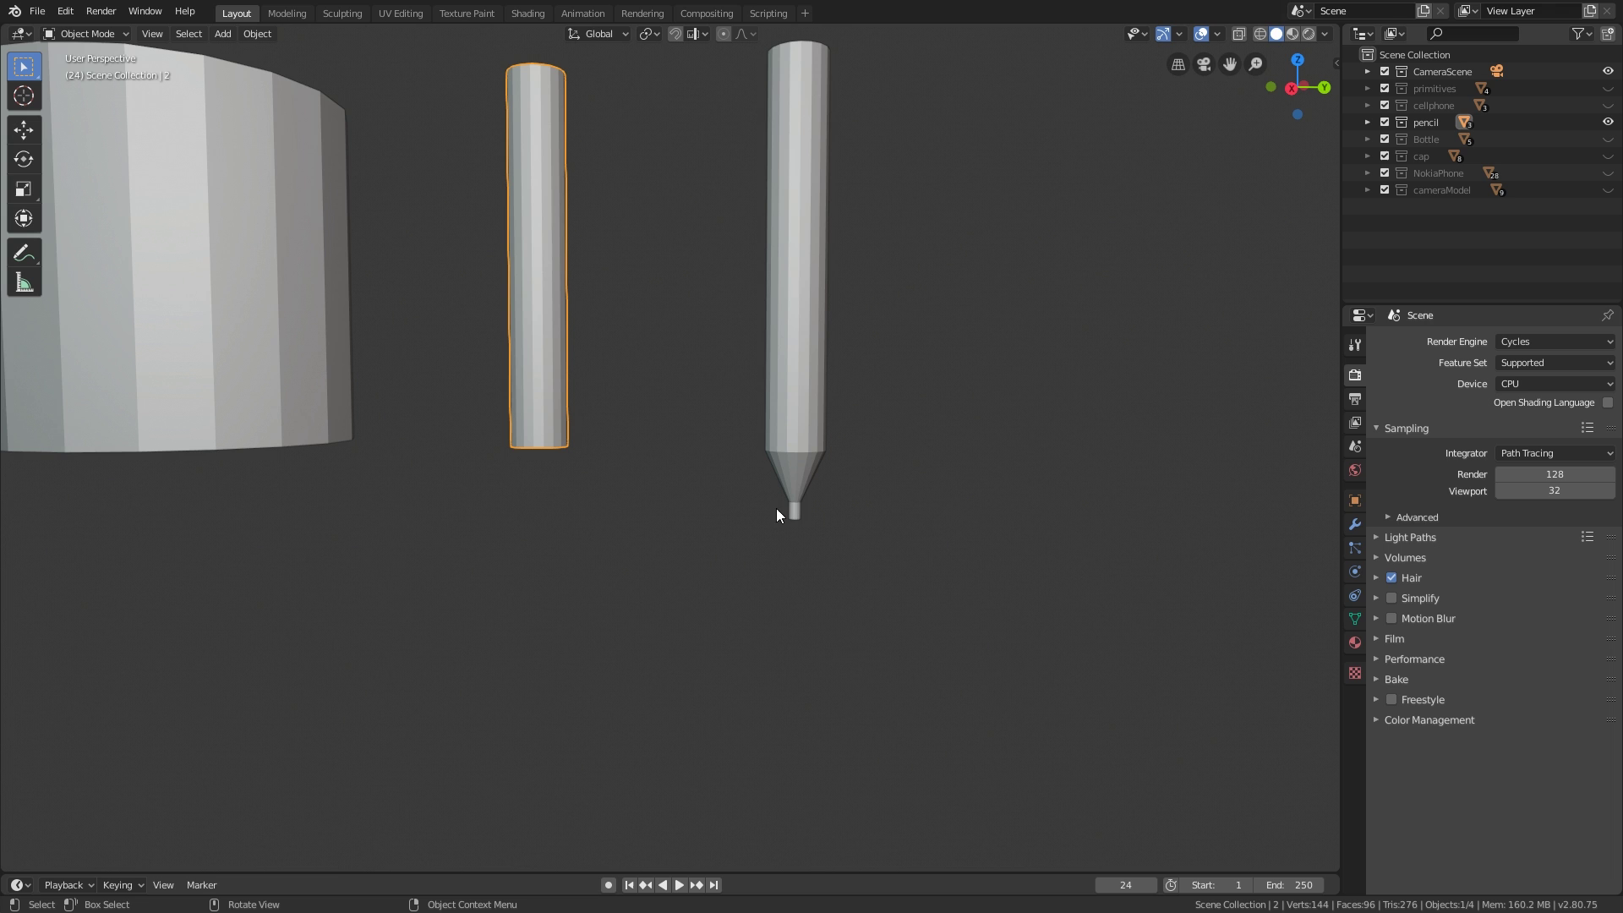
mouse_move(808, 501)
middle_down()
mouse_move(791, 543)
mouse_move(890, 512)
mouse_move(1011, 580)
mouse_move(1006, 541)
mouse_move(1031, 596)
middle_up()
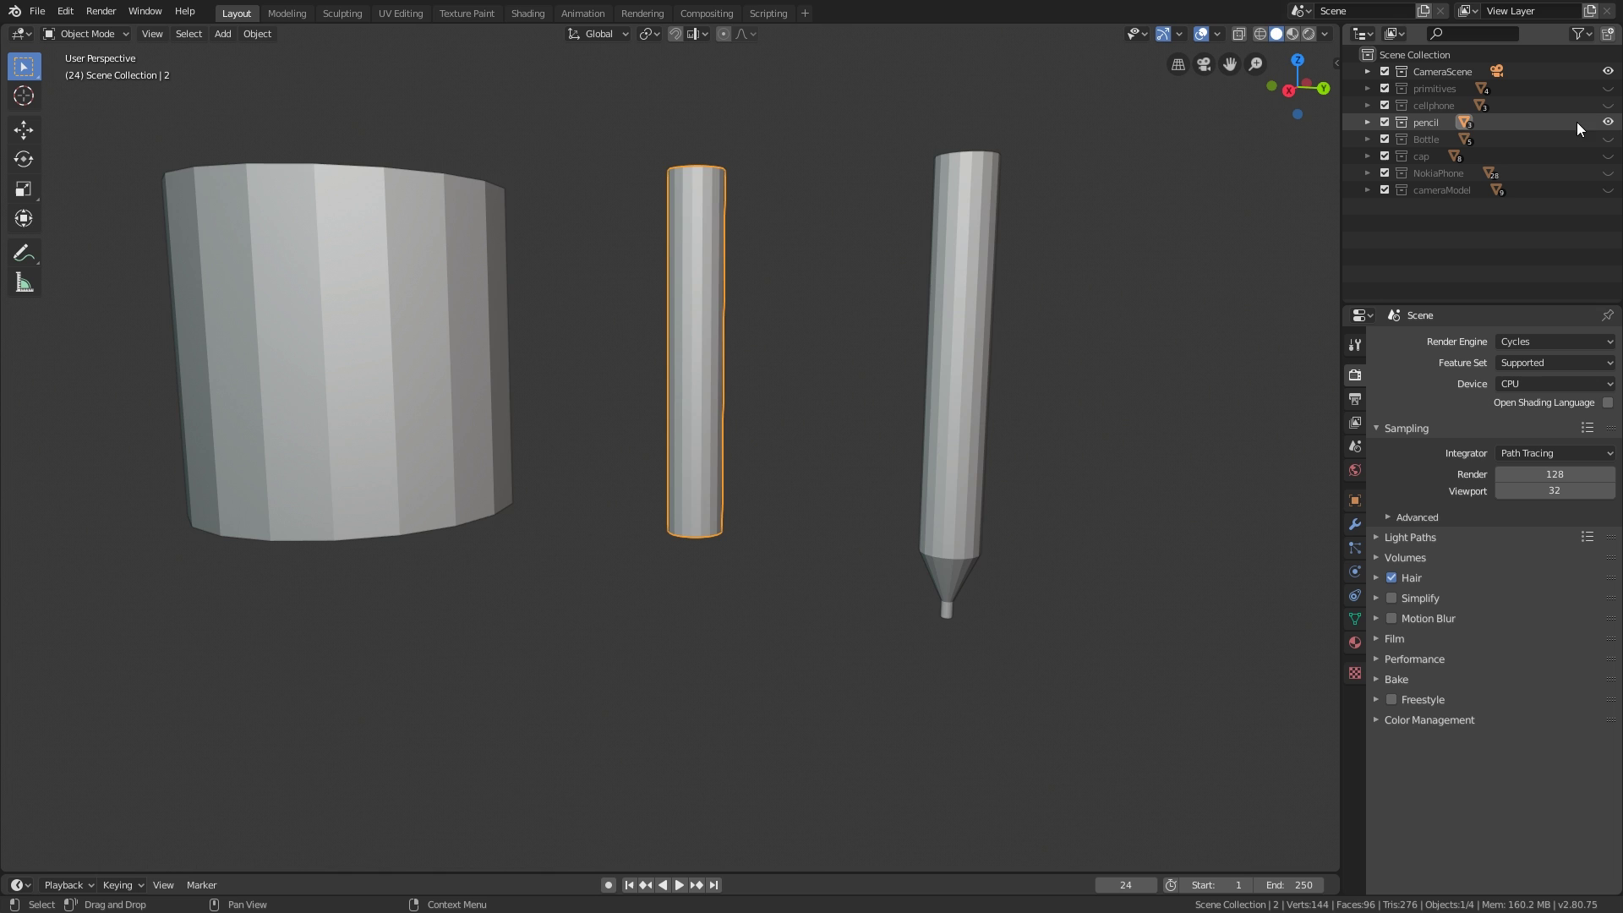
Step: Hide the pencil collection and show the Bottle collection in its place
click(1608, 122)
click(1608, 138)
scroll(917, 590, down, 5)
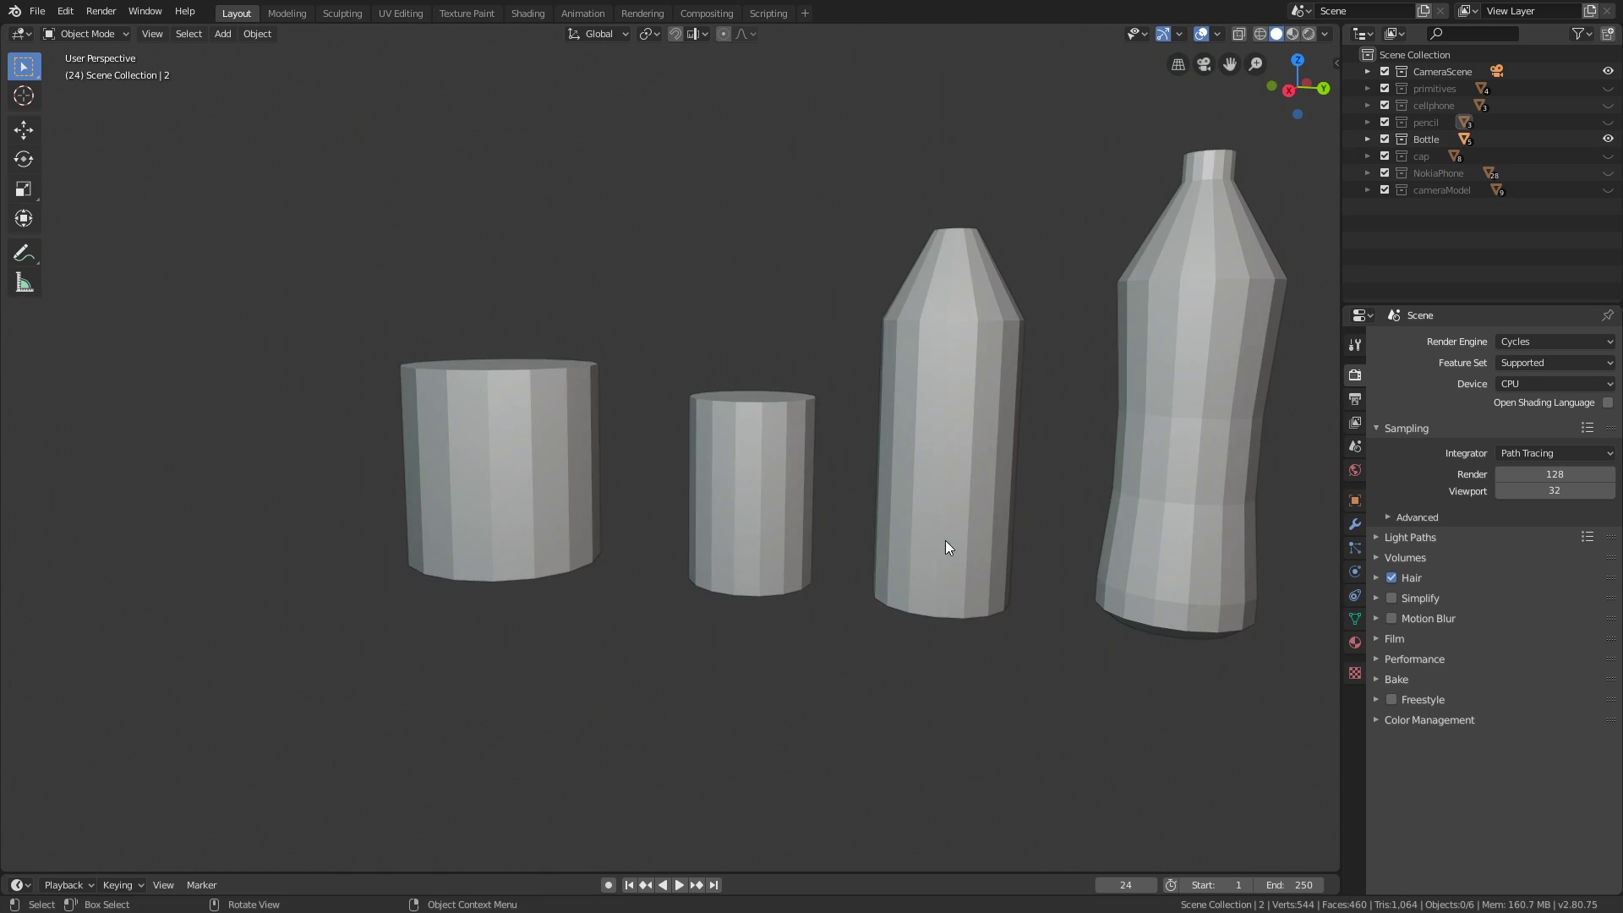
Step: Inspect the wide cylinder, the narrow cylinder and the tapered body as the first stages of the bottle
scroll(945, 540, up, 2)
scroll(761, 582, down, 1)
scroll(625, 588, down, 1)
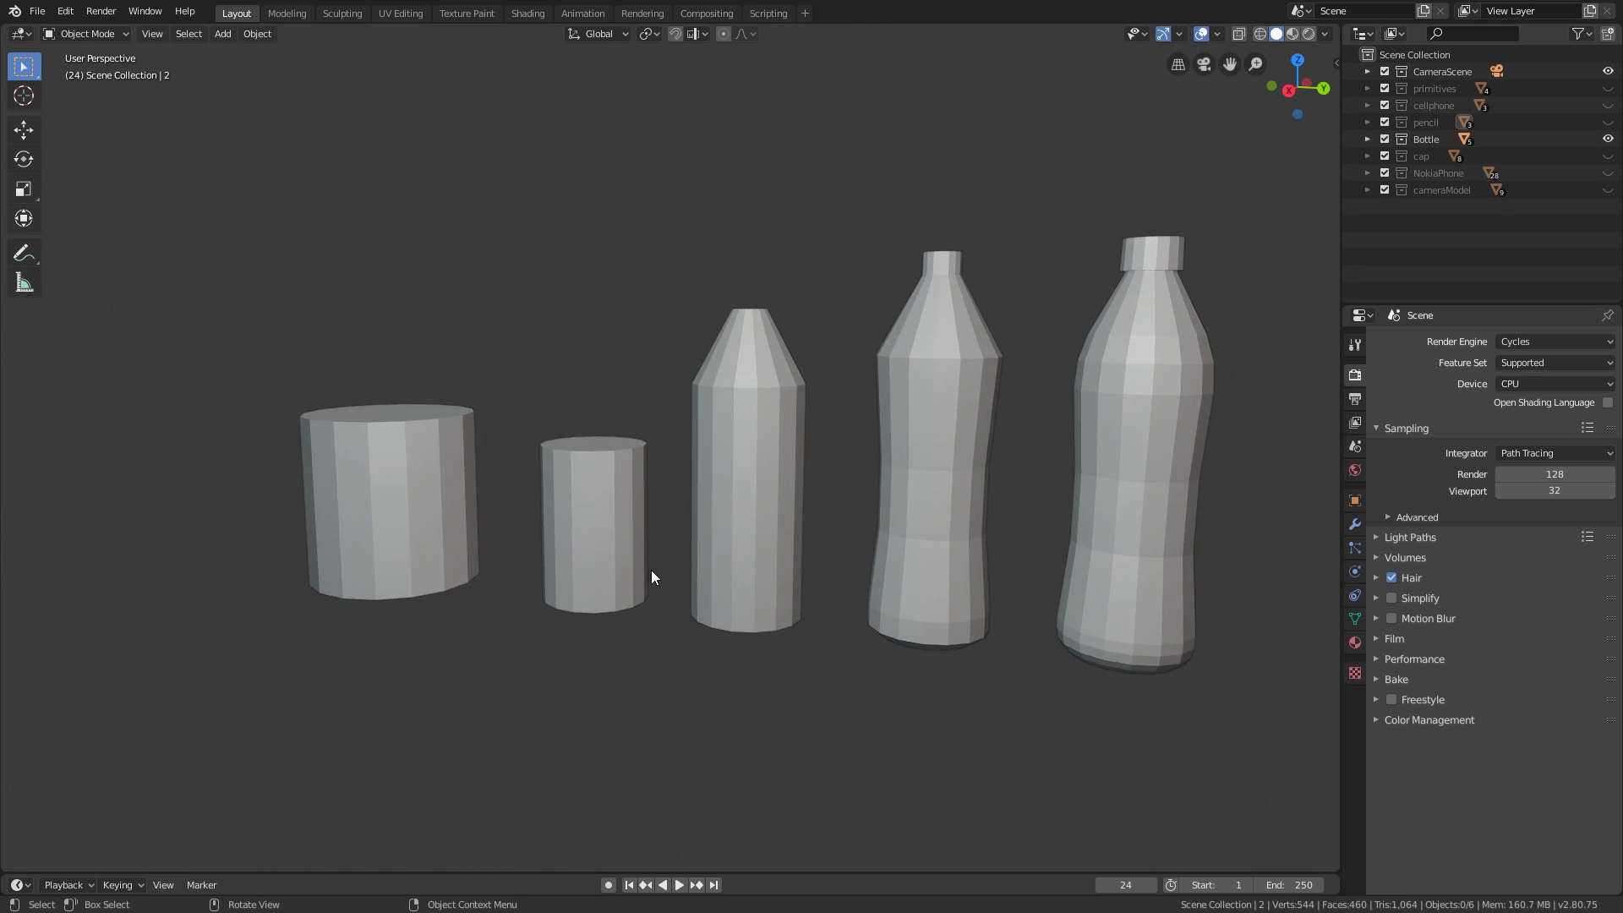
click(385, 457)
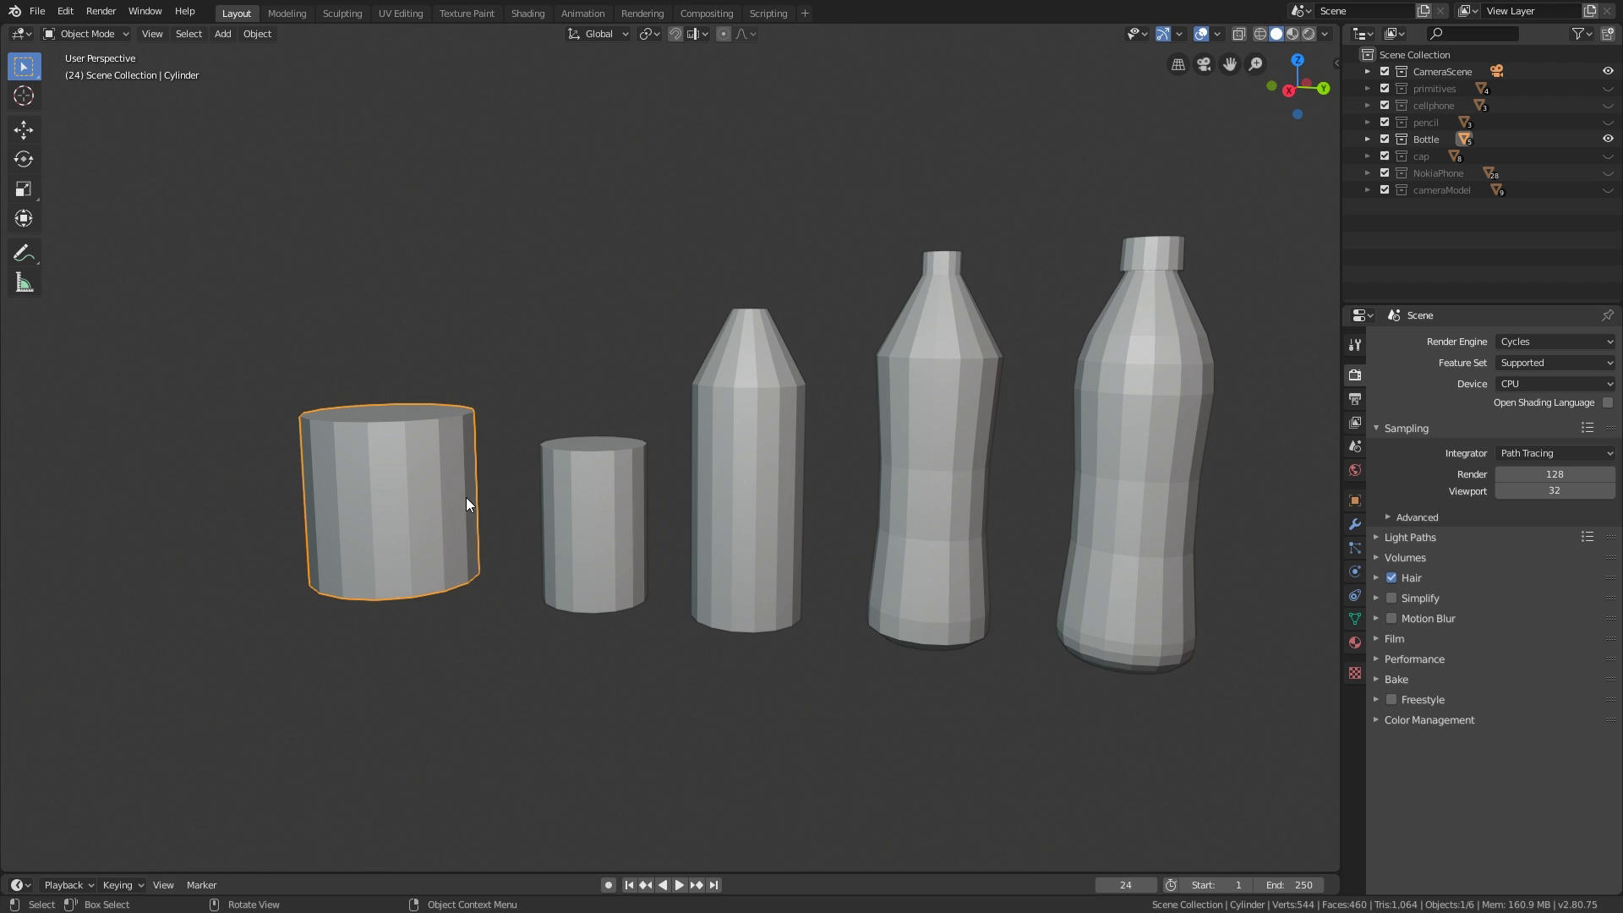
click(583, 471)
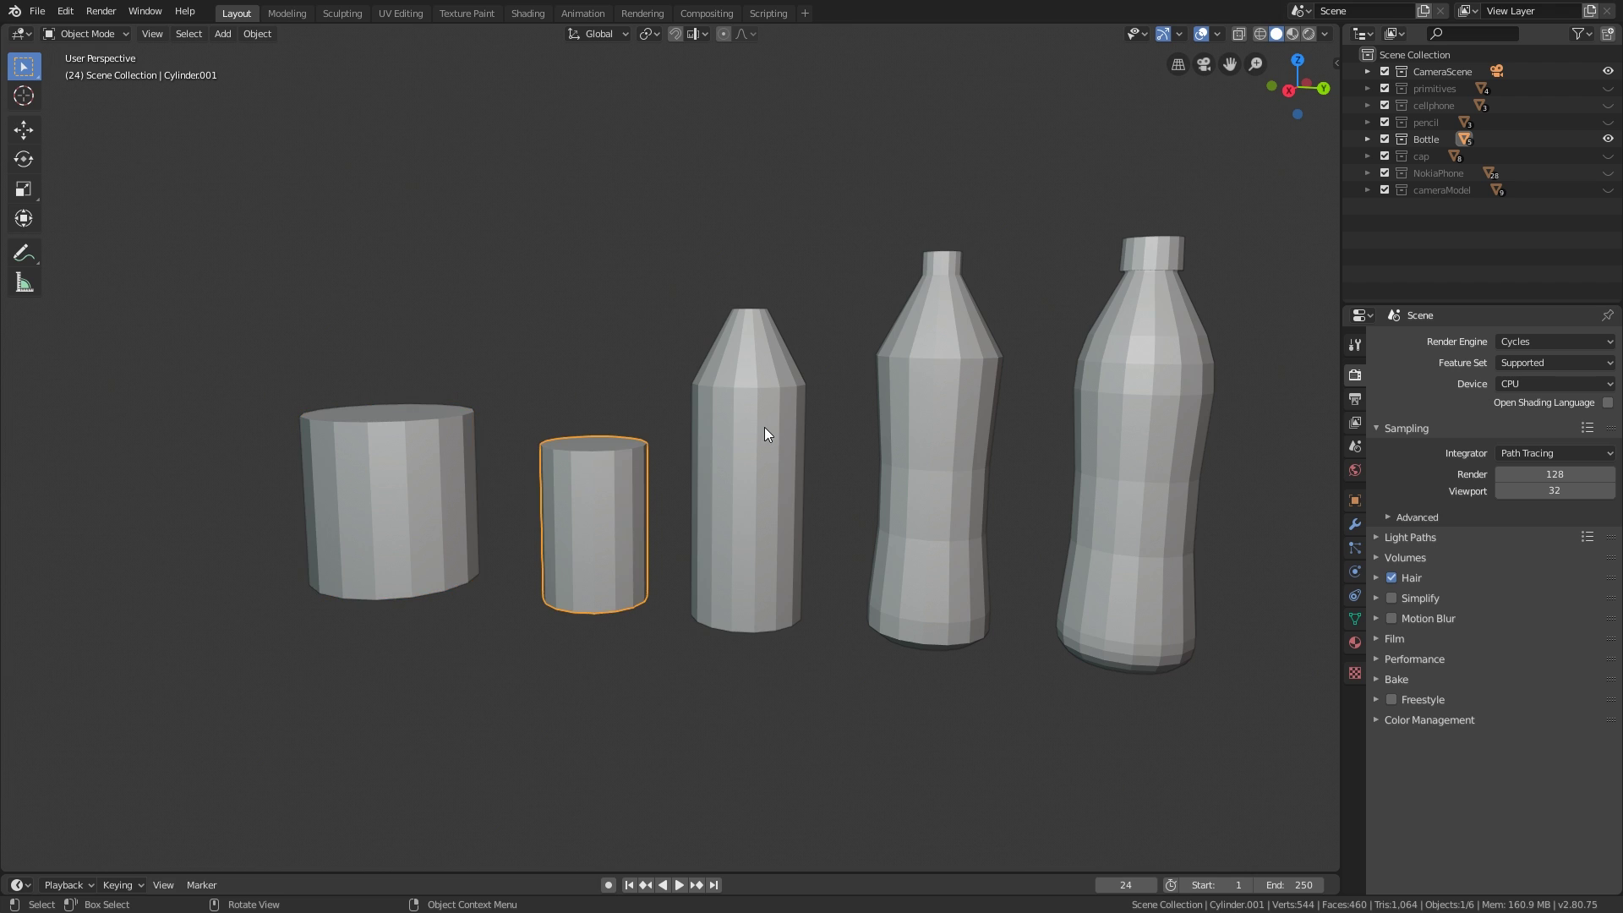
click(750, 459)
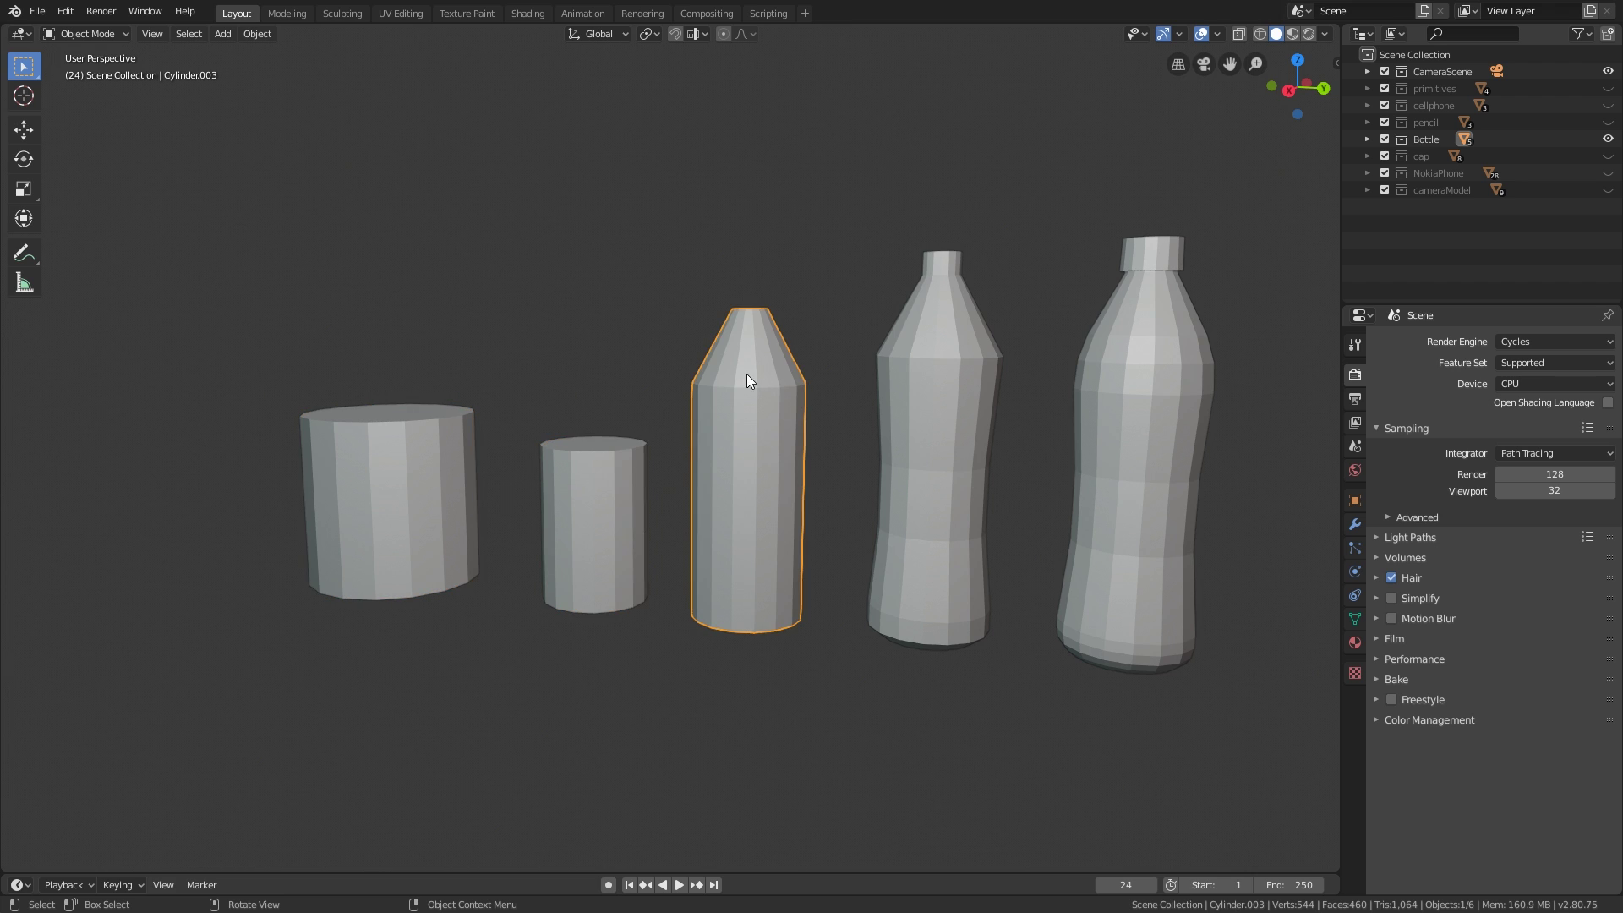
shift+middle_drag(838, 363, 874, 429)
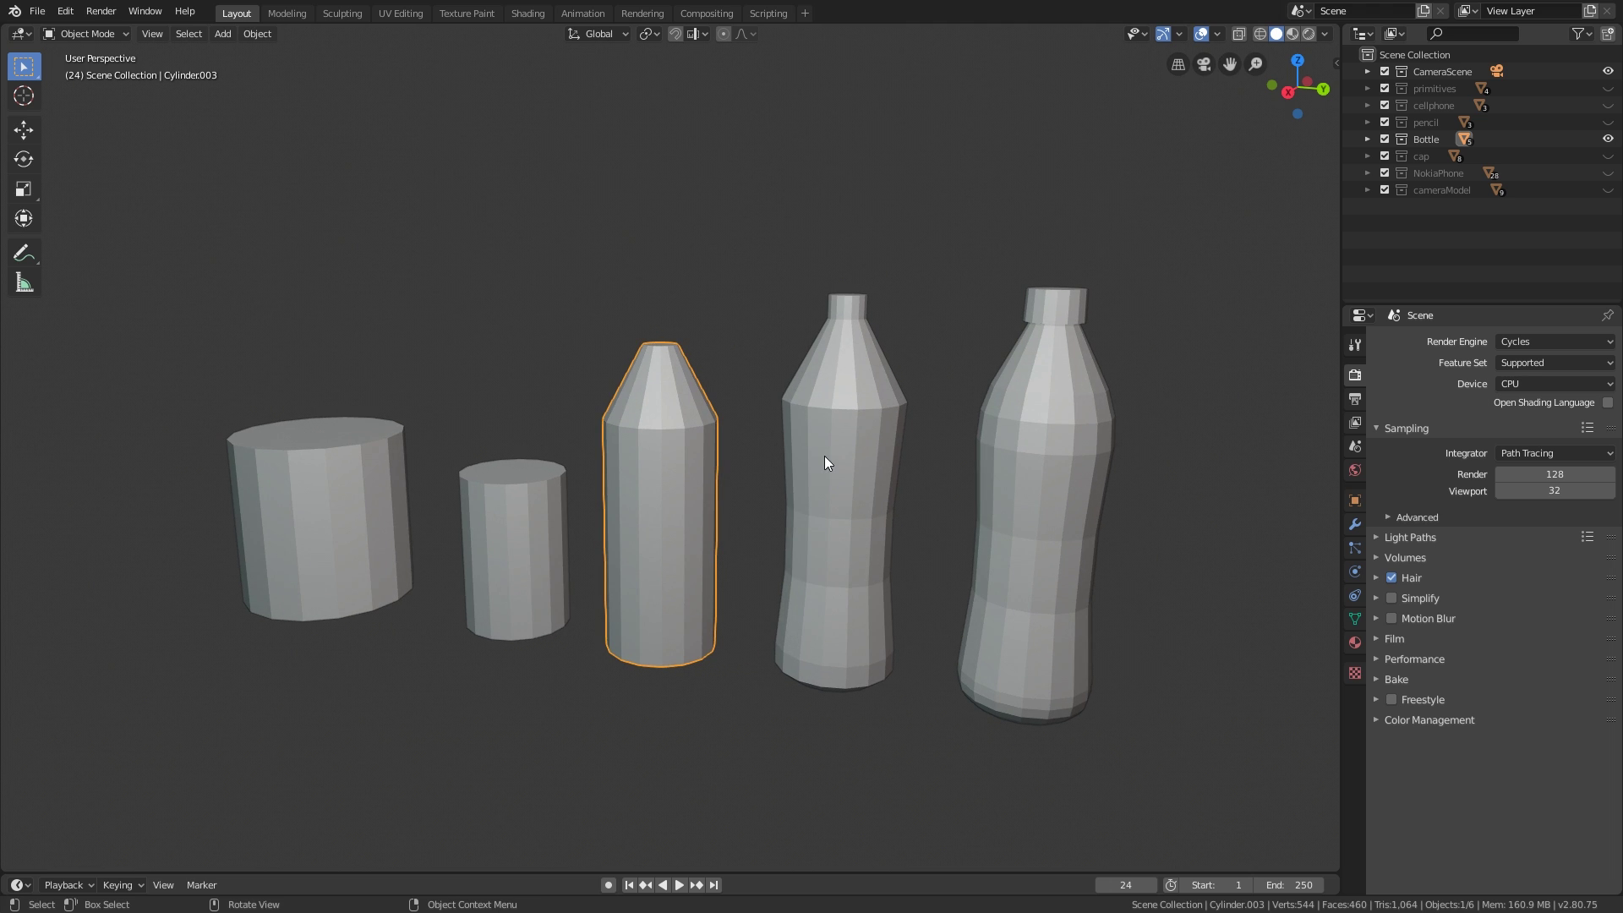
Step: Examine the neck, cap and curved body contours on the two most detailed bottle stages
scroll(921, 344, up, 3)
click(934, 357)
scroll(940, 359, up, 3)
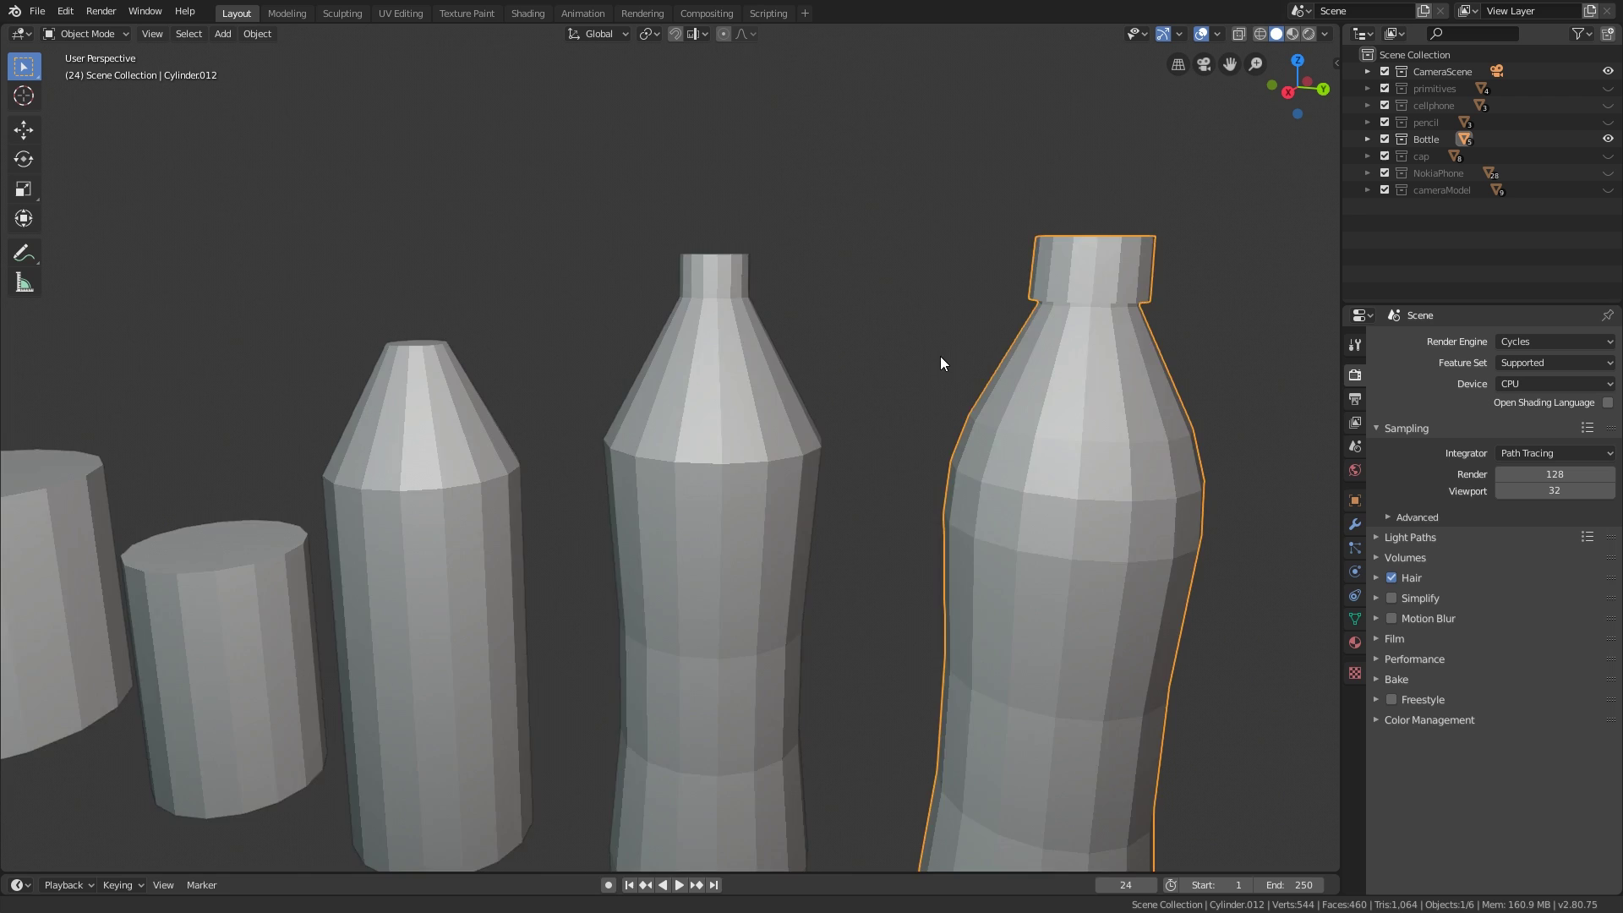
shift+middle_drag(940, 357, 901, 323)
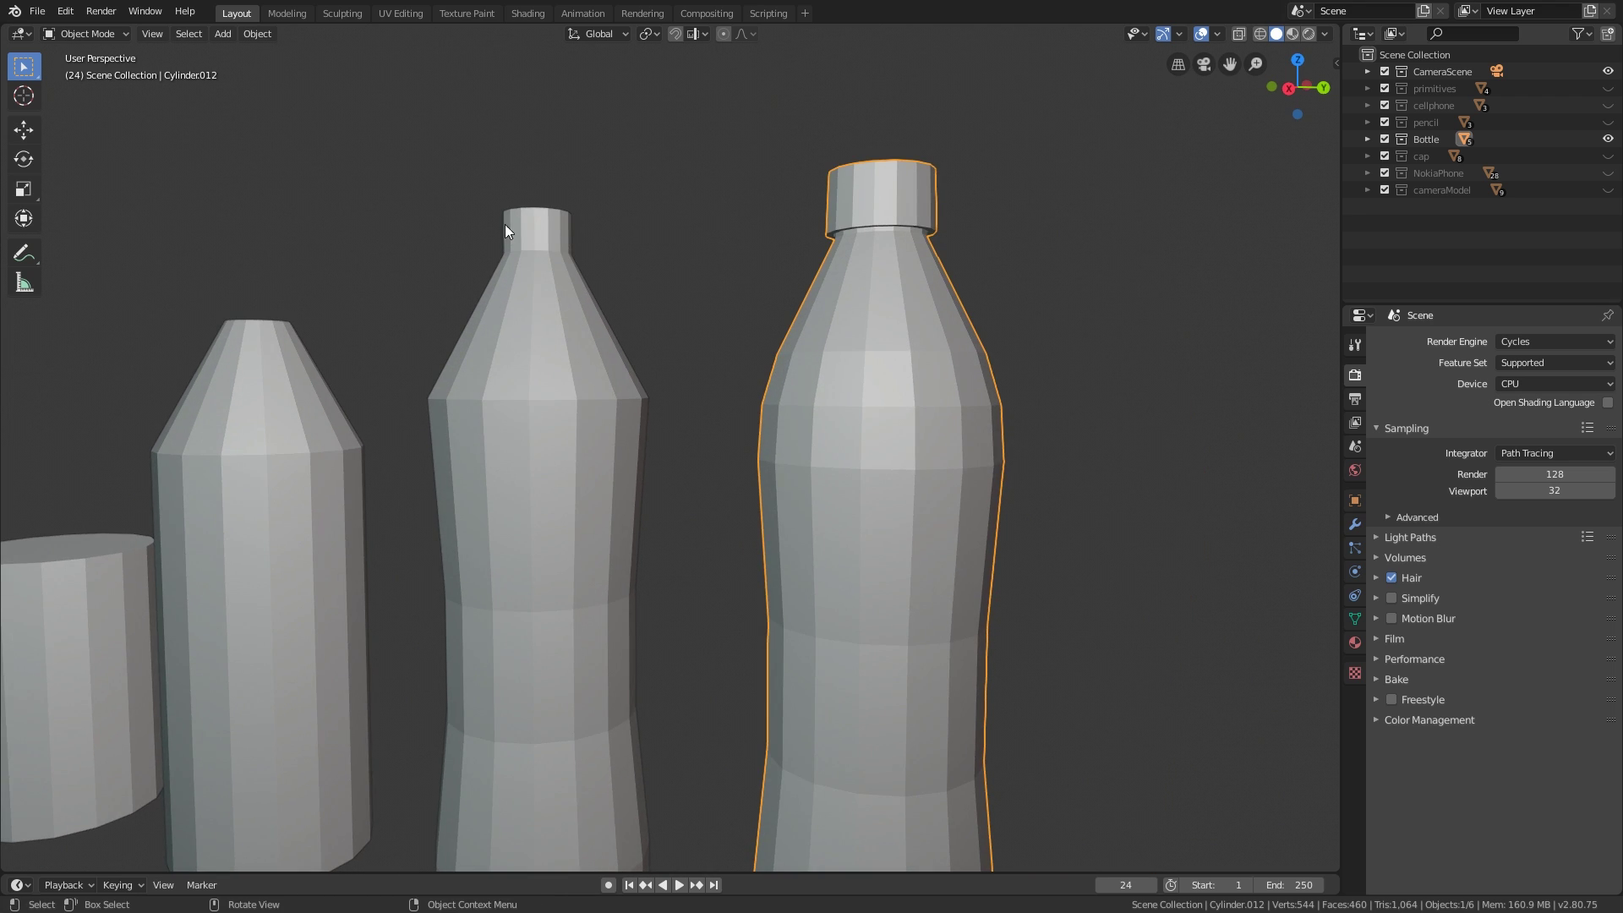
scroll(874, 263, down, 2)
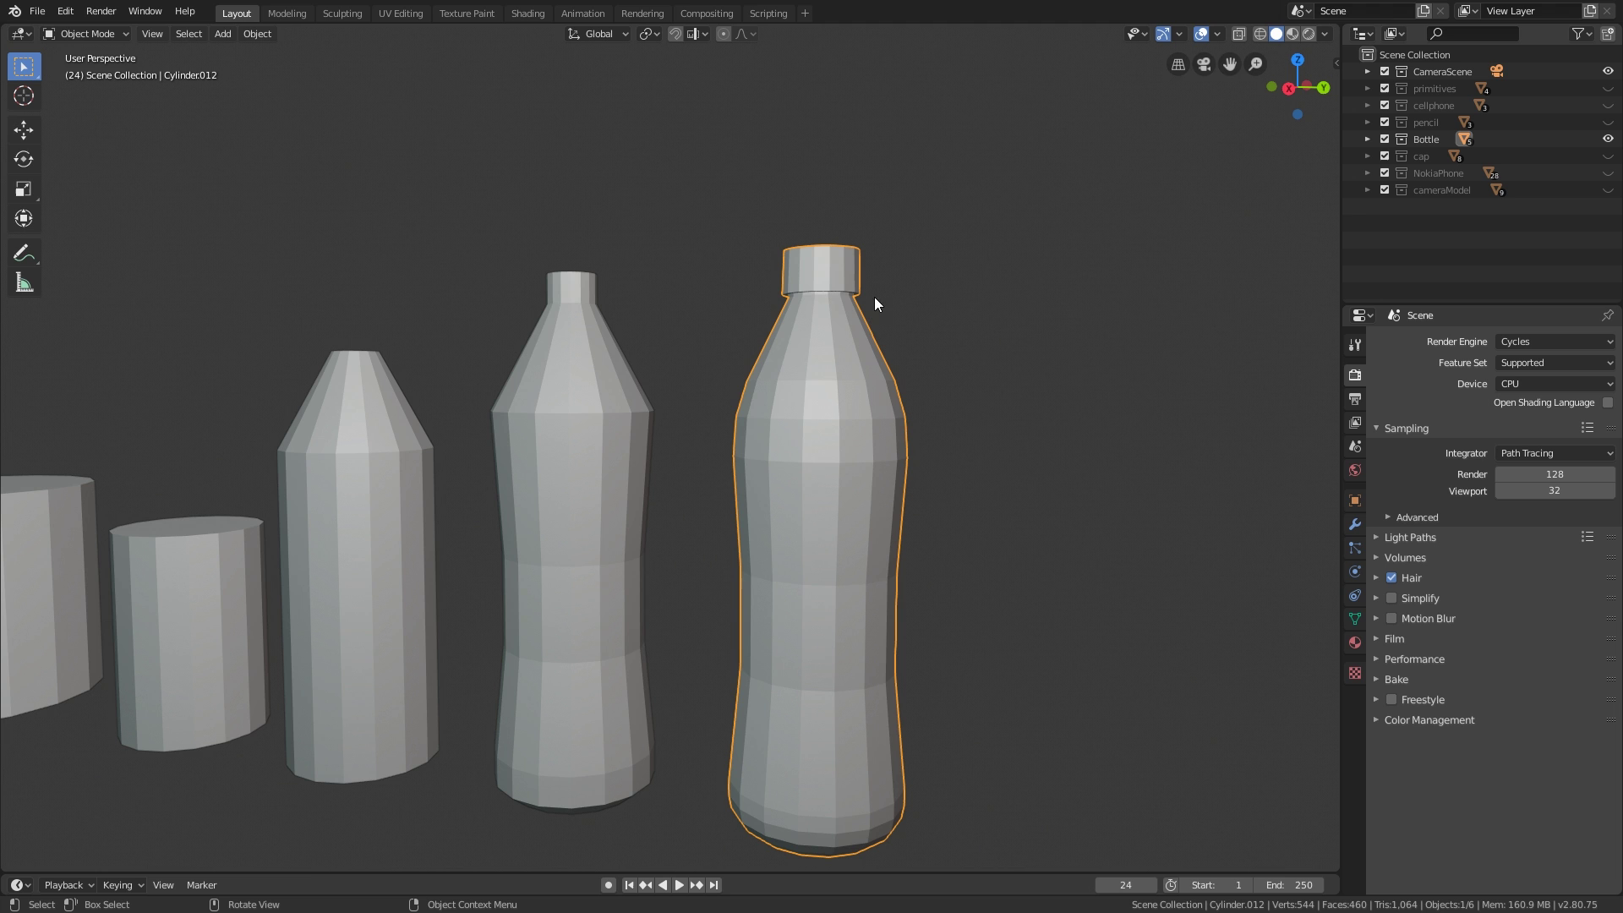
shift+middle_drag(855, 311, 908, 405)
scroll(908, 406, down, 3)
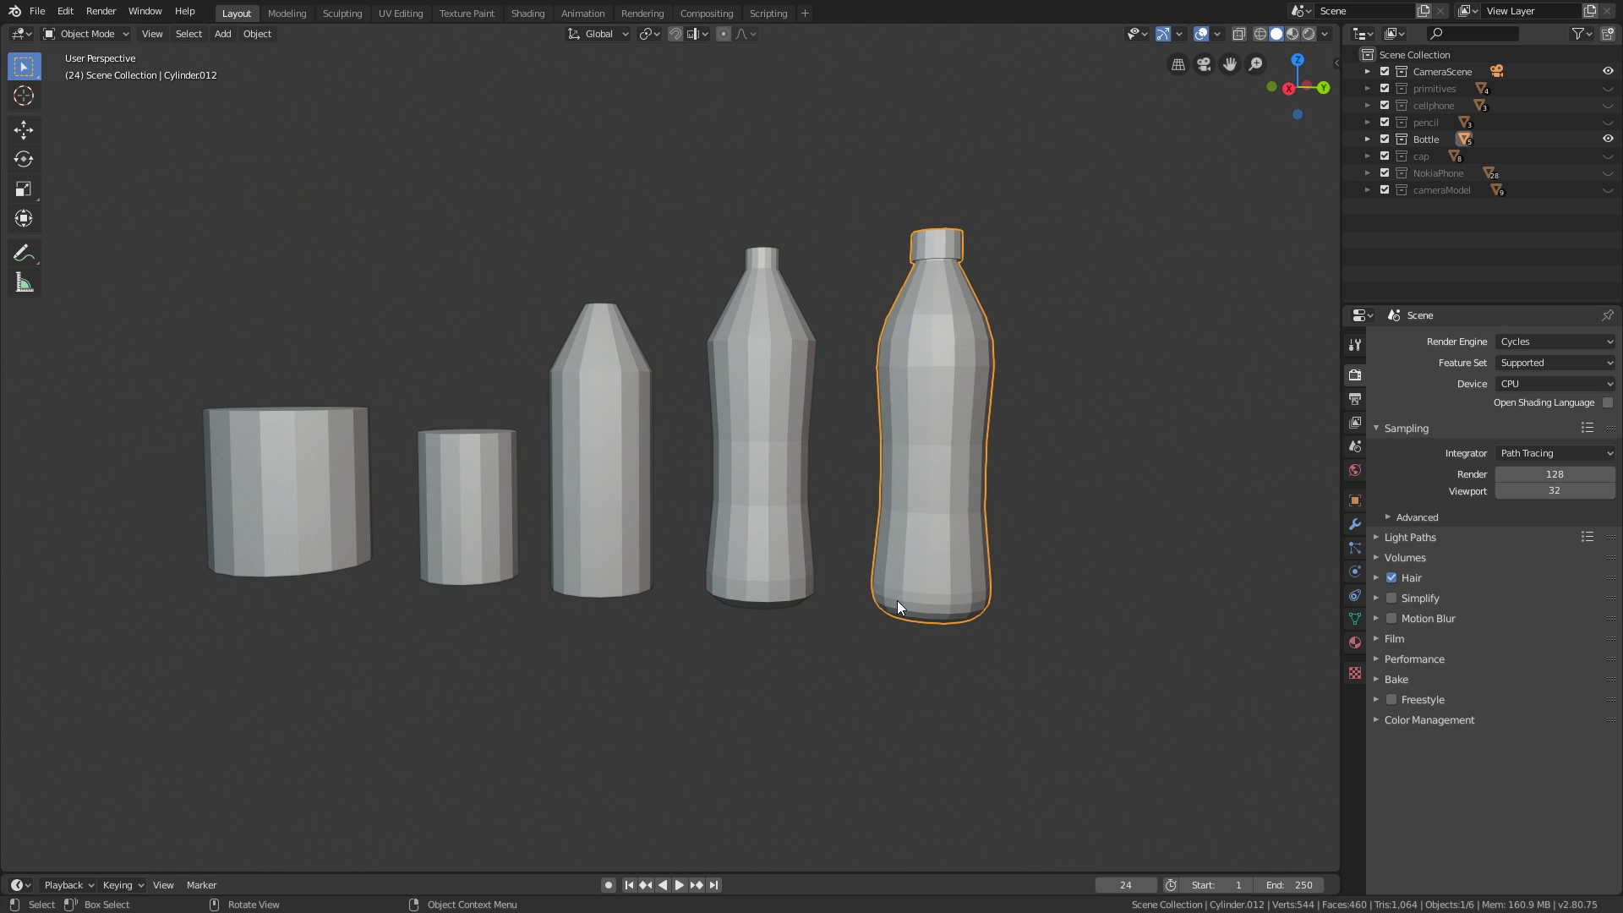
Step: Compare the starting cylinder with the finished capped bottle, ending with the finished bottle selected
middle_drag(913, 435, 409, 580)
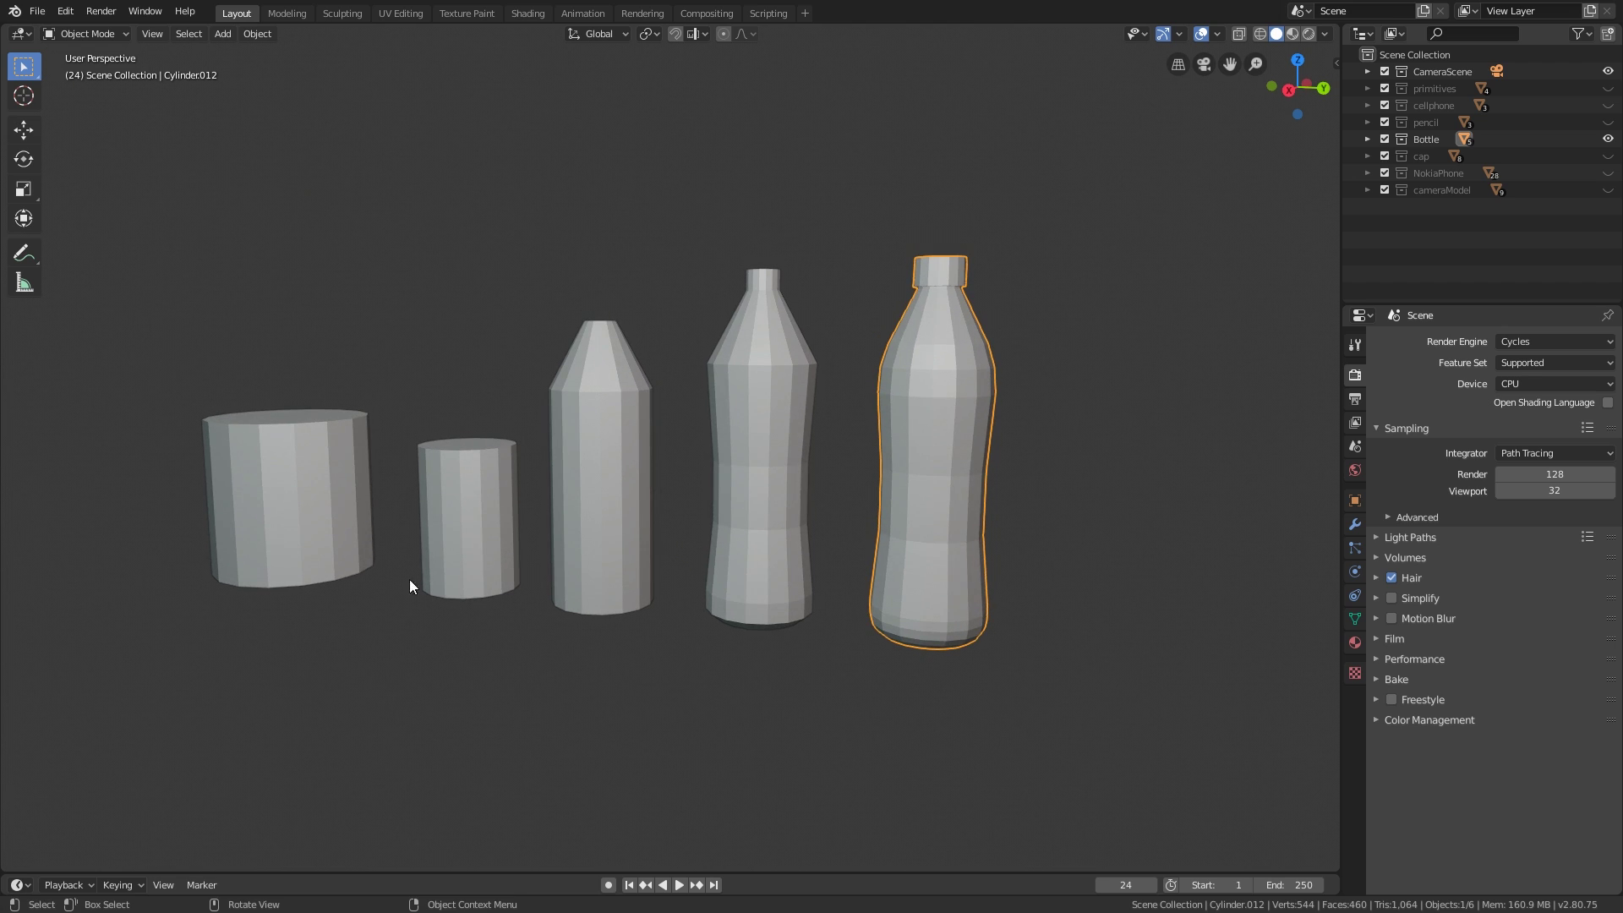
click(306, 499)
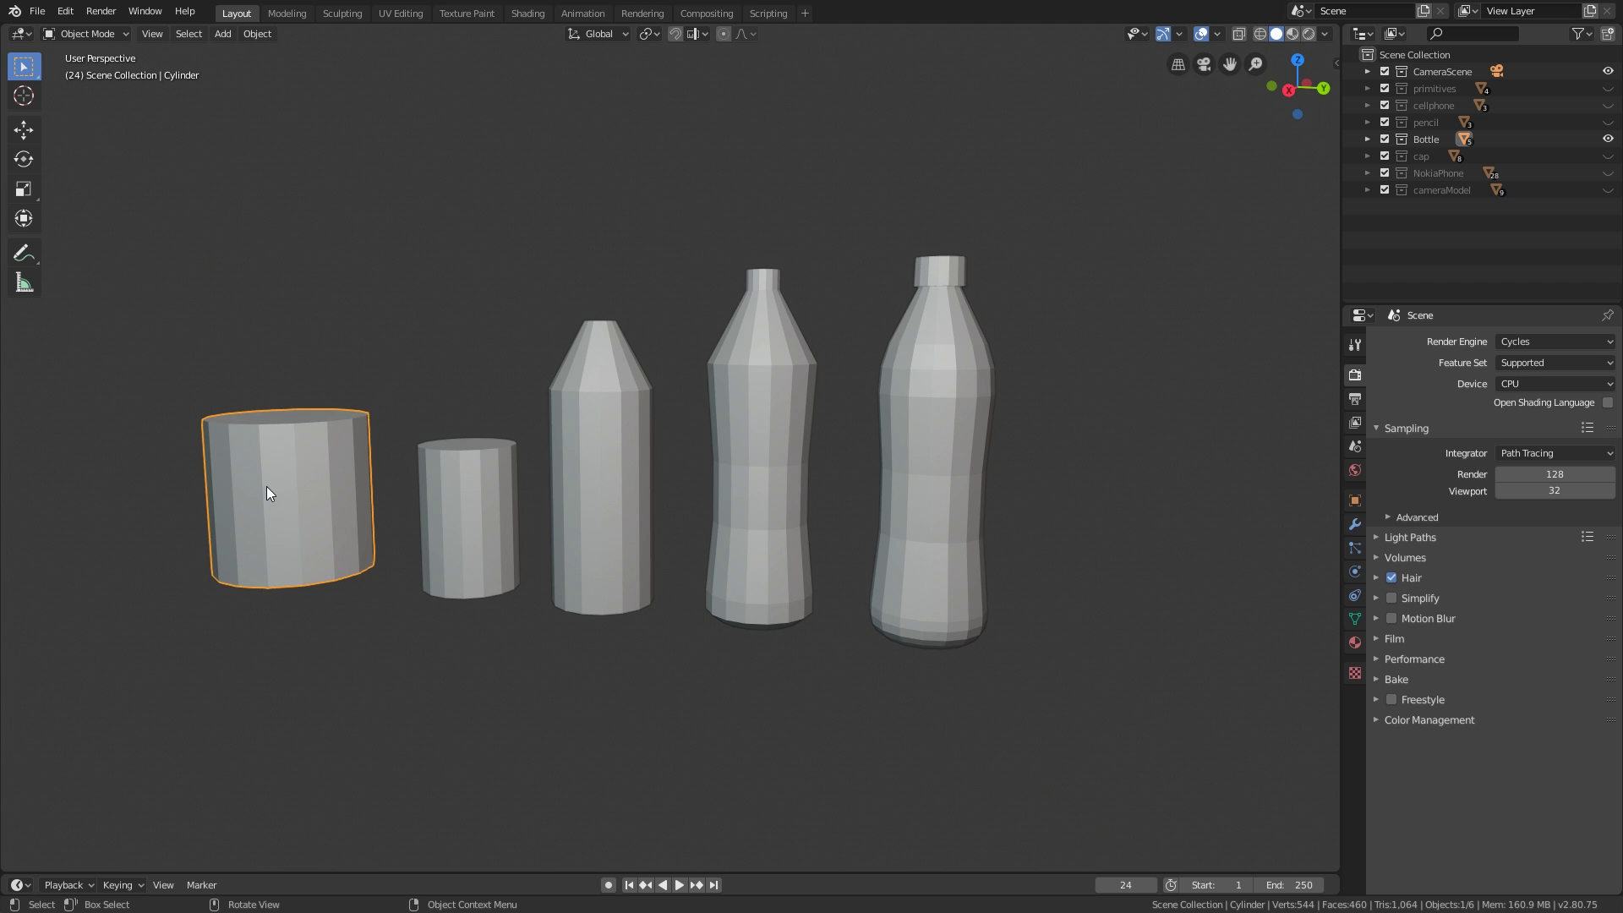
click(922, 386)
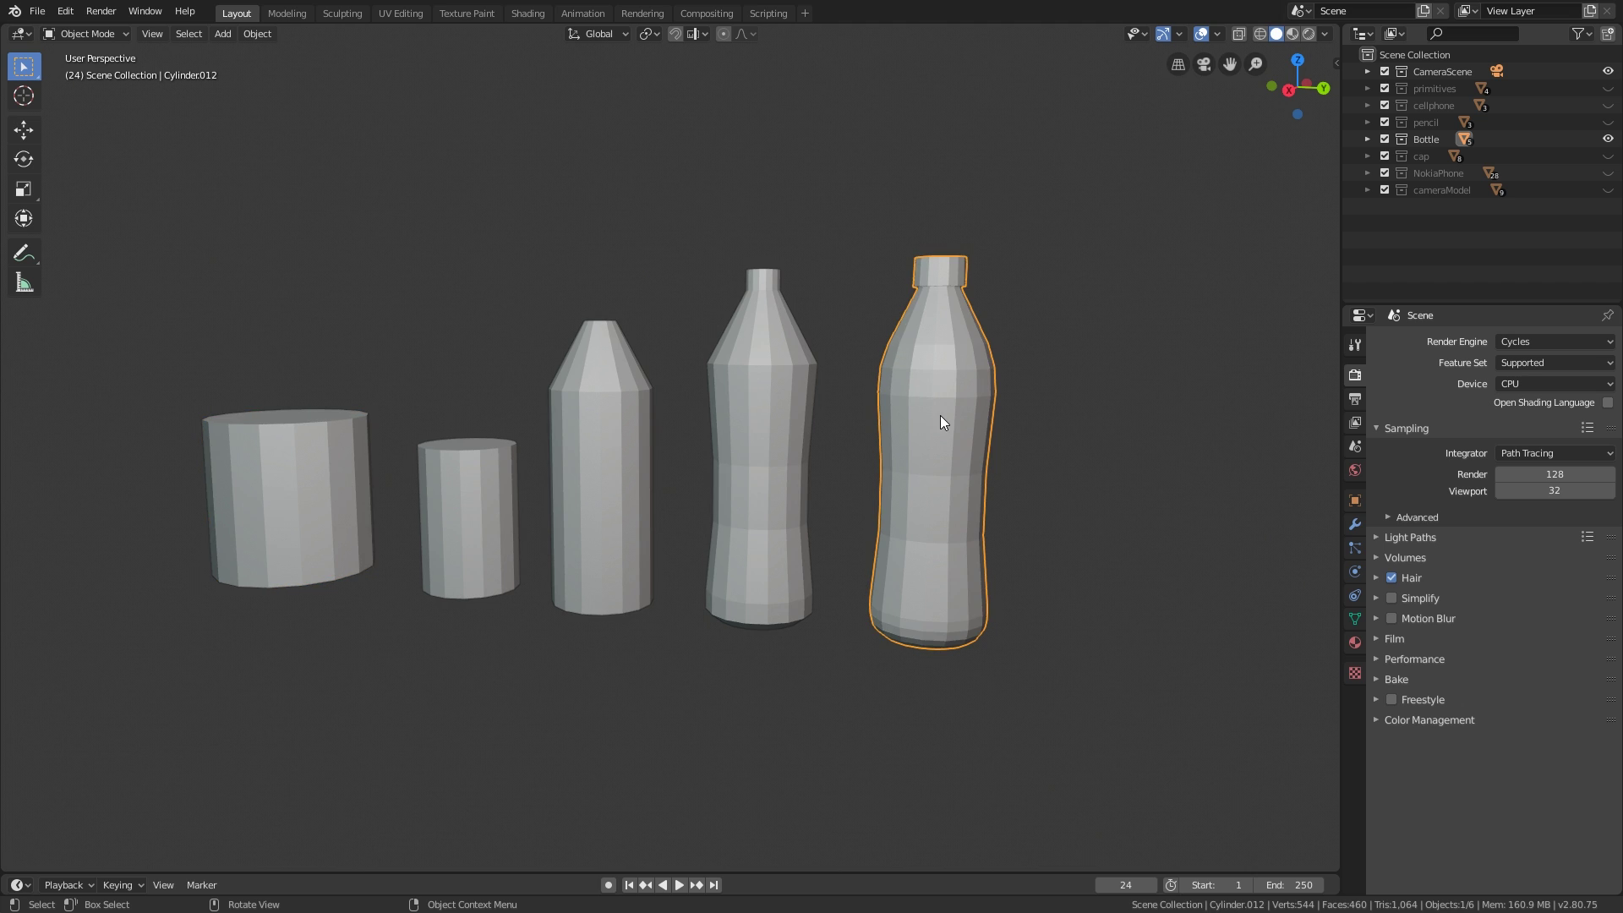
middle_drag(940, 414, 1067, 394)
click(1067, 393)
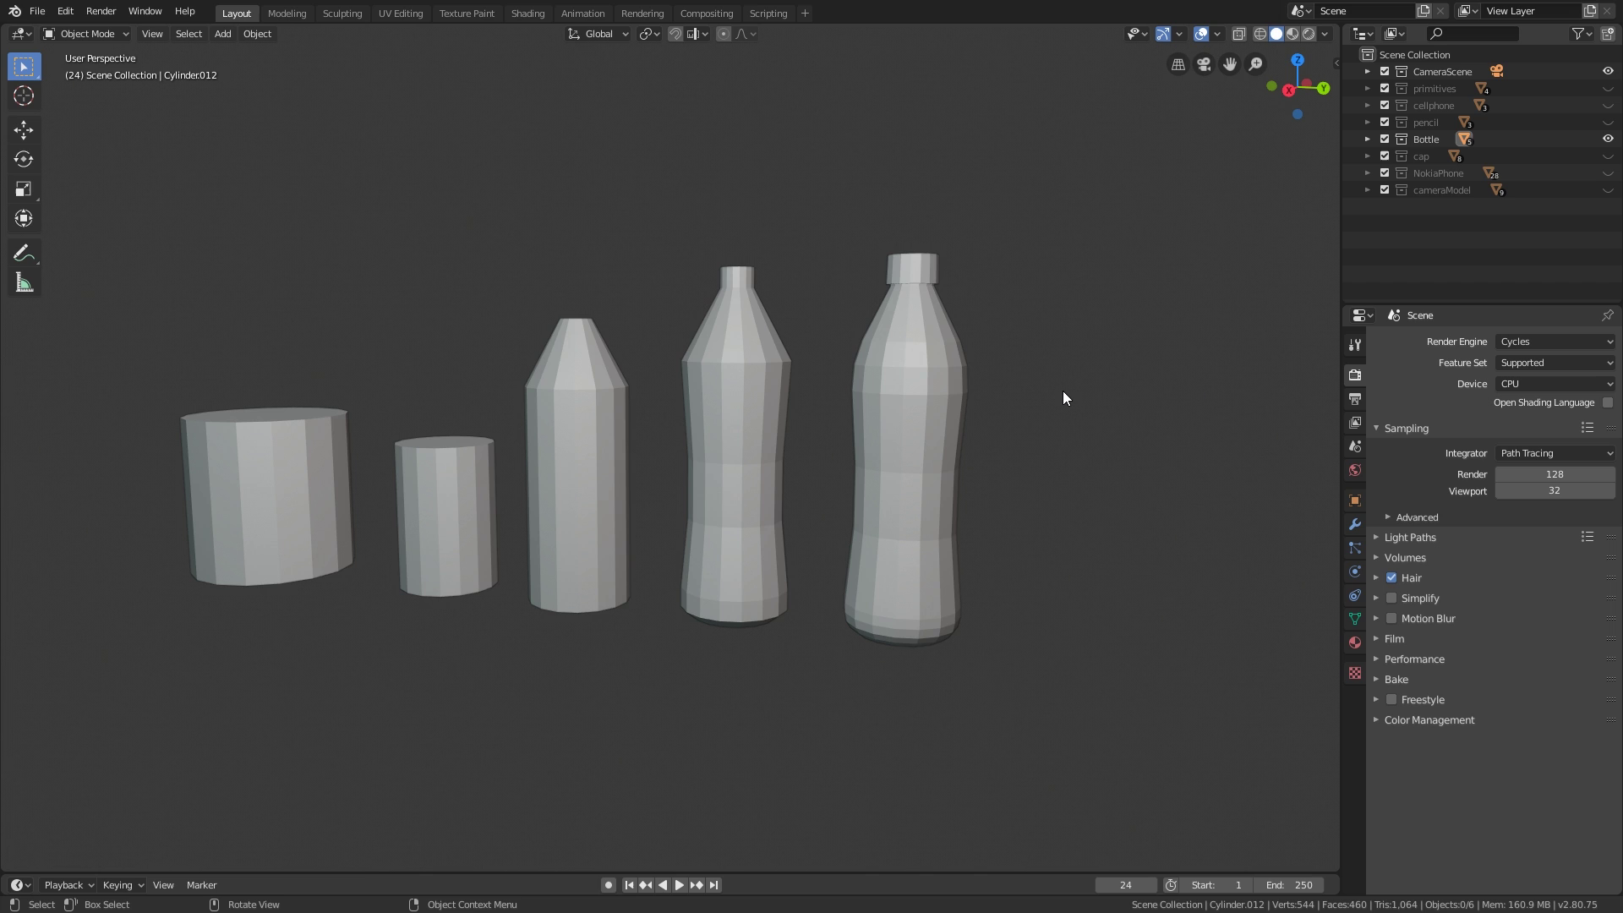
middle_drag(924, 421, 925, 430)
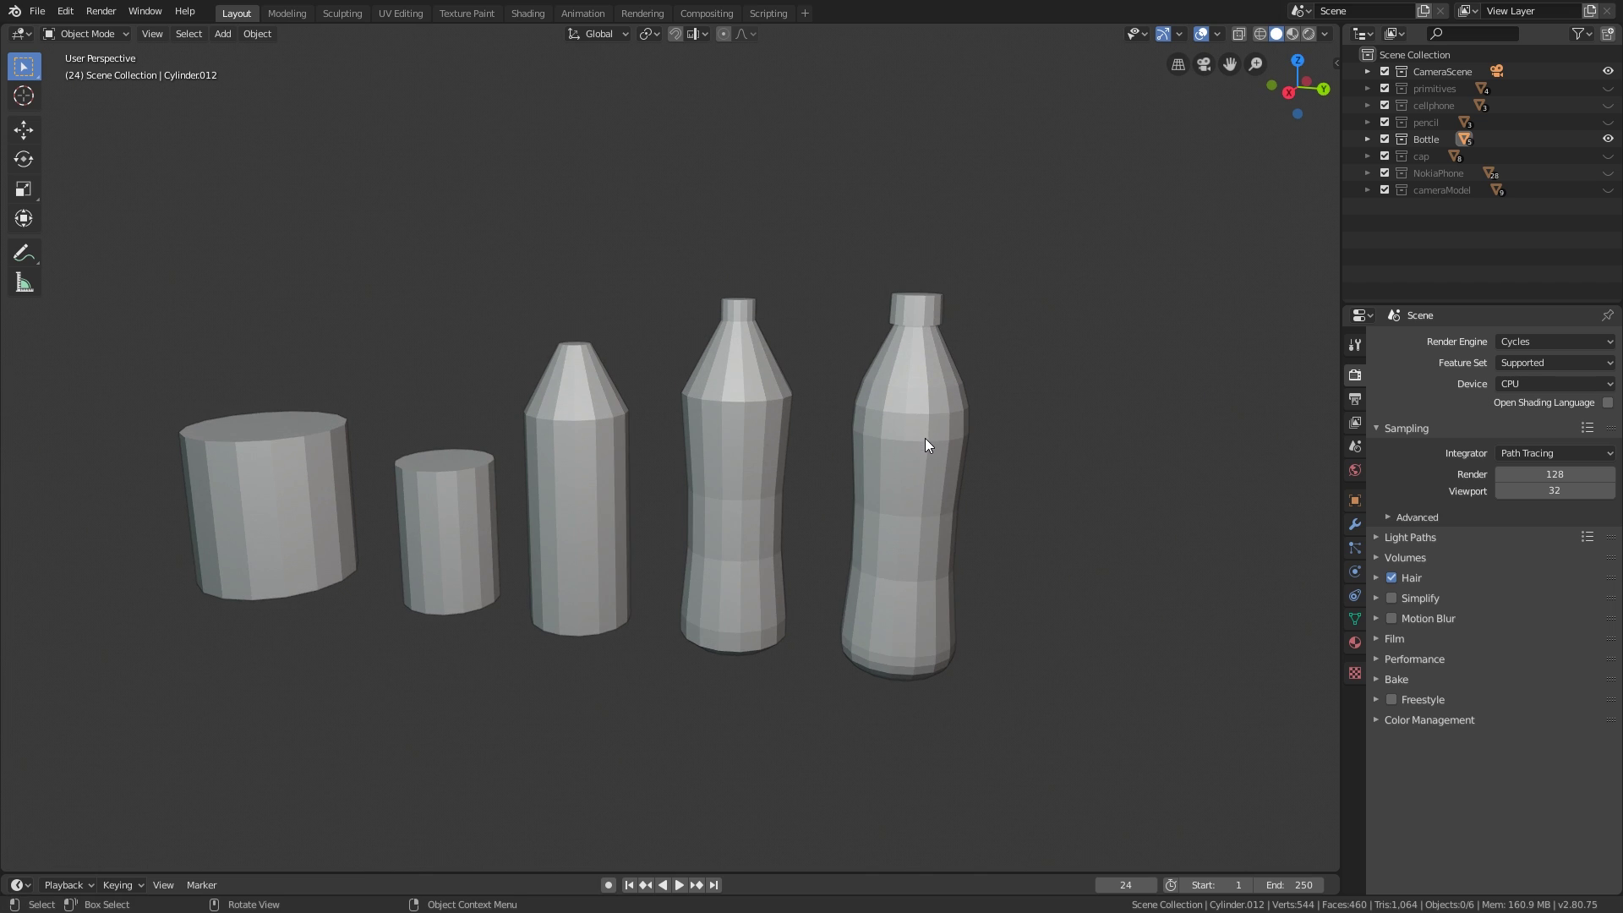
click(888, 379)
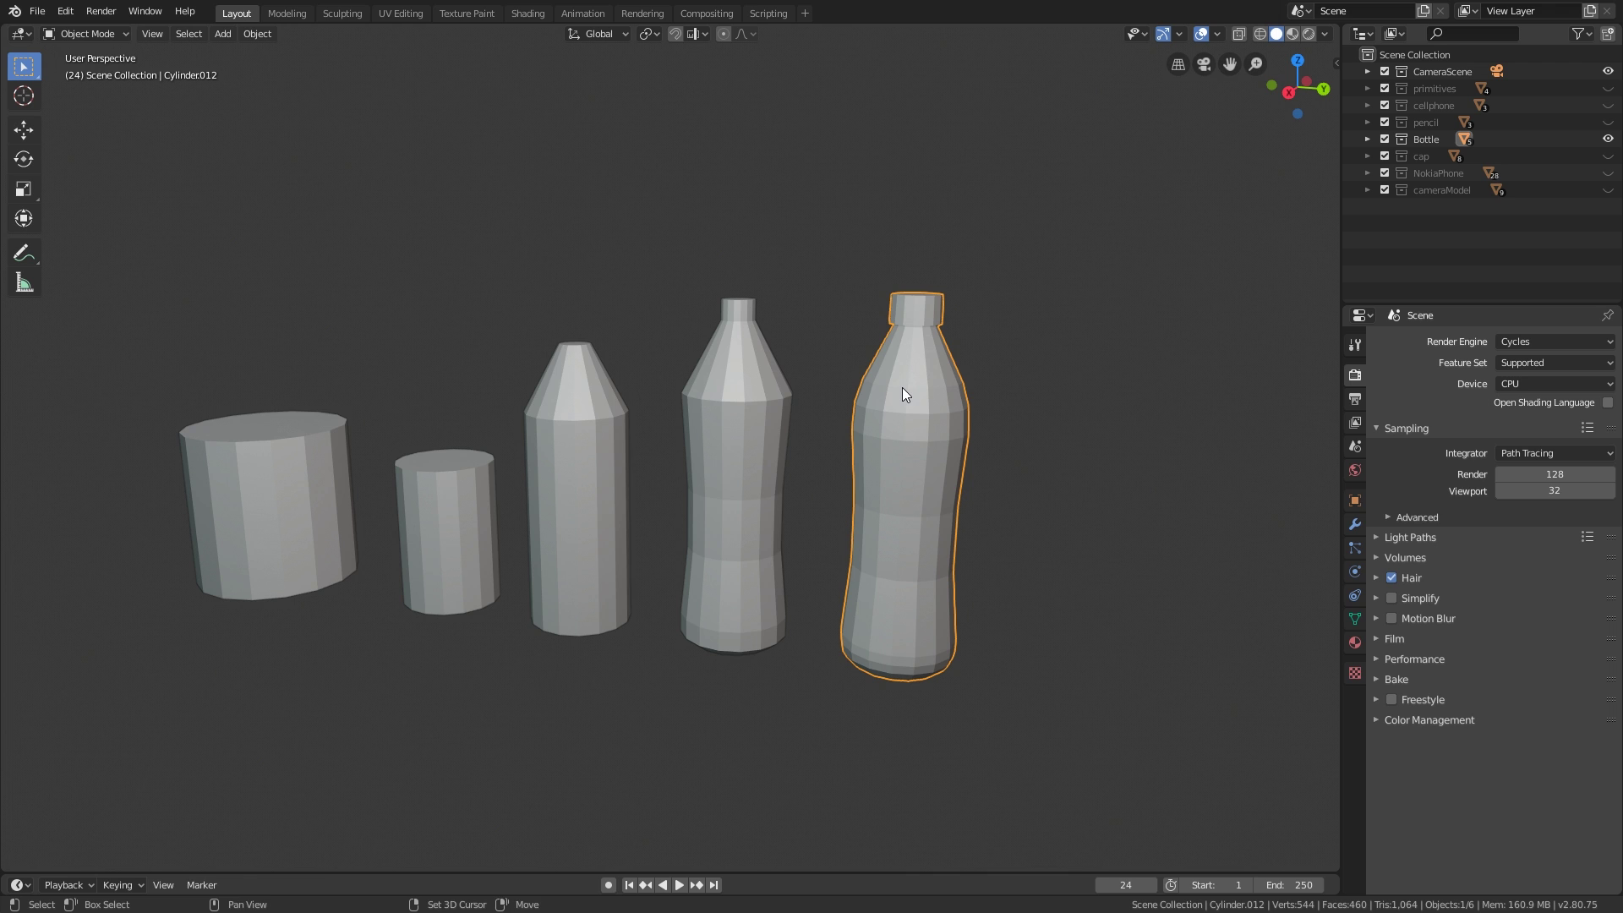
shift+middle_drag(902, 394, 943, 392)
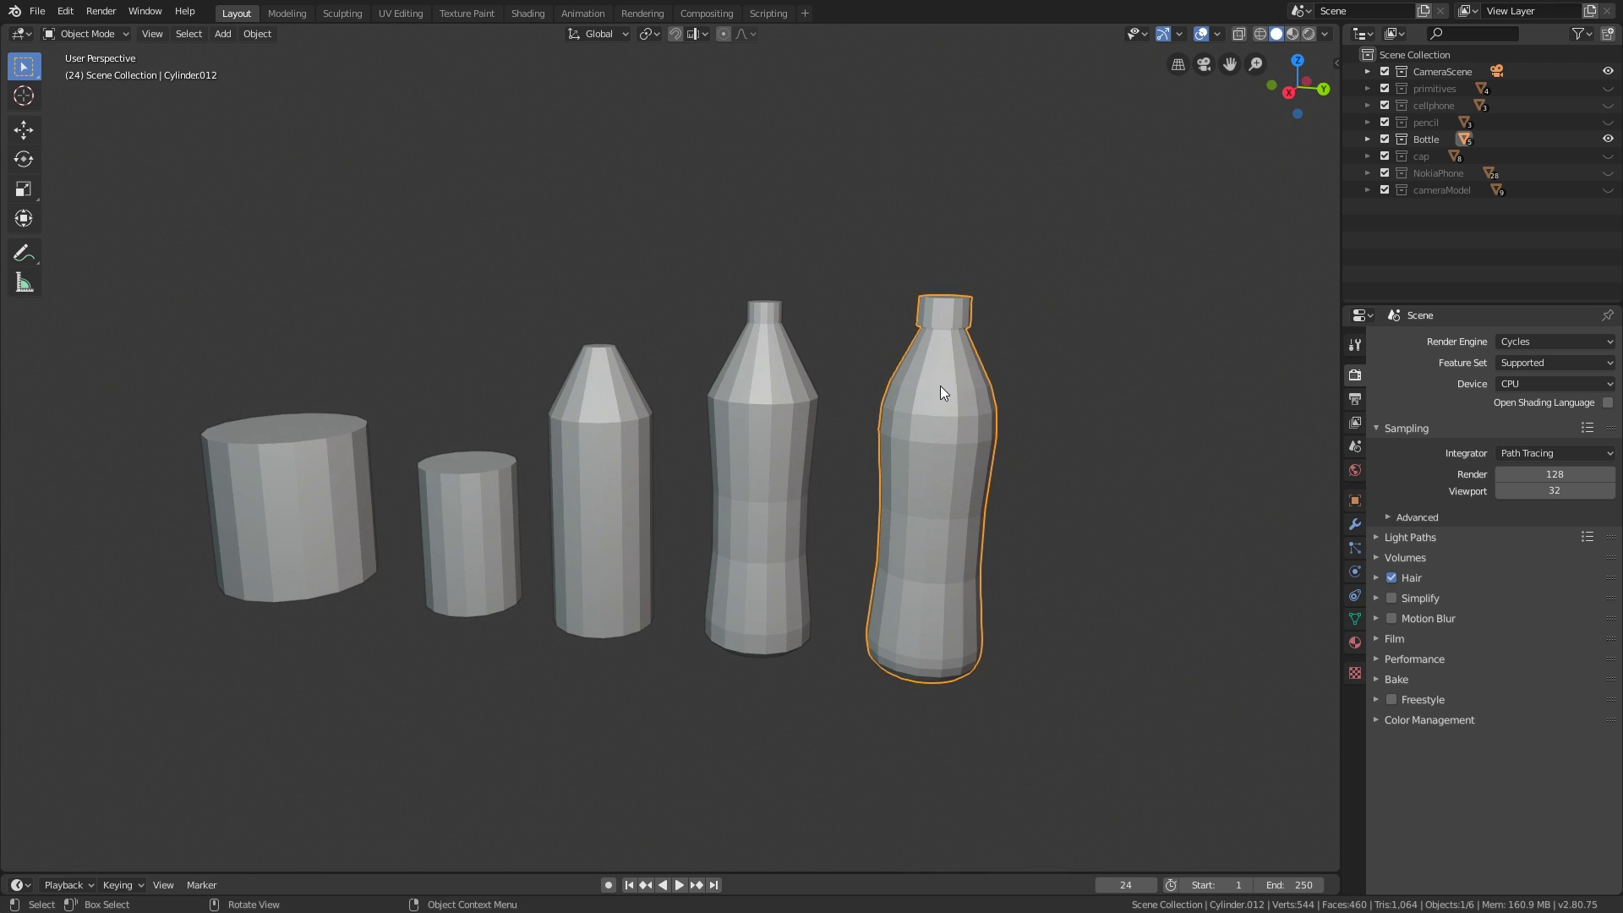
Step: Hide the Bottle collection and show the cap collection in its place
click(1609, 139)
click(1608, 156)
scroll(743, 440, up, 2)
shift+middle_drag(743, 440, 823, 453)
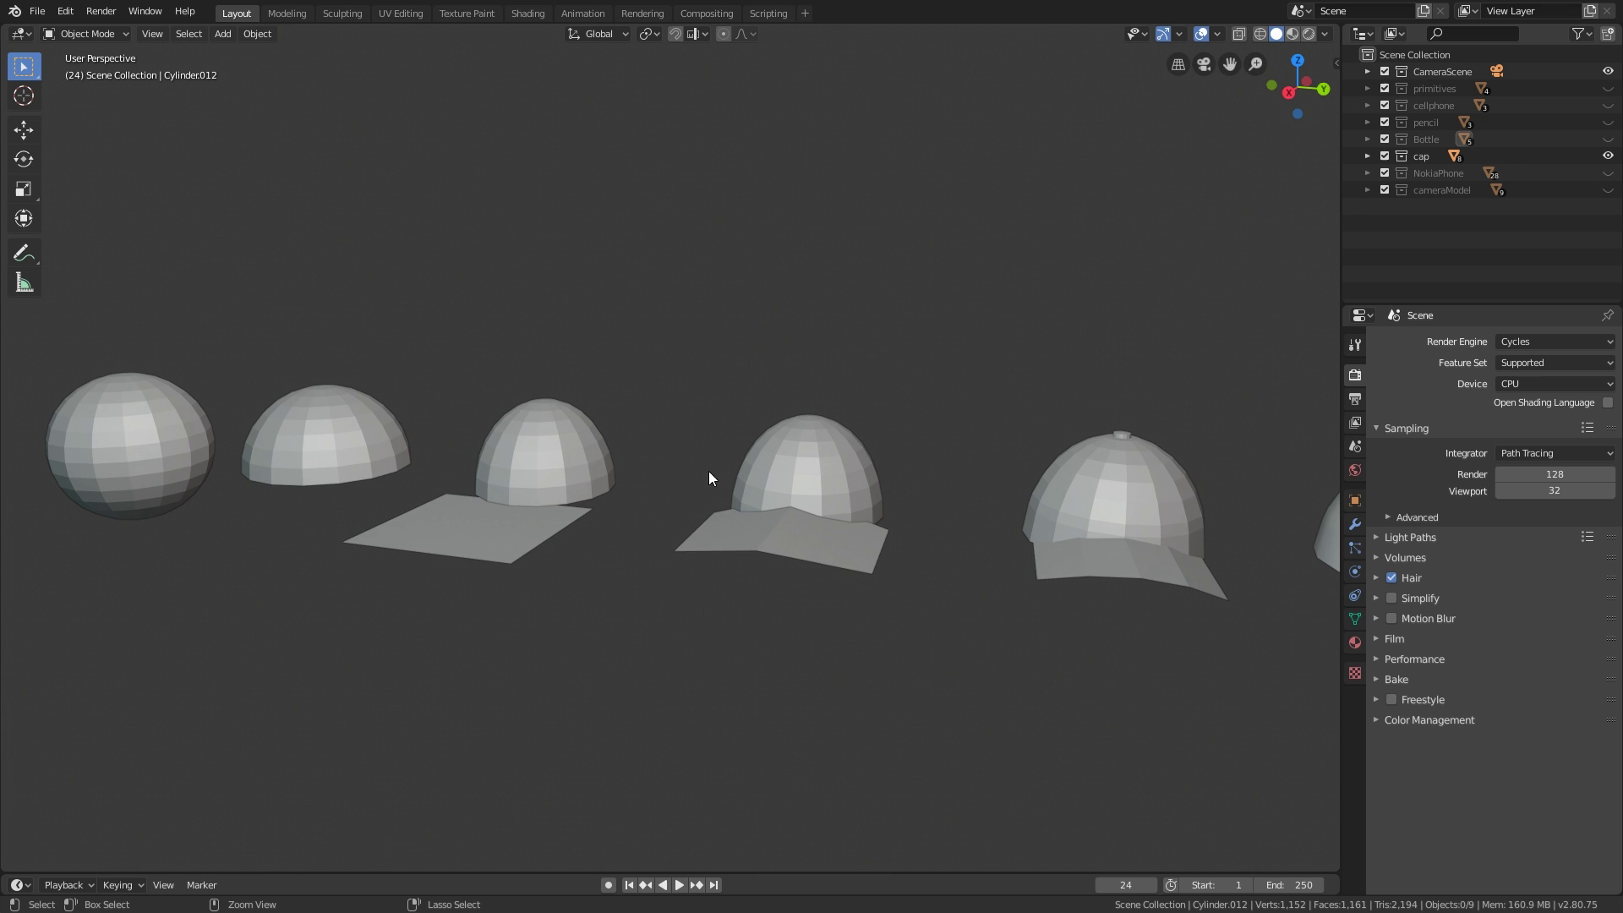
Step: Inspect the first cap stages: the full sphere, the half sphere and the dome with a flat plane as brim
middle_drag(591, 464, 708, 559)
scroll(746, 529, up, 3)
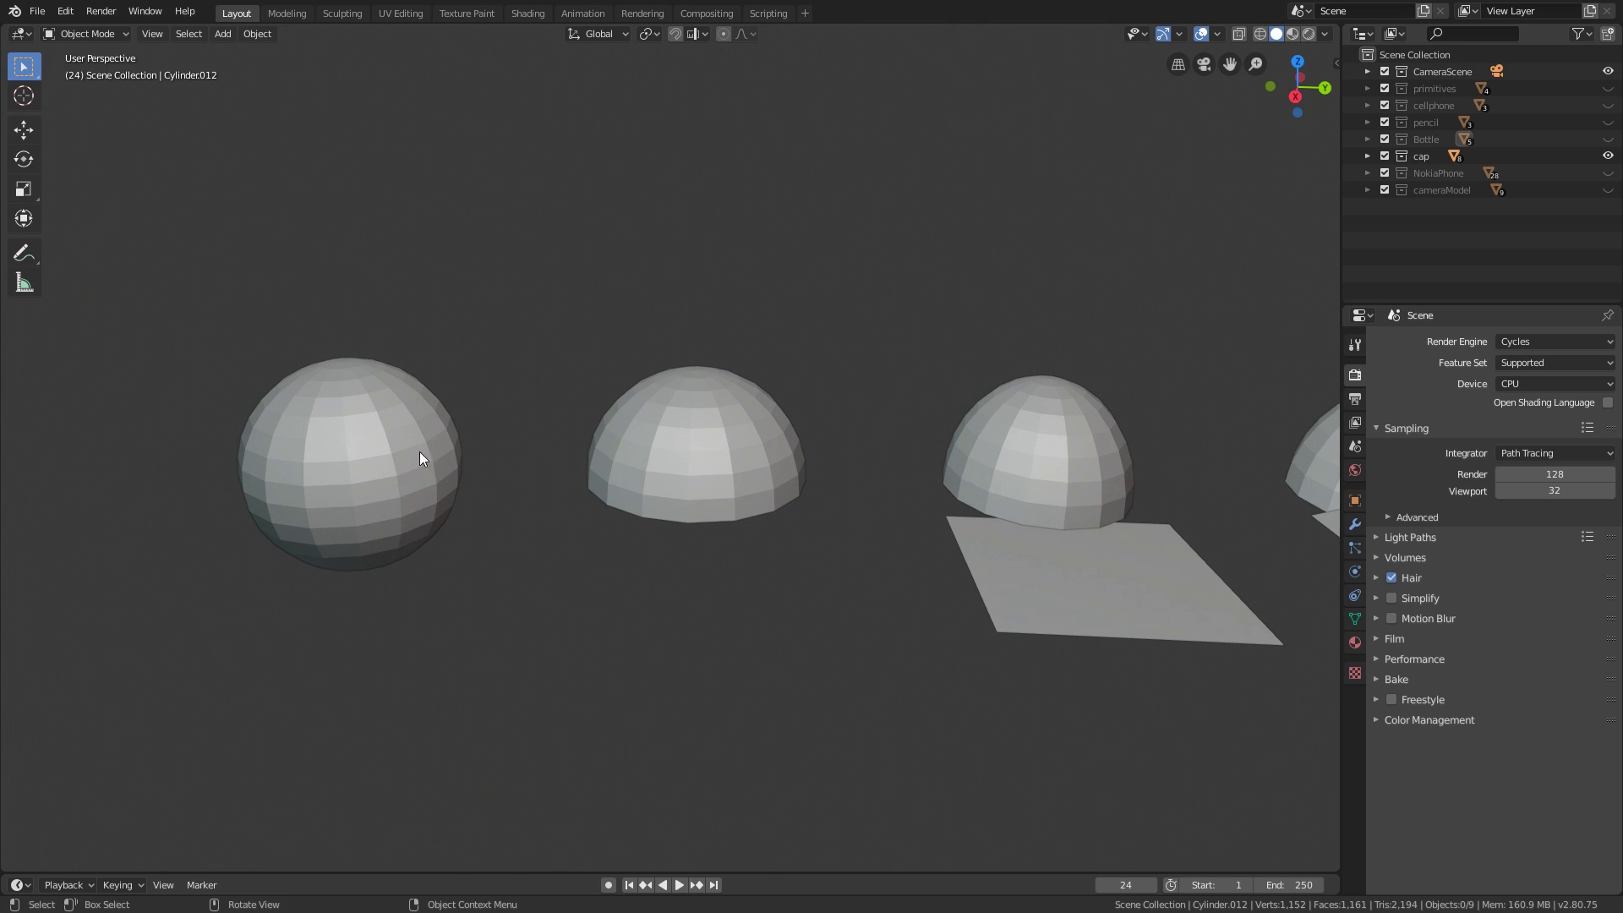
shift+middle_drag(506, 471, 627, 428)
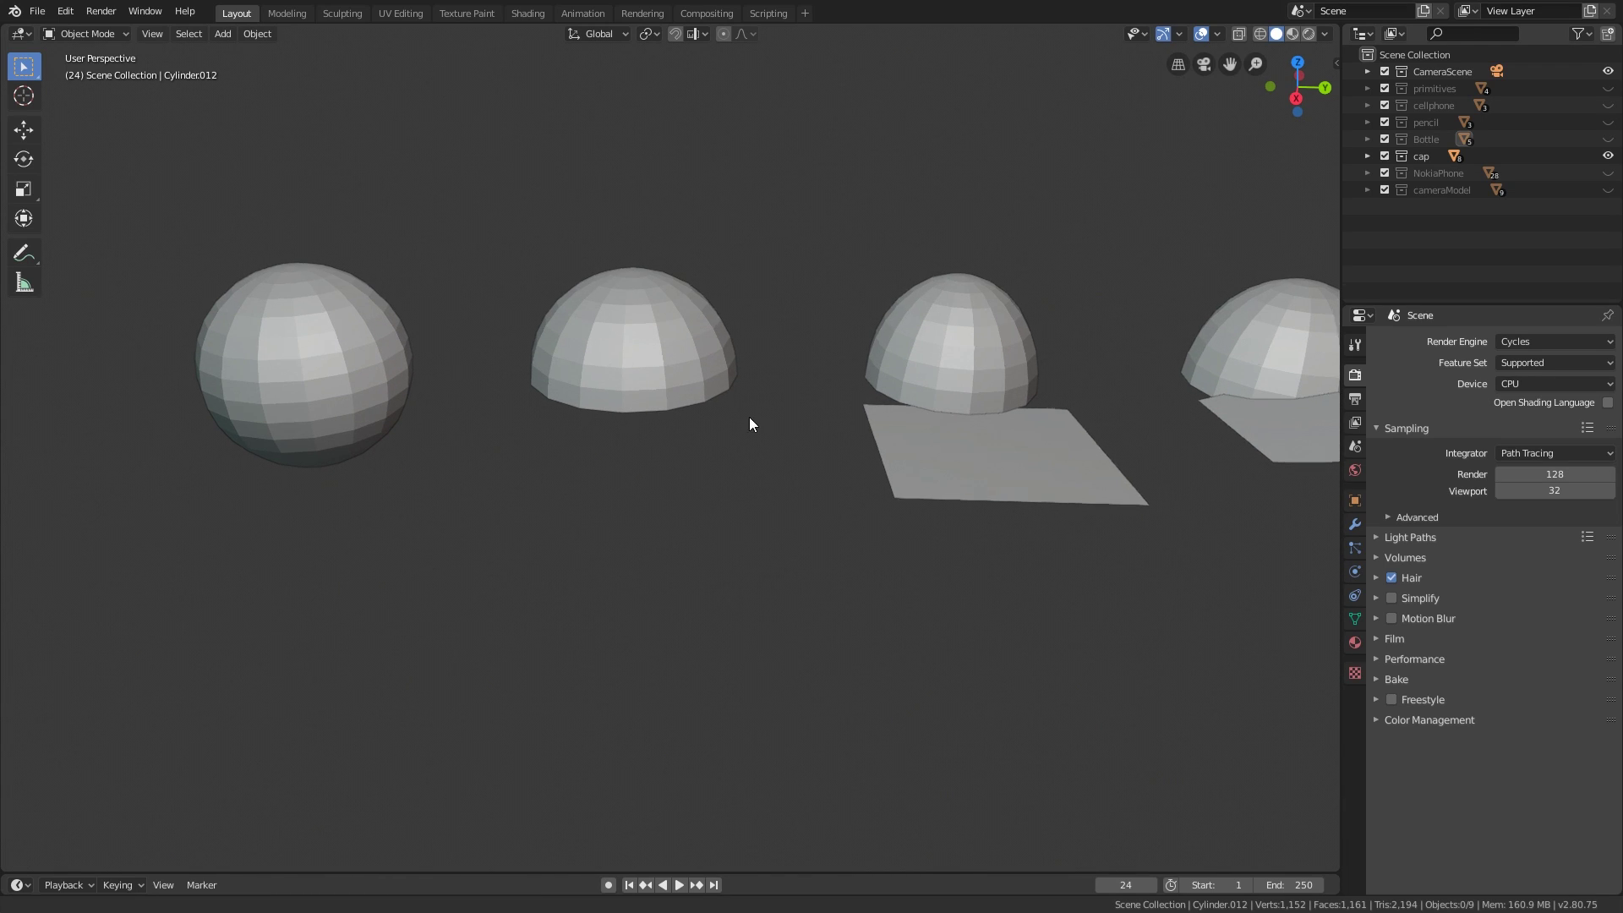
shift+middle_drag(749, 418, 672, 438)
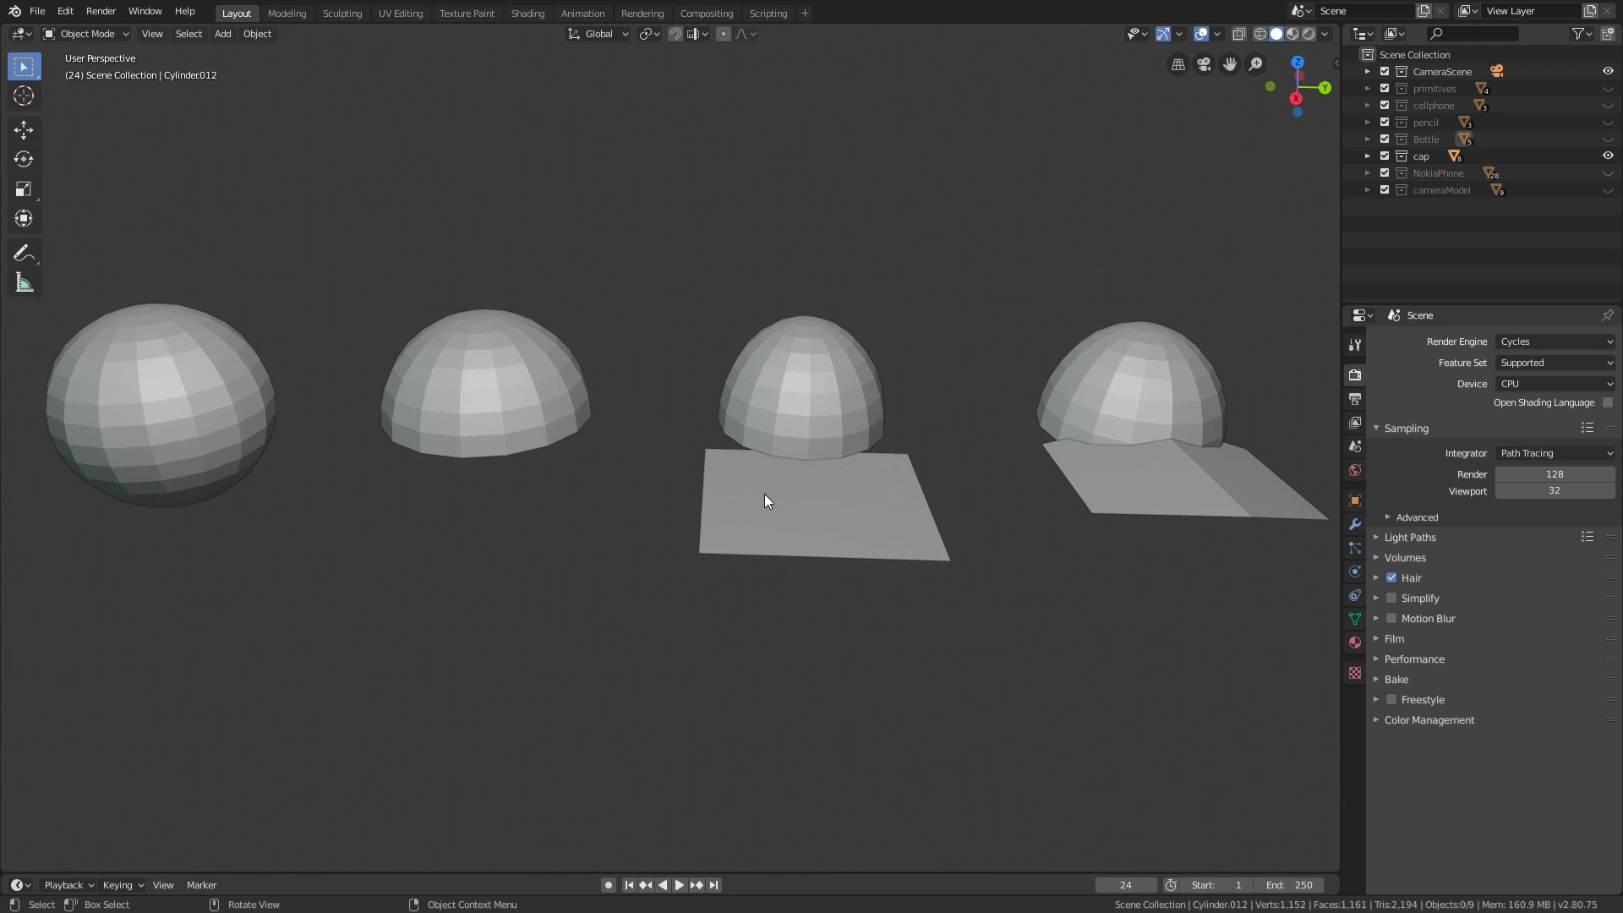
ctrl+scroll(764, 494, down, 5)
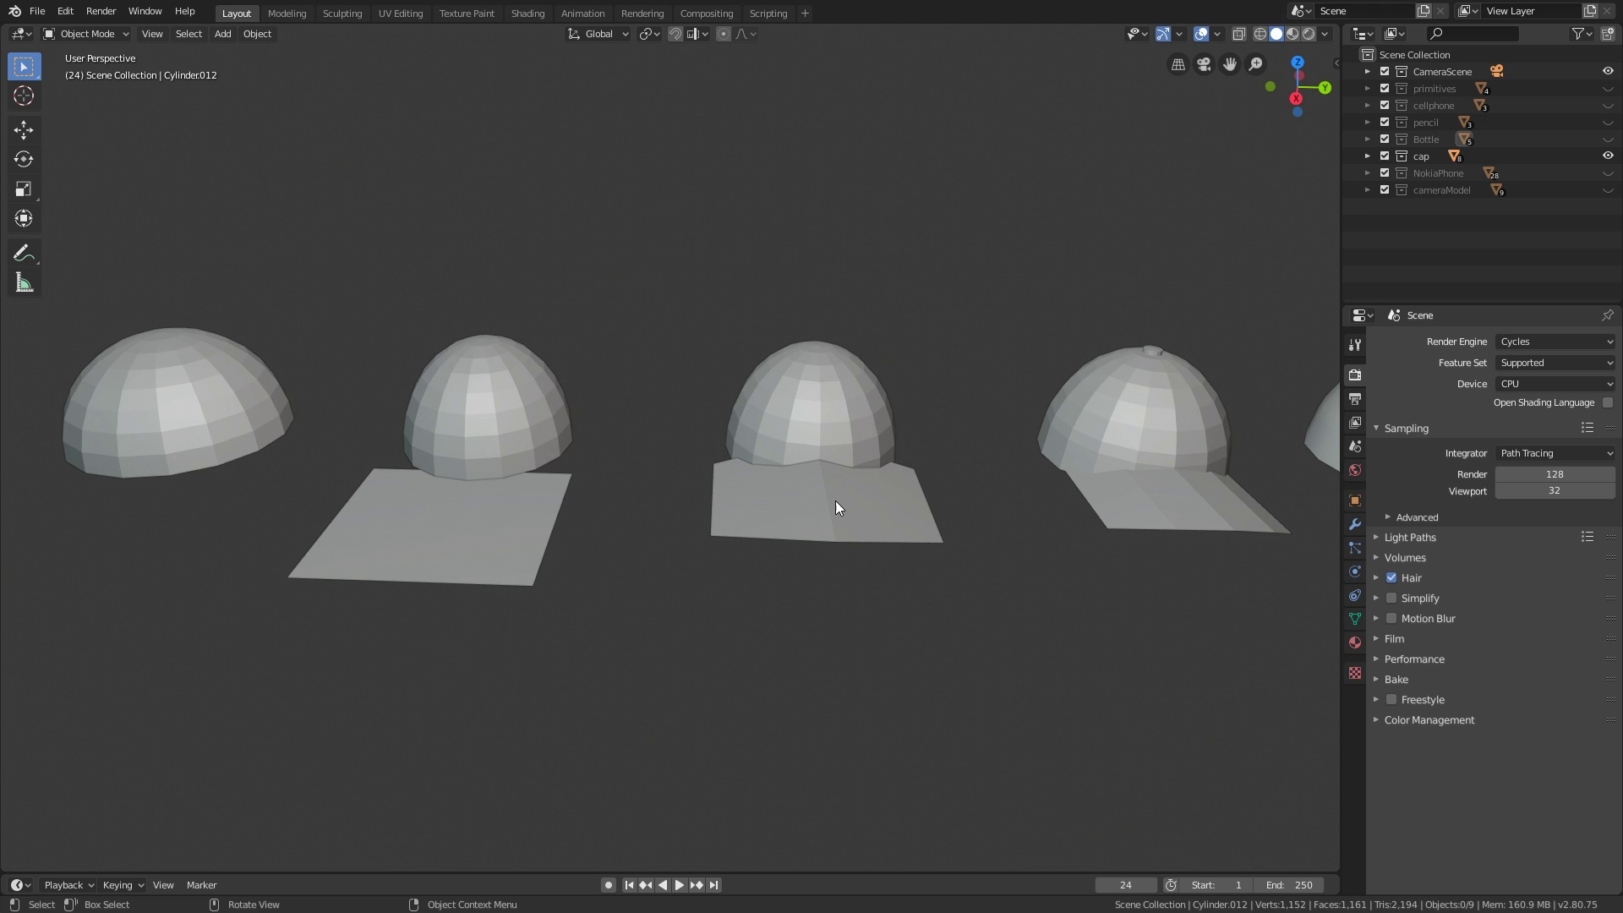
Step: Examine how the brim is bent, the top button is added and the dome is smoothed in the remaining cap stages
middle_drag(836, 503, 779, 482)
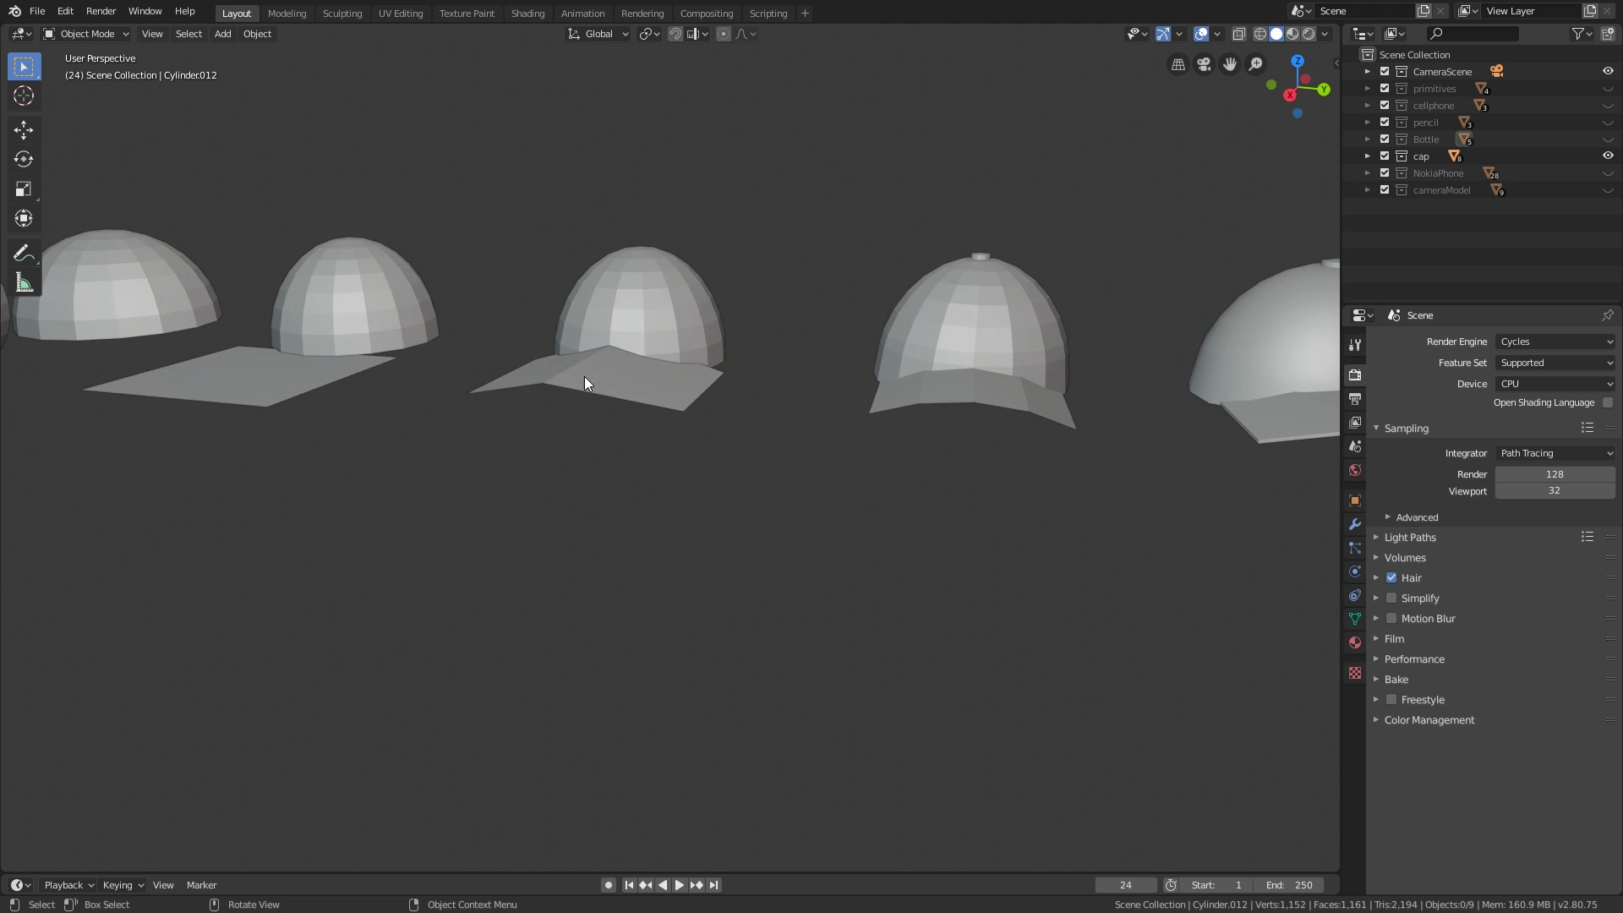
ctrl+scroll(634, 434, down, 3)
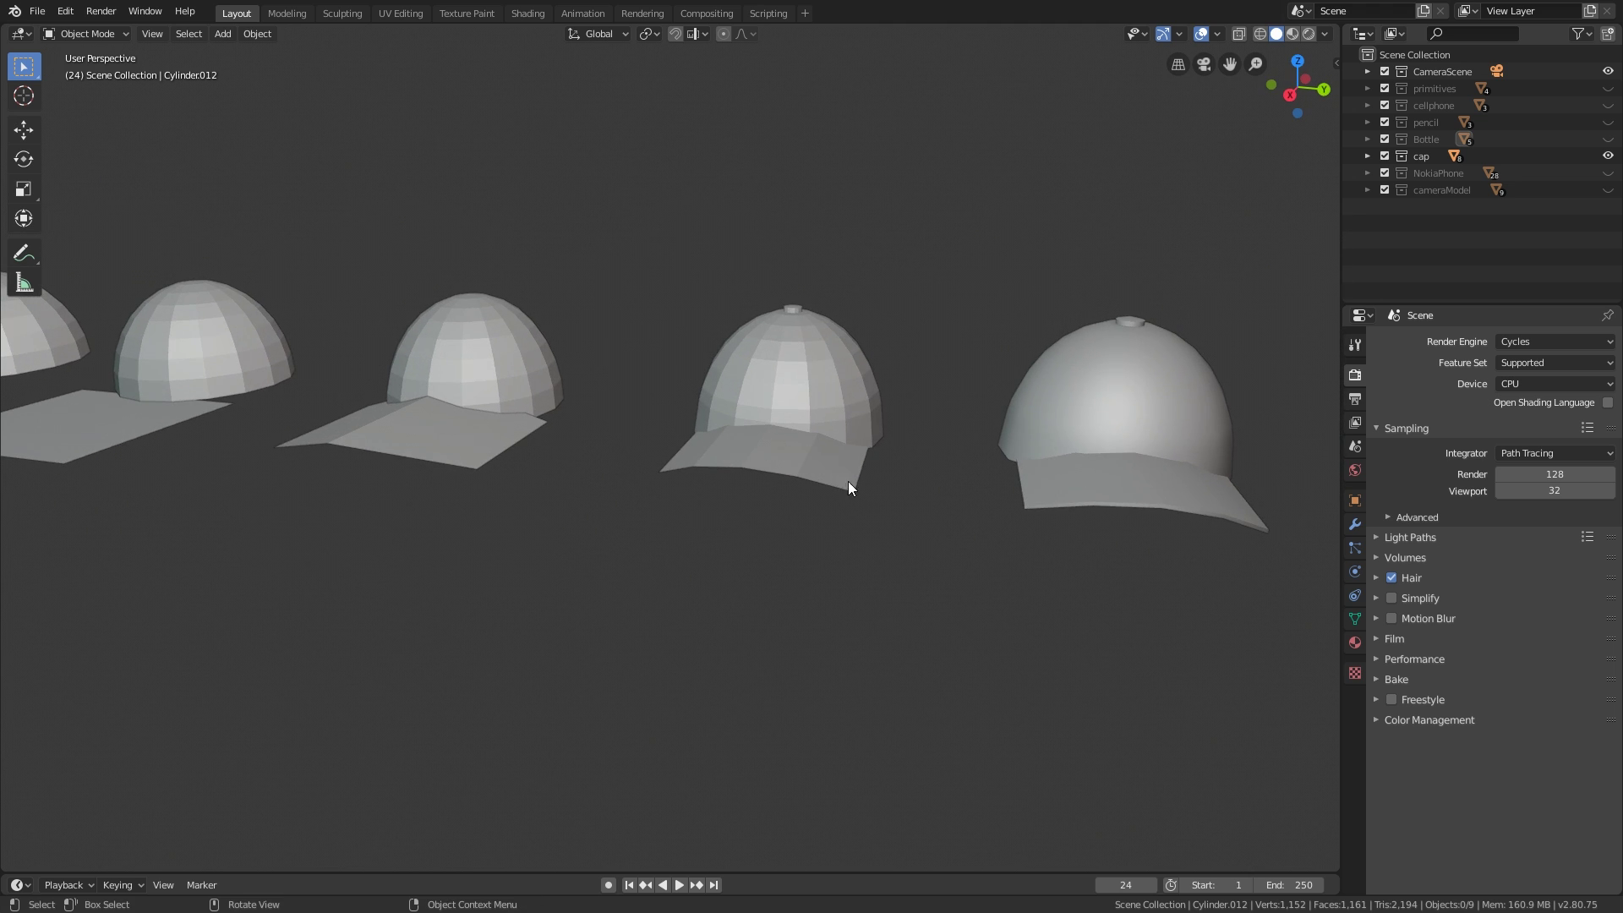
middle_drag(849, 482, 880, 387)
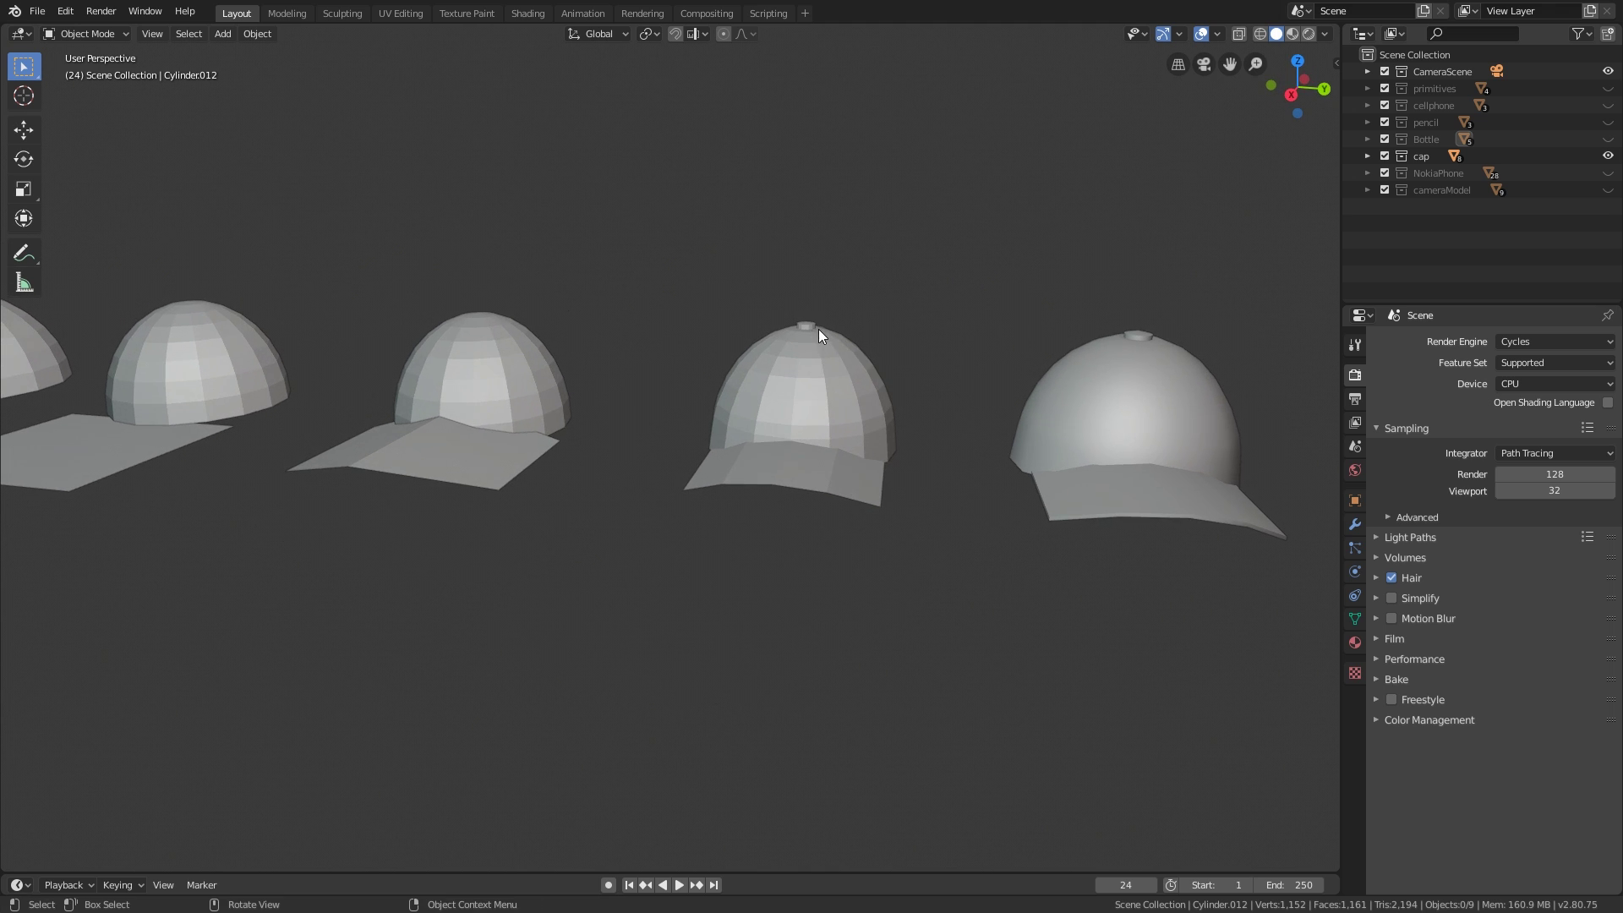
ctrl+scroll(879, 440, down, 3)
middle_drag(877, 481, 745, 500)
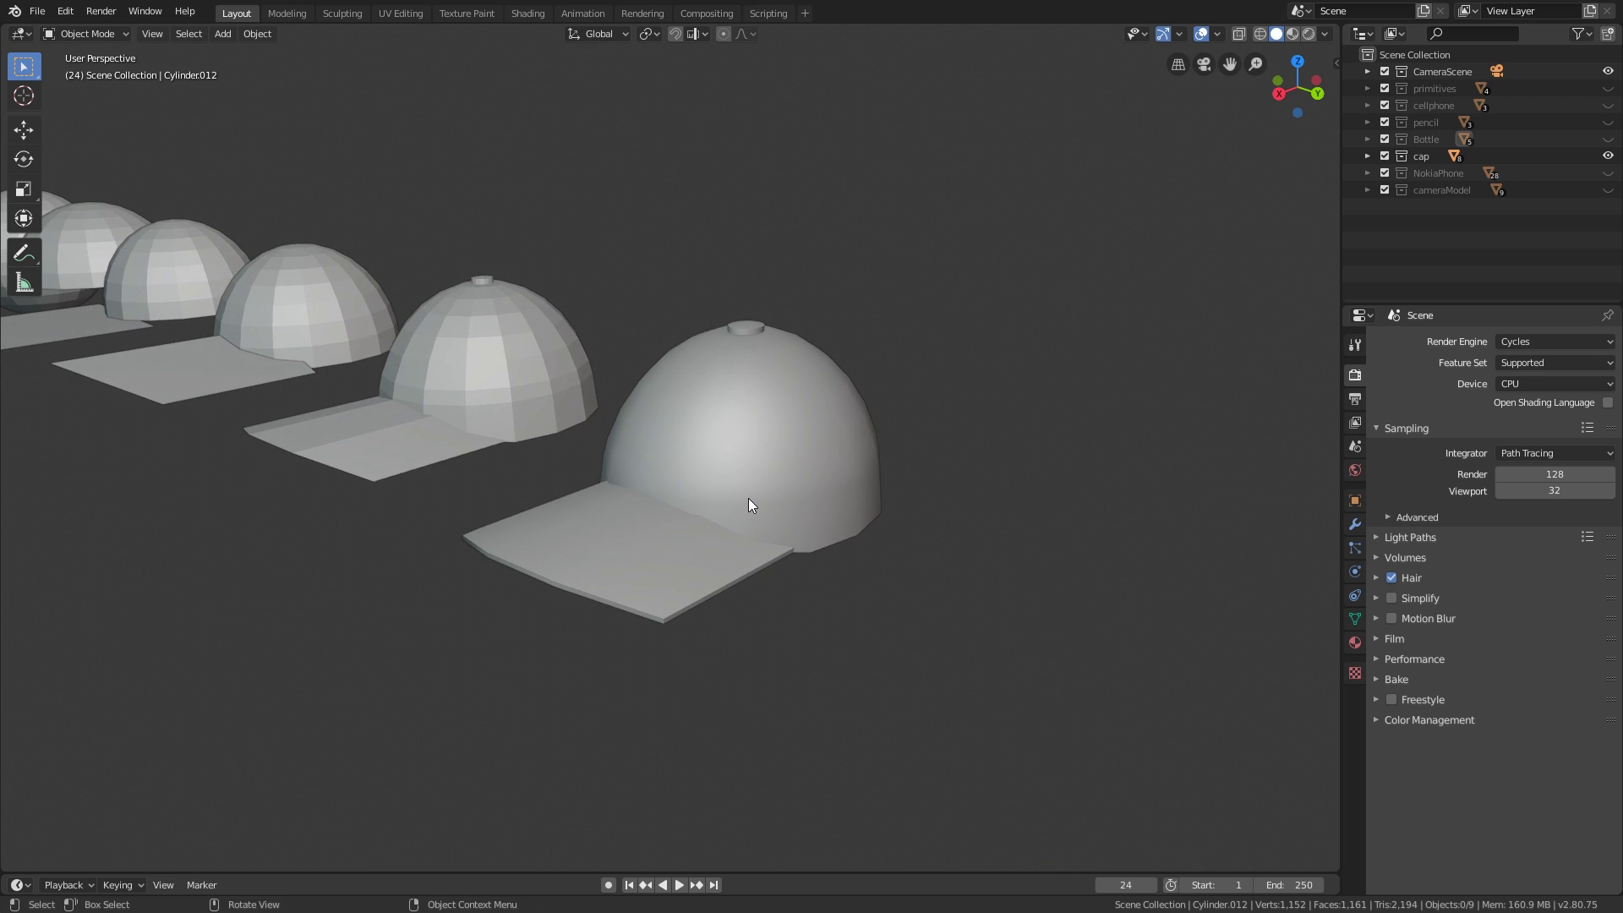
Step: View the finished smooth cap from several angles alongside the row of earlier stages
scroll(748, 504, down, 2)
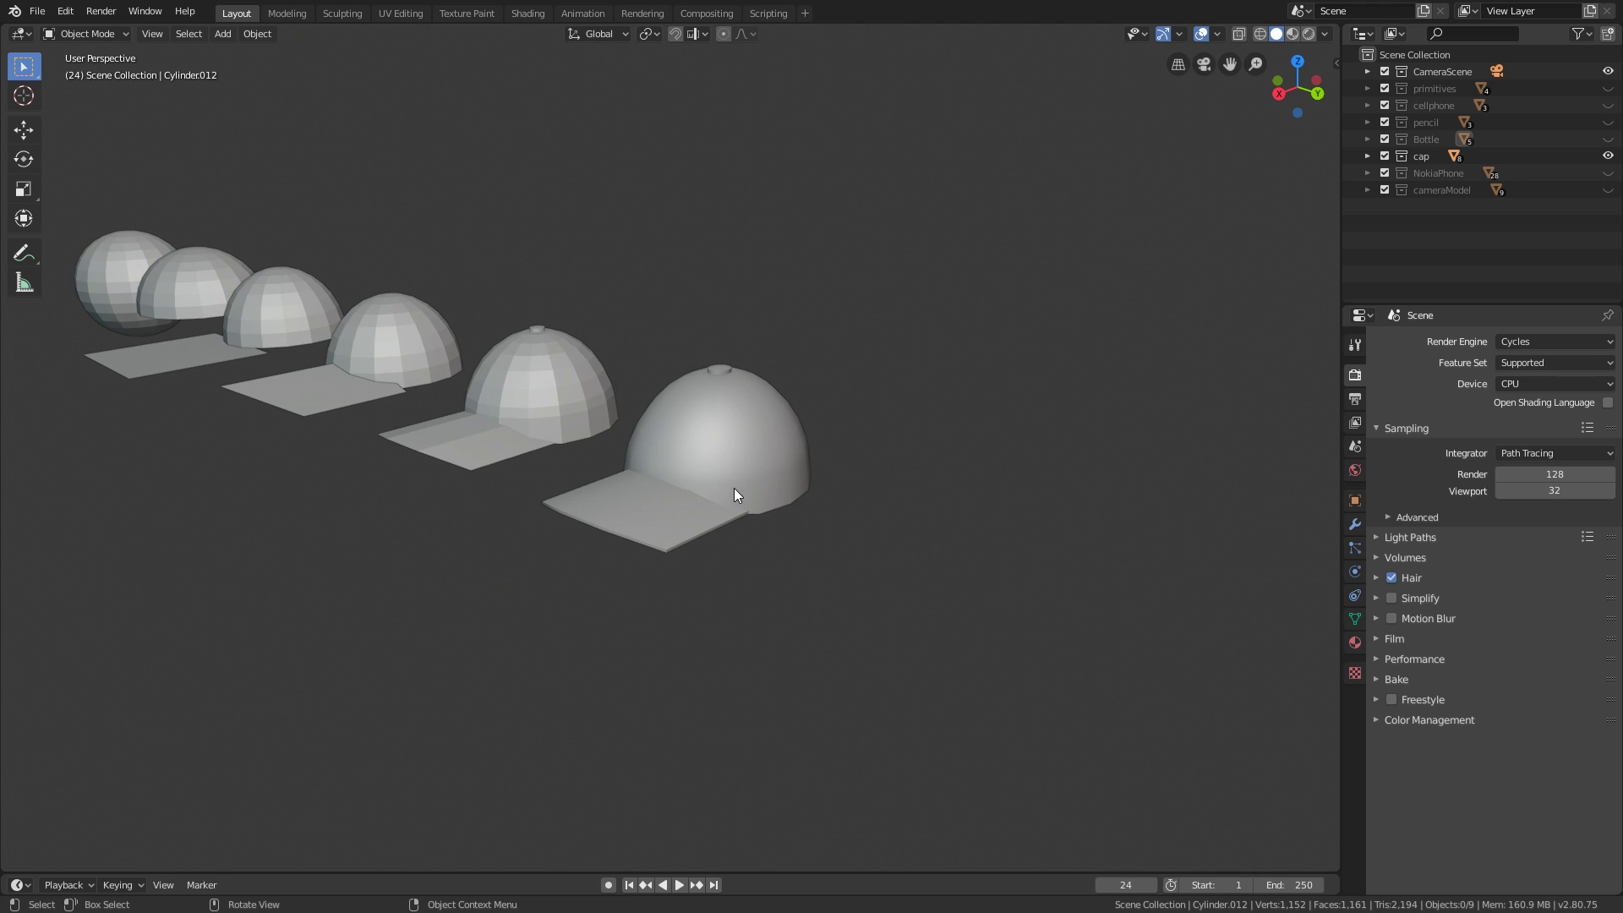
mouse_move(733, 489)
middle_down()
mouse_move(744, 478)
mouse_move(728, 491)
middle_up()
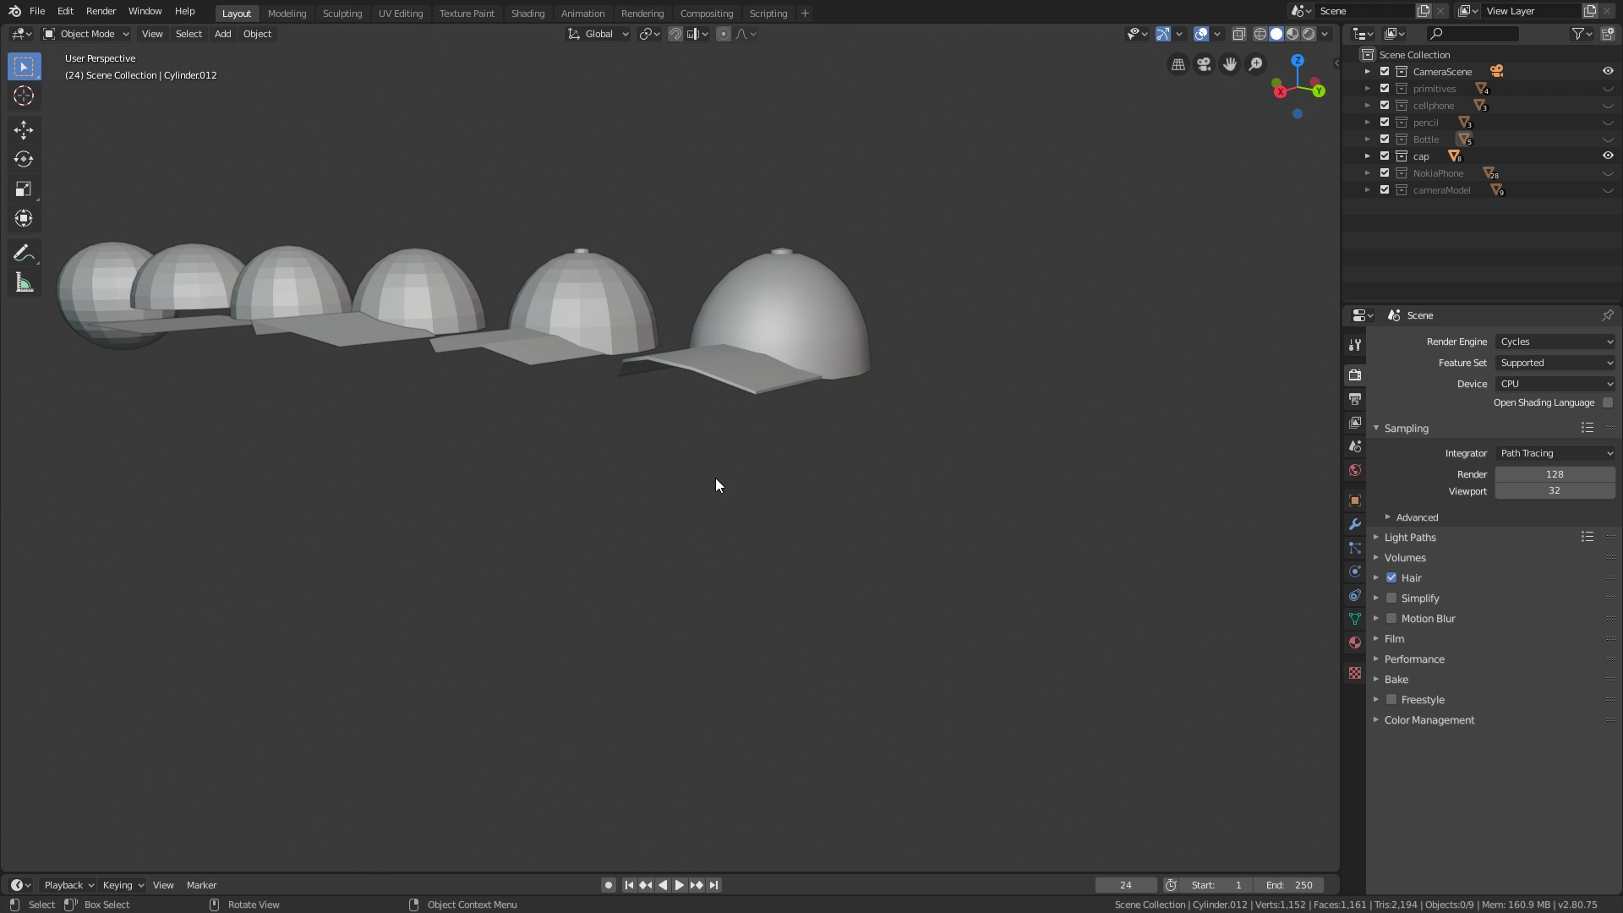
middle_drag(722, 474, 829, 455)
scroll(945, 412, up, 3)
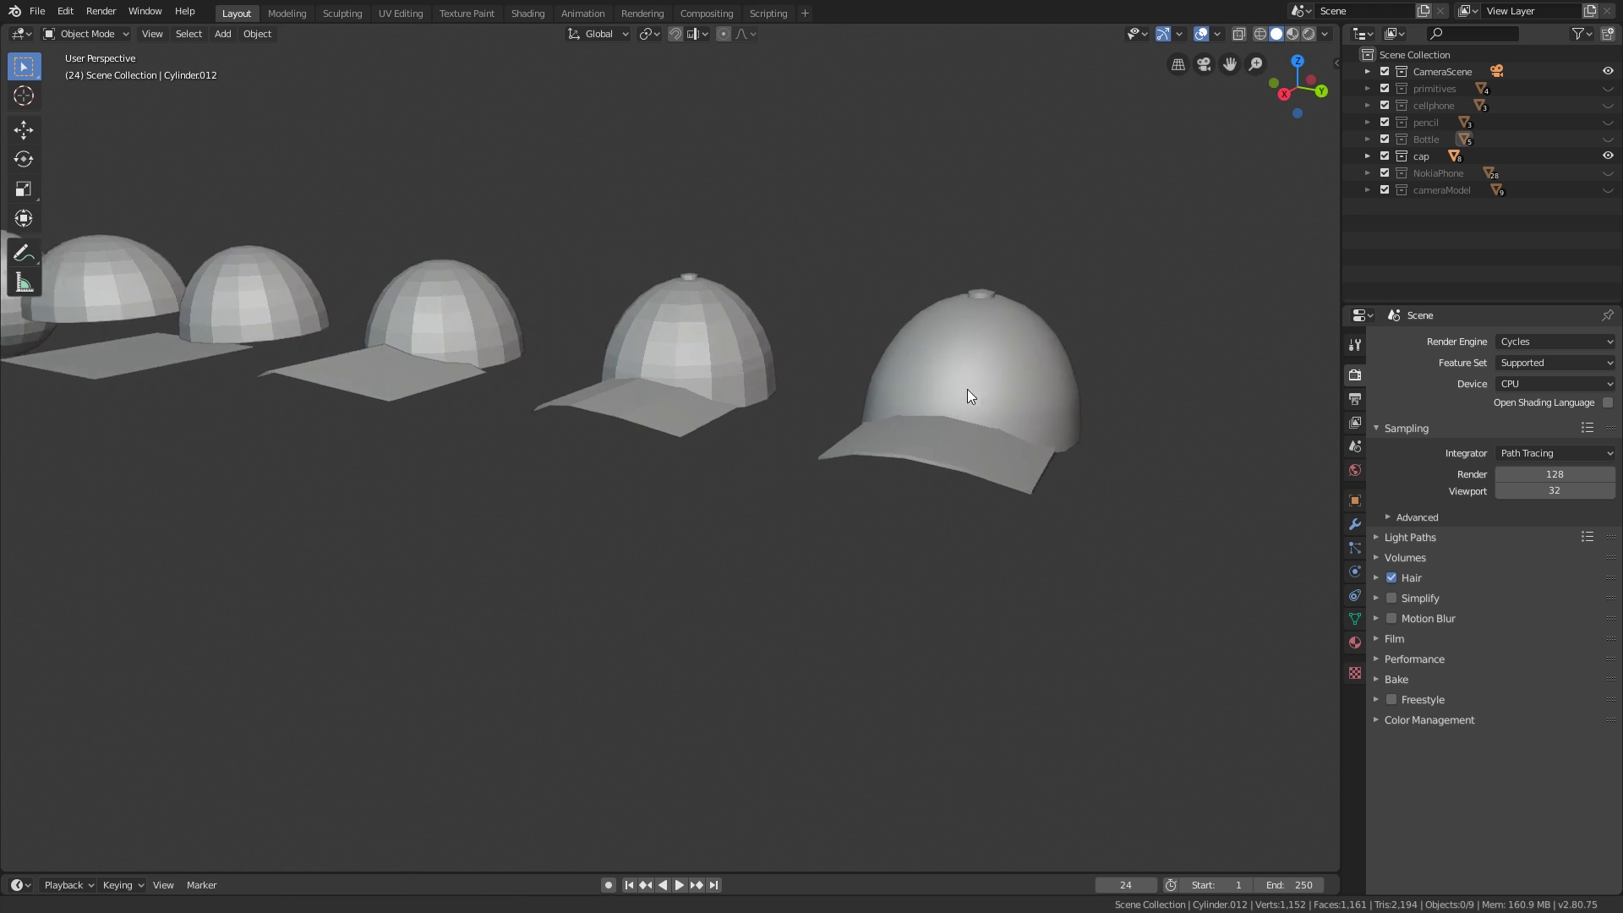
shift+middle_drag(967, 389, 852, 392)
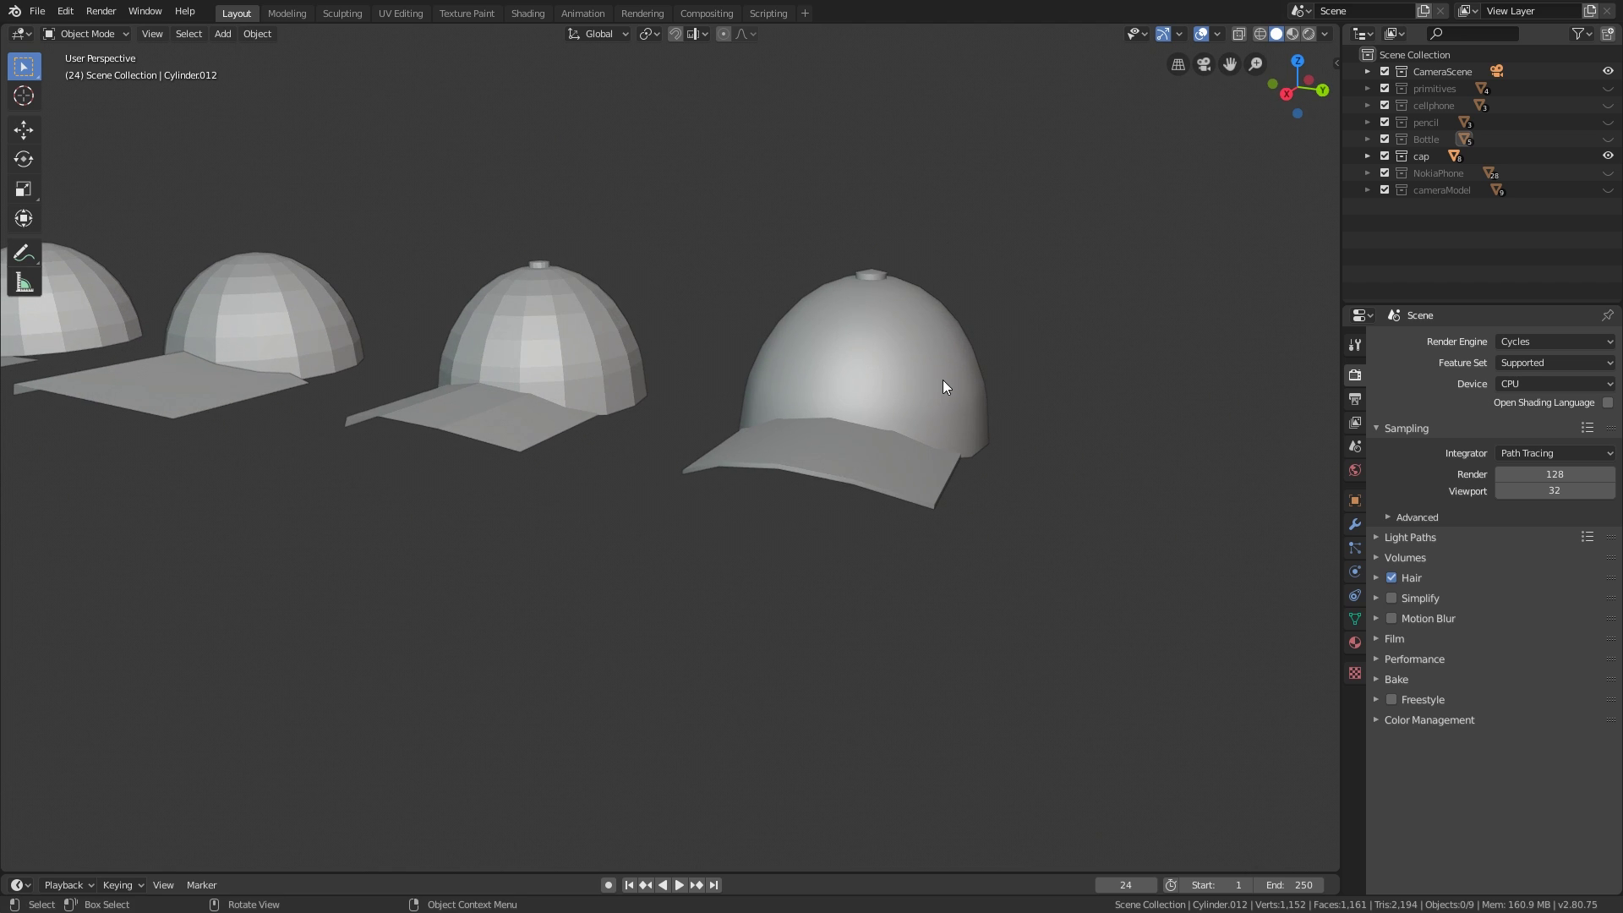
middle_drag(944, 381, 954, 392)
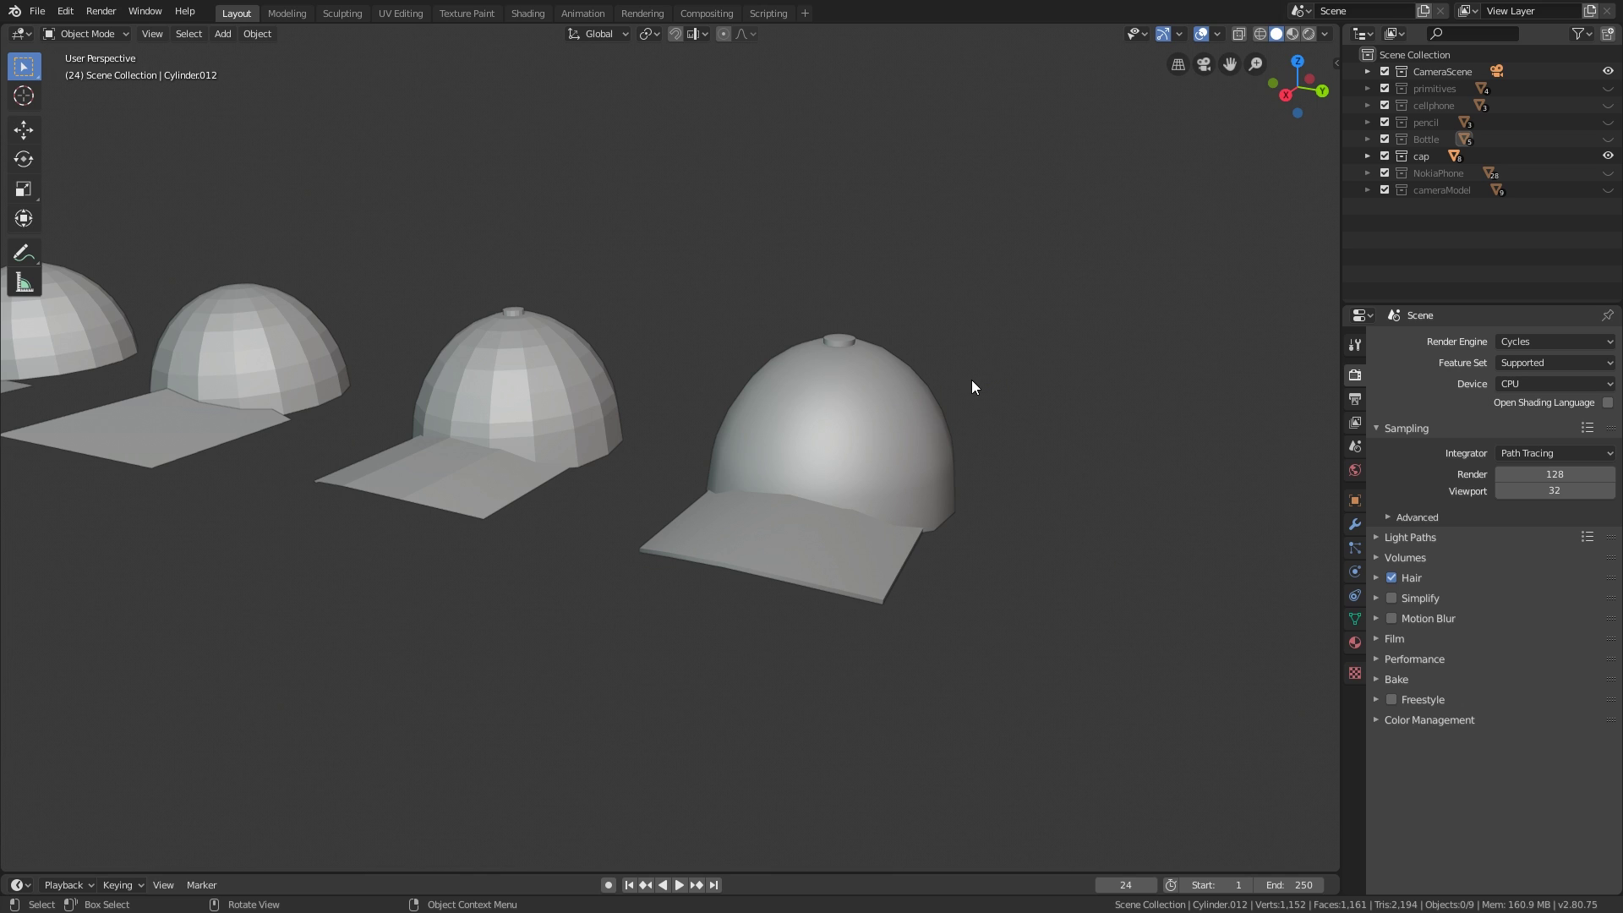
middle_drag(971, 378, 929, 388)
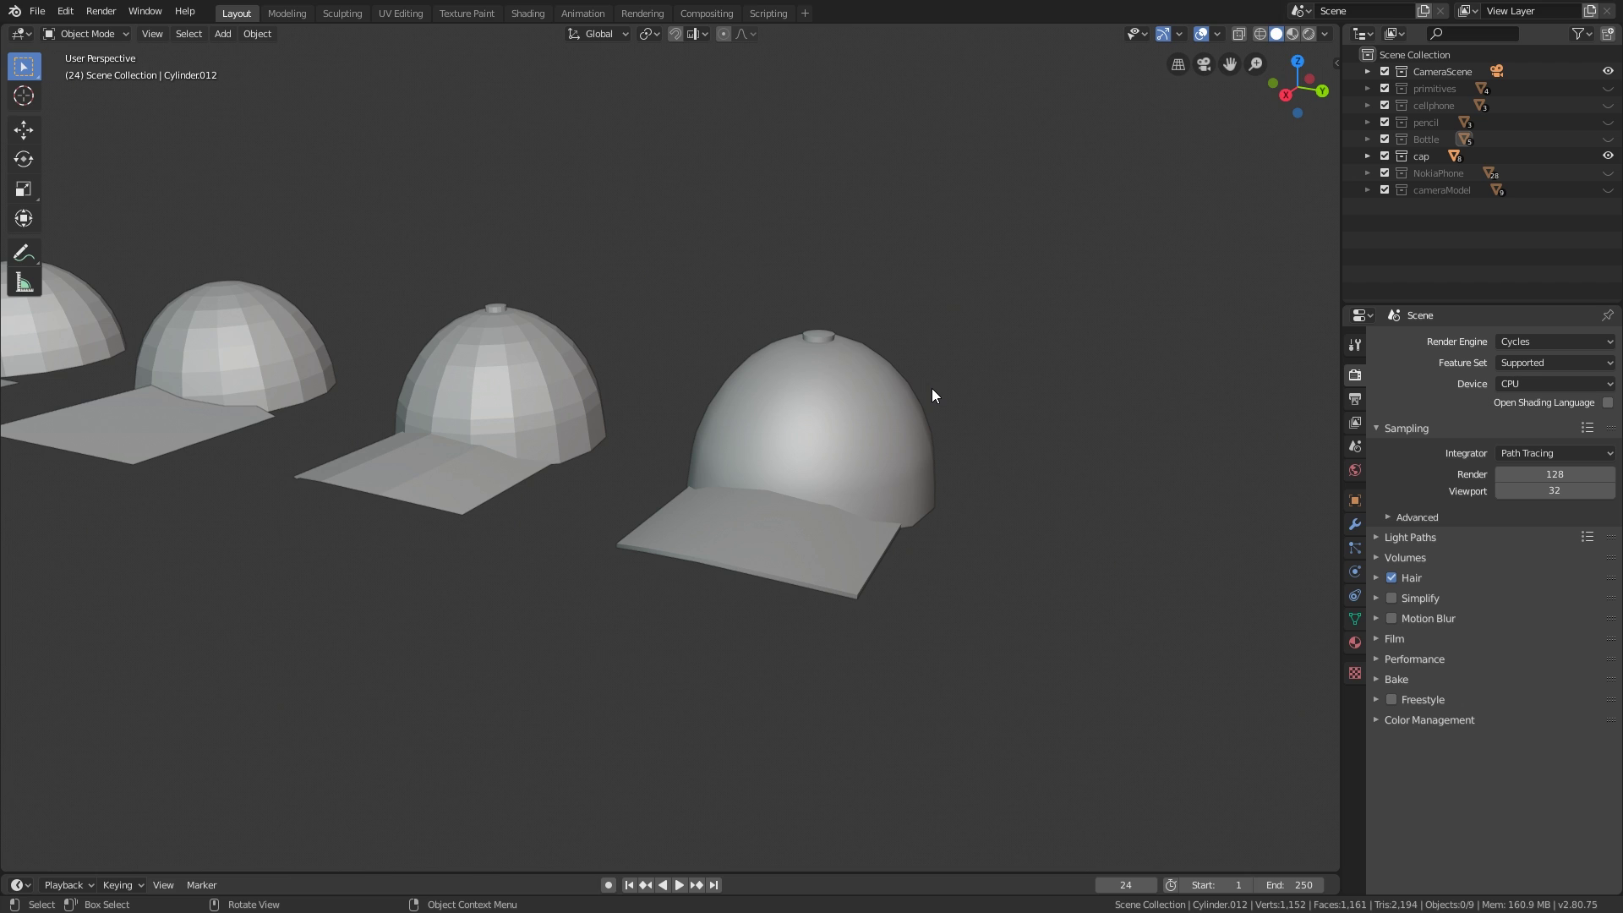
middle_drag(921, 425, 908, 420)
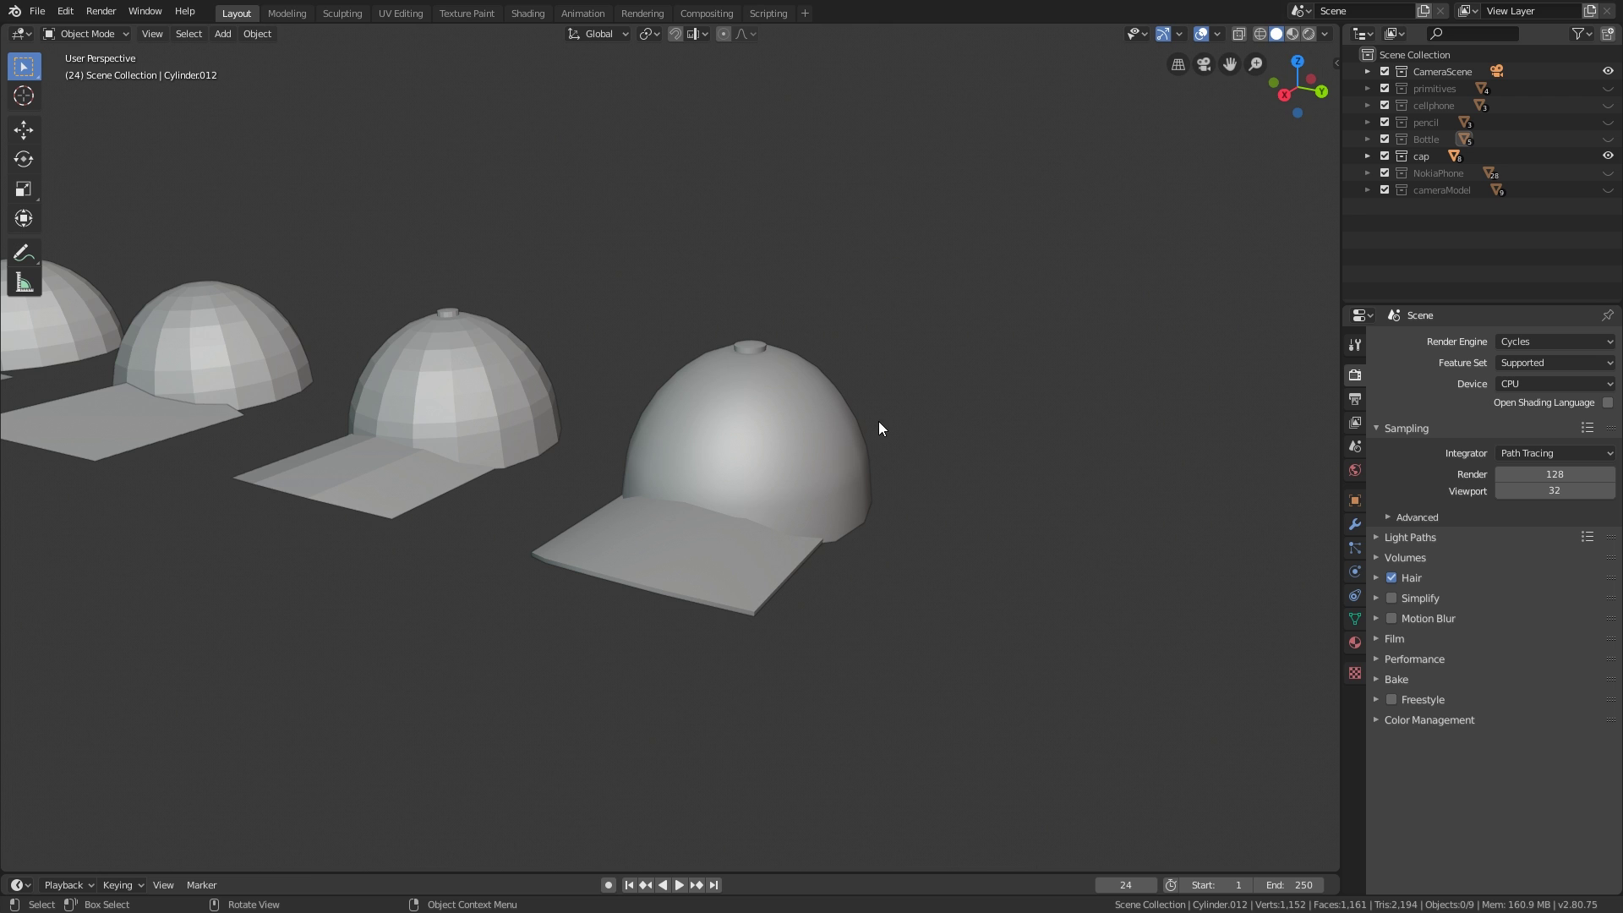
middle_drag(879, 428, 1052, 386)
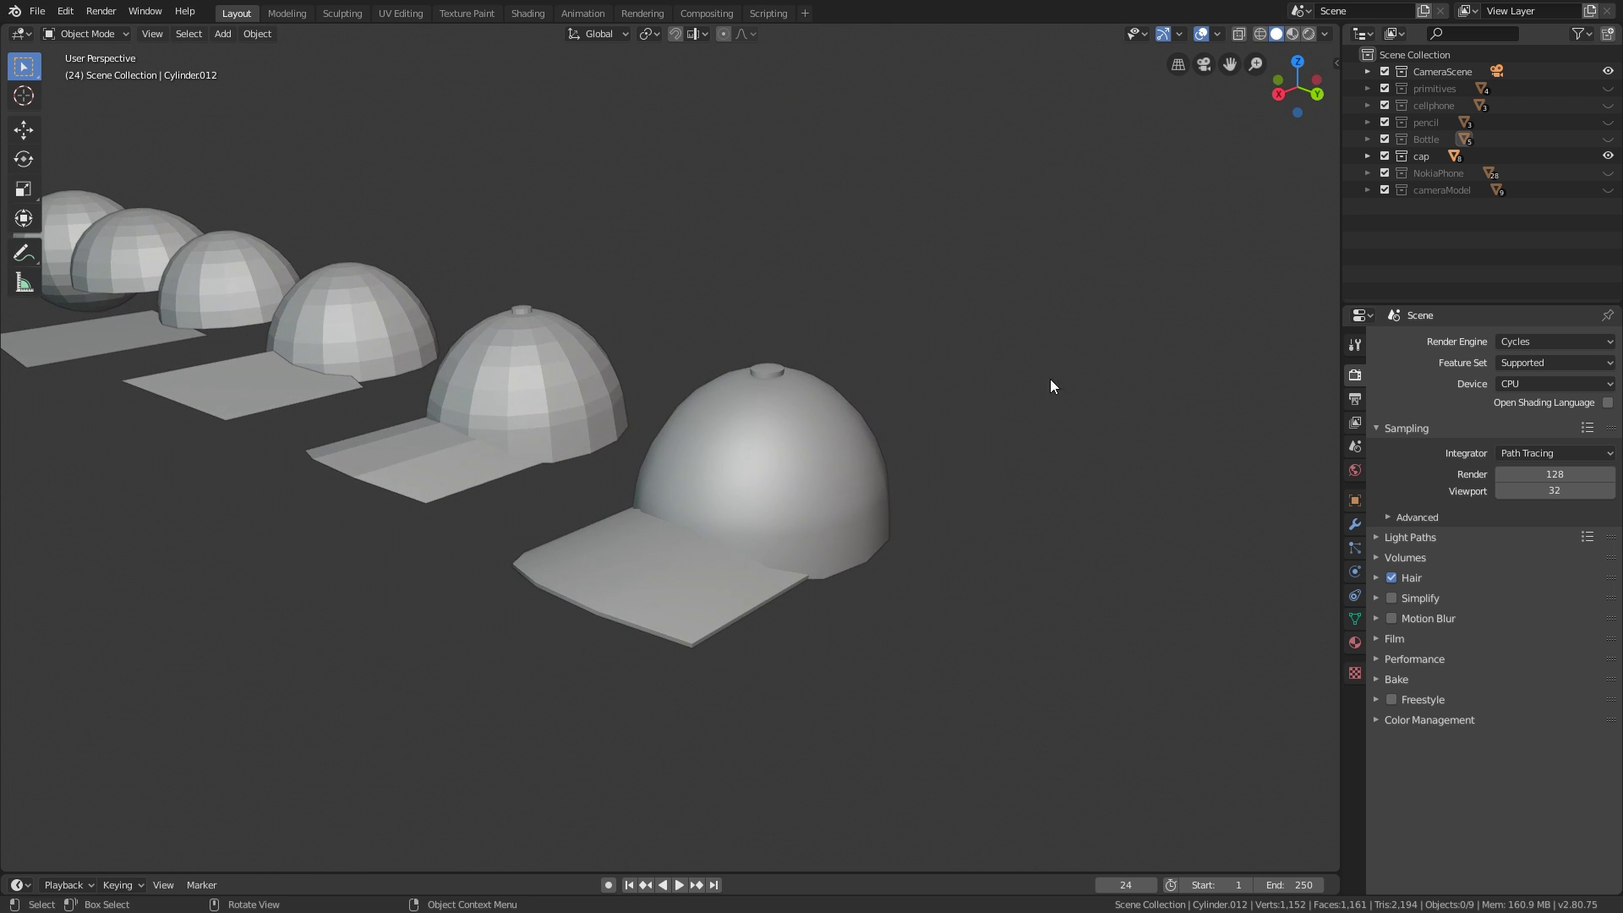
Step: Hide the cap collection and show the NokiaPhone collection with its row of modelling stages
click(1608, 155)
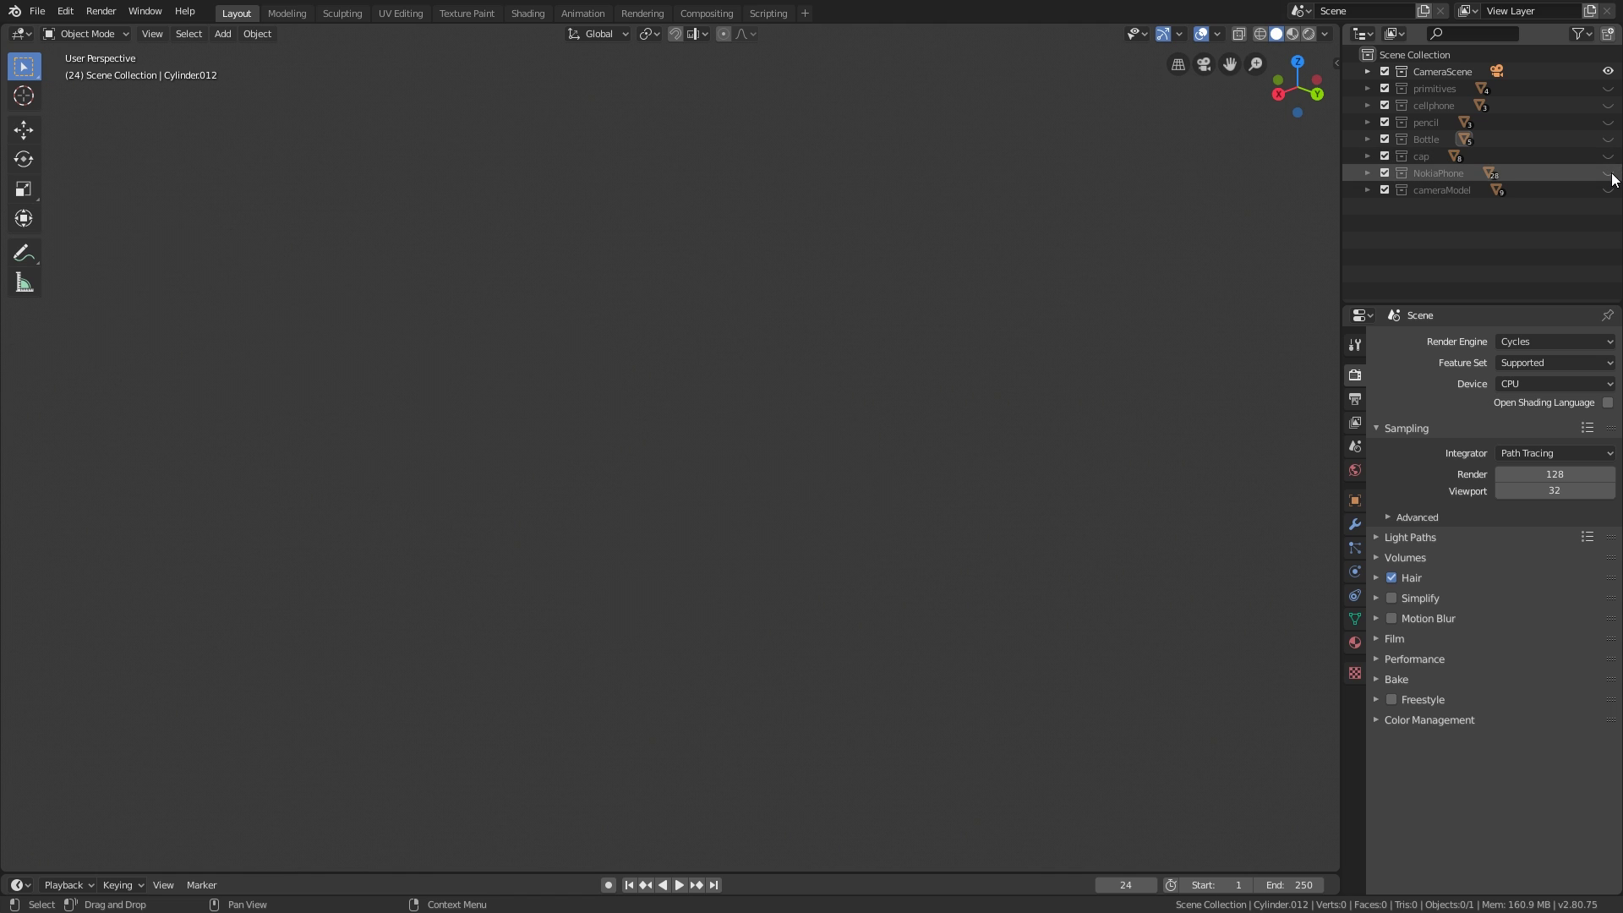
click(1608, 173)
middle_drag(725, 430, 598, 445)
ctrl+scroll(652, 459, up, 6)
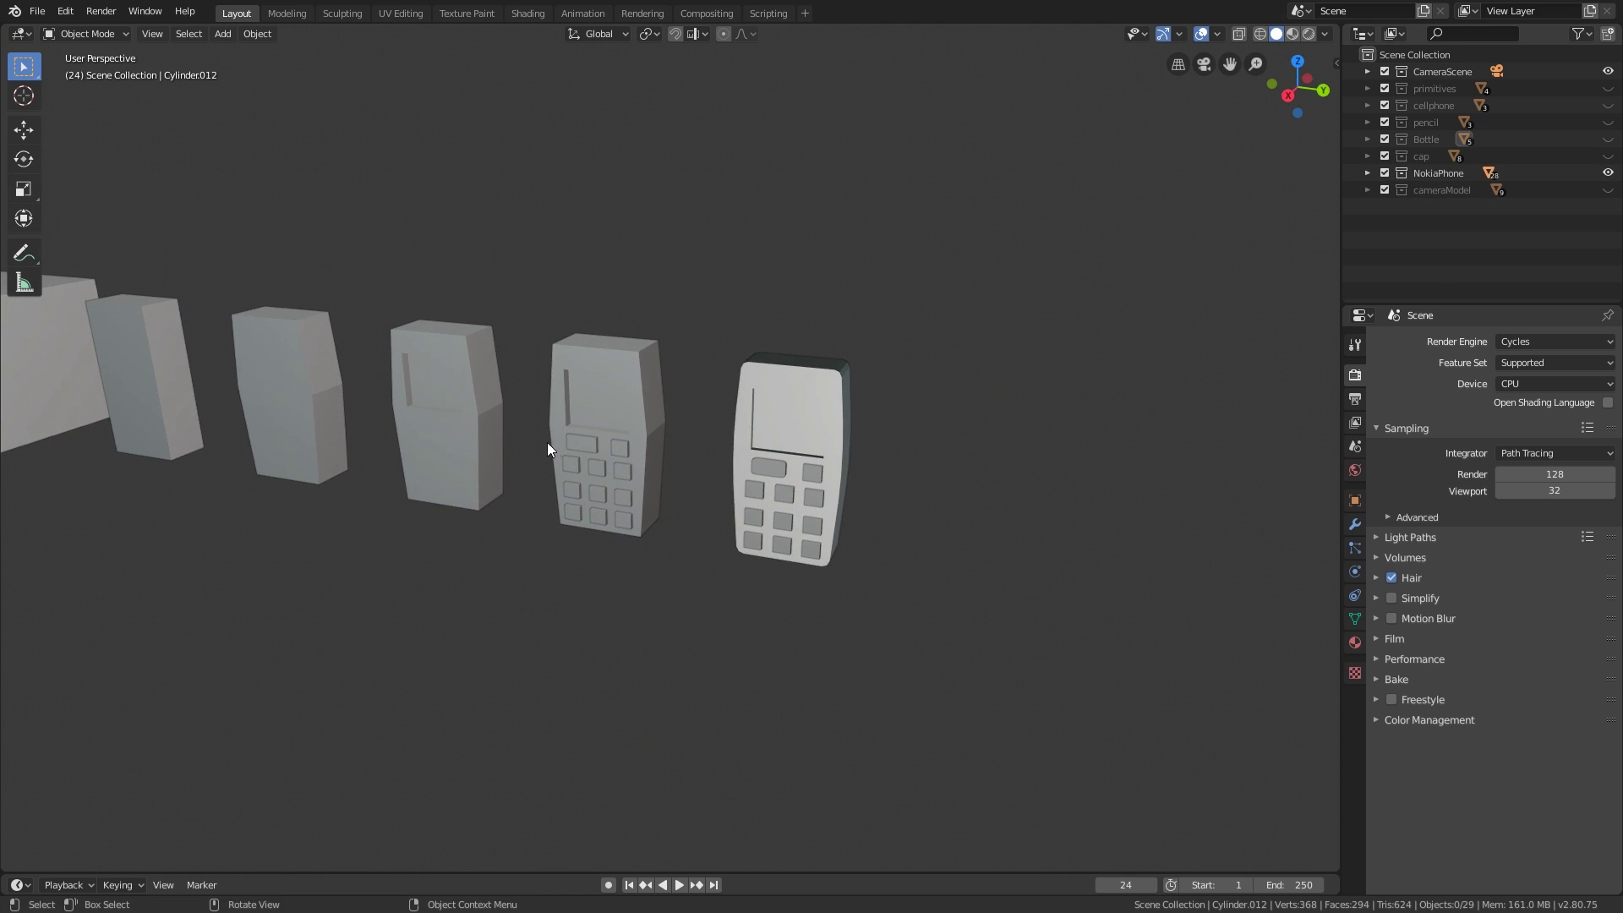
Step: Inspect the first Nokia phone stages: the cube, the flattened block, the tapered body and the body with a screen recess
shift+middle_drag(519, 439, 735, 458)
shift+middle_drag(656, 419, 607, 435)
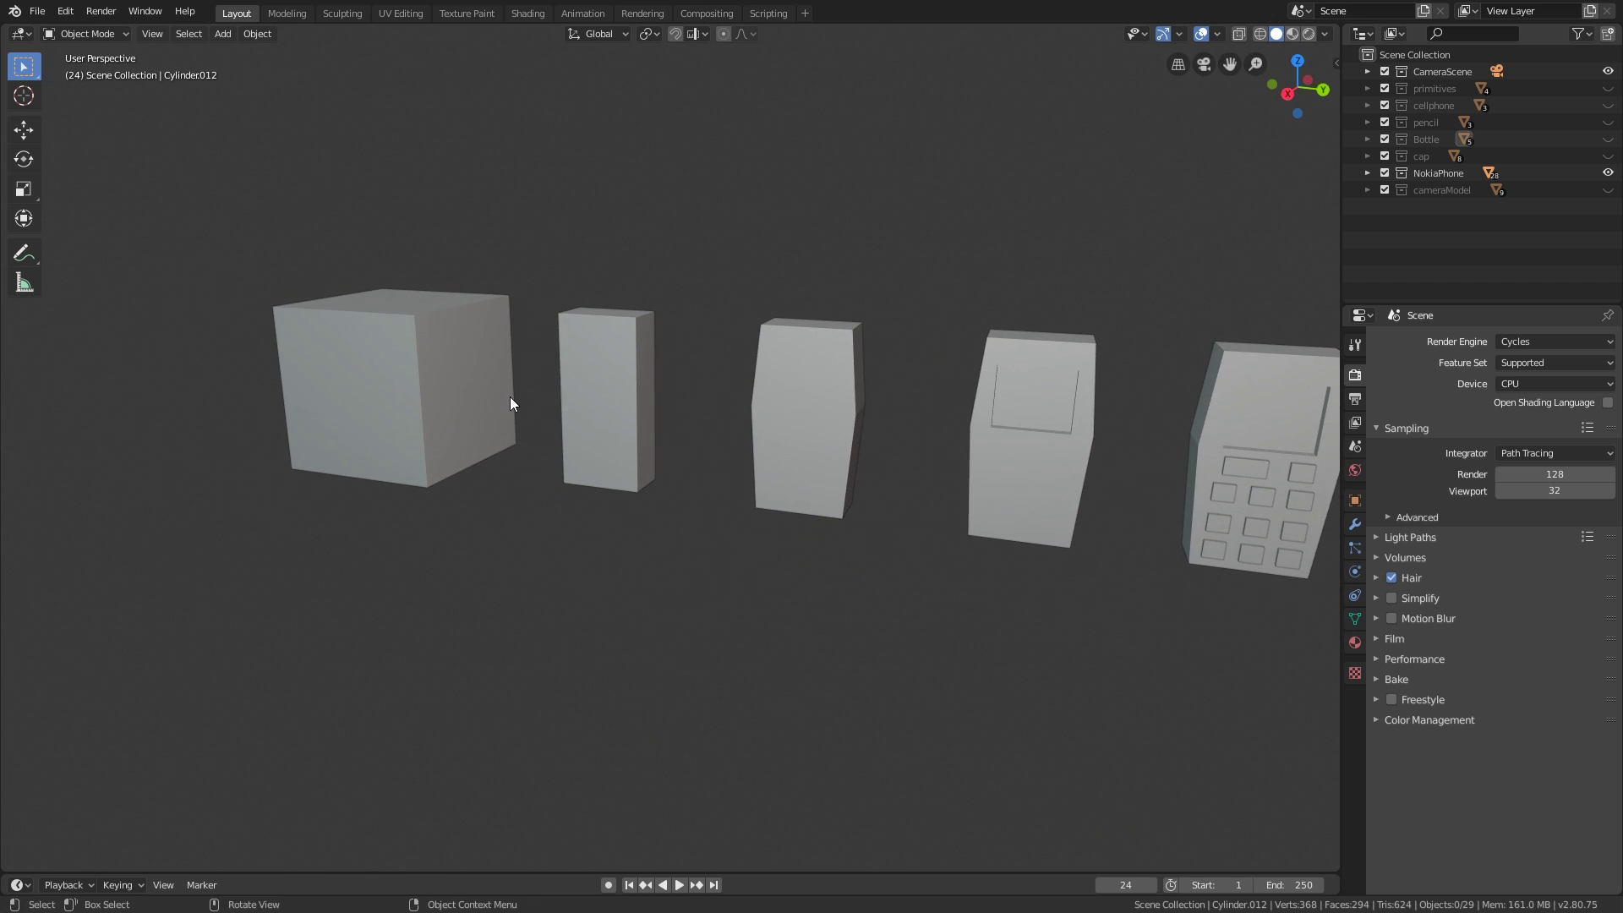
shift+middle_drag(509, 403, 480, 404)
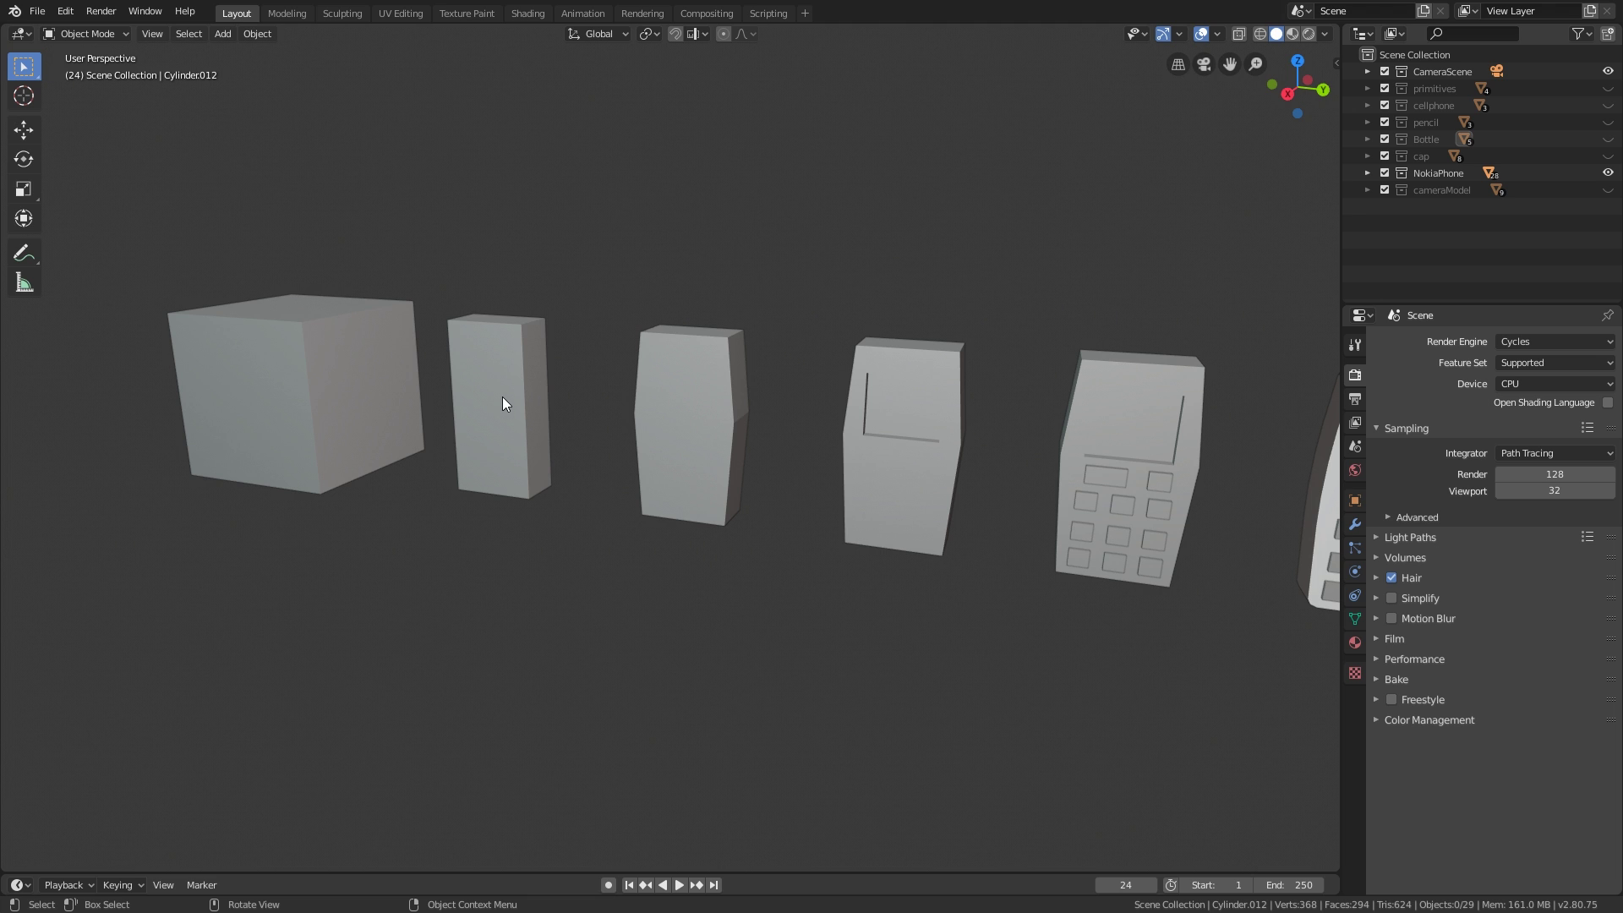
middle_drag(507, 398, 673, 443)
scroll(659, 439, down, 2)
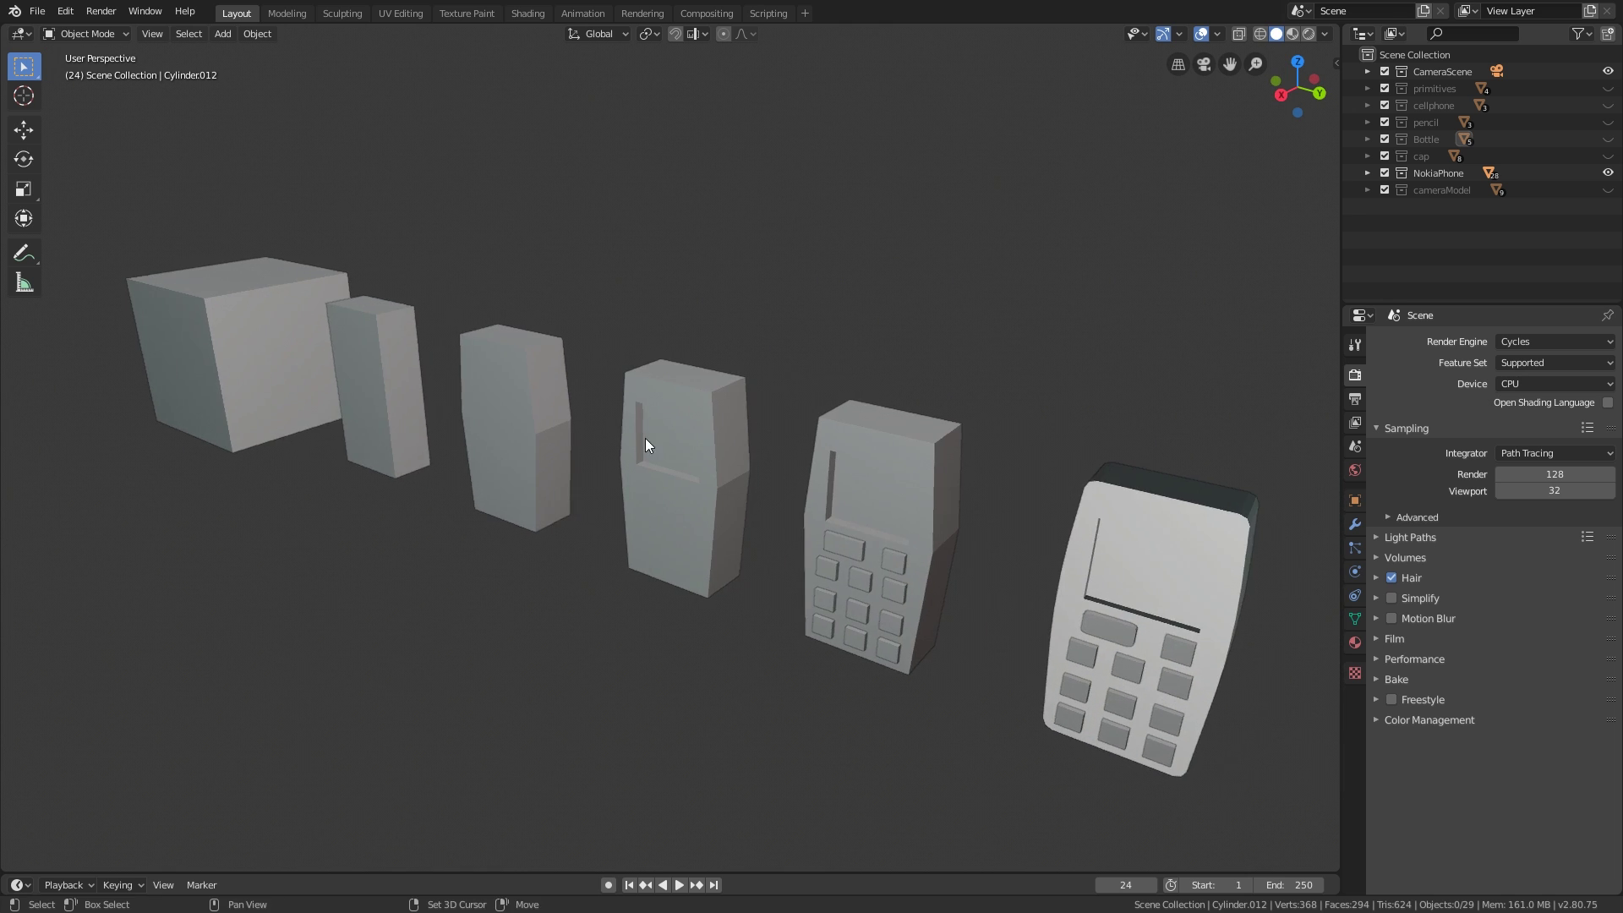
scroll(710, 448, up, 4)
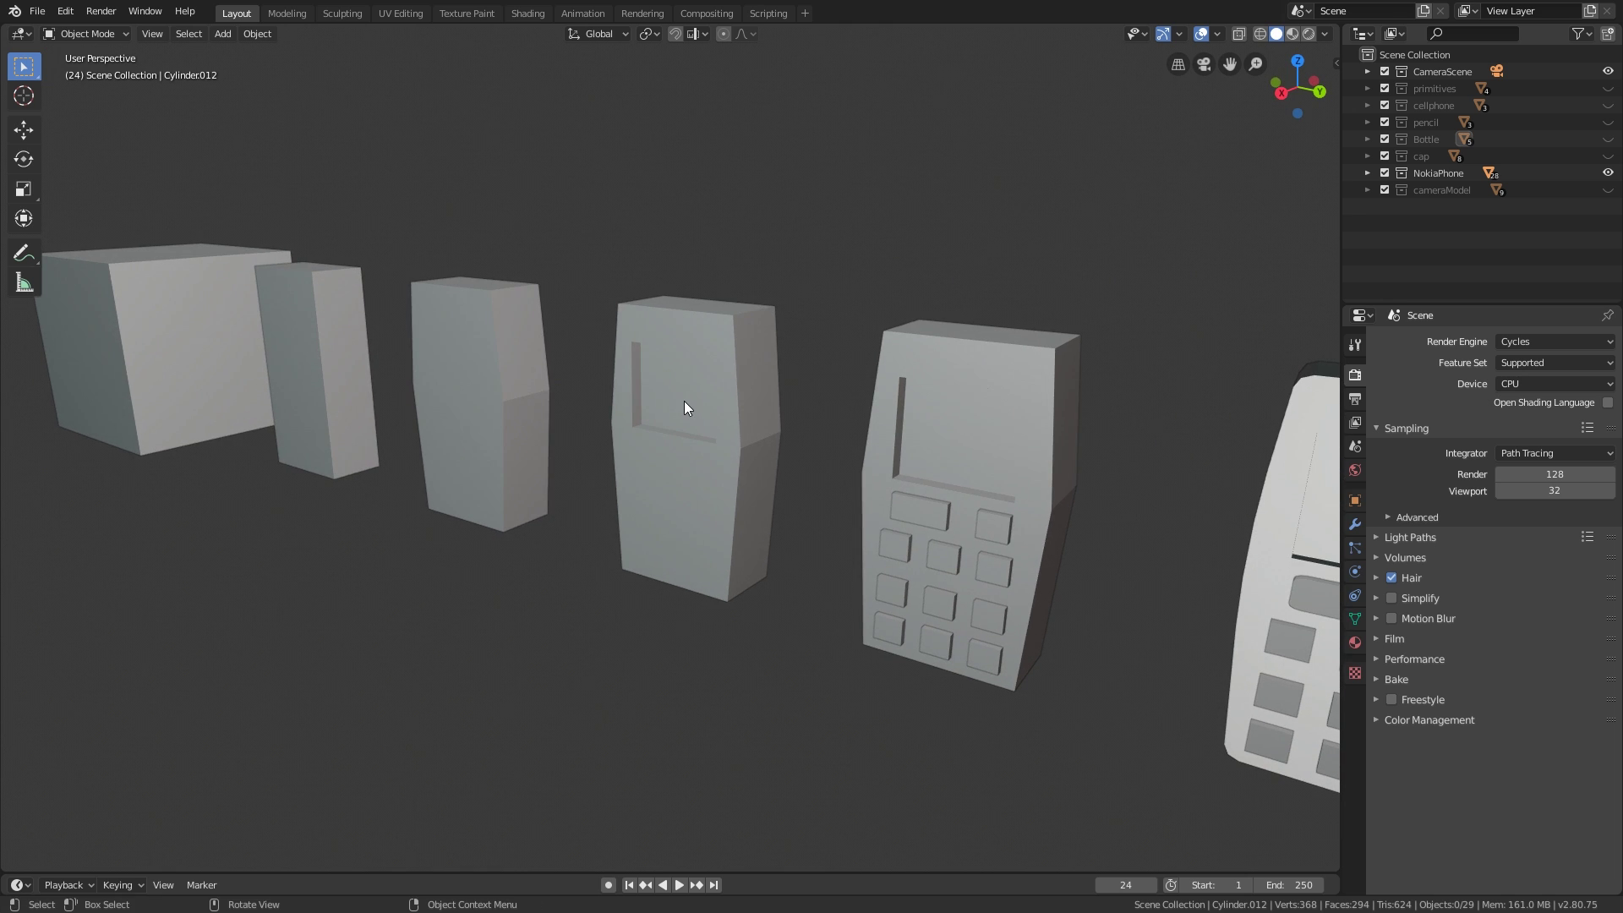
Step: Examine the keypad stage and the finished rounded Nokia phone, comparing them with the row of earlier stages
ctrl+scroll(683, 400, down, 4)
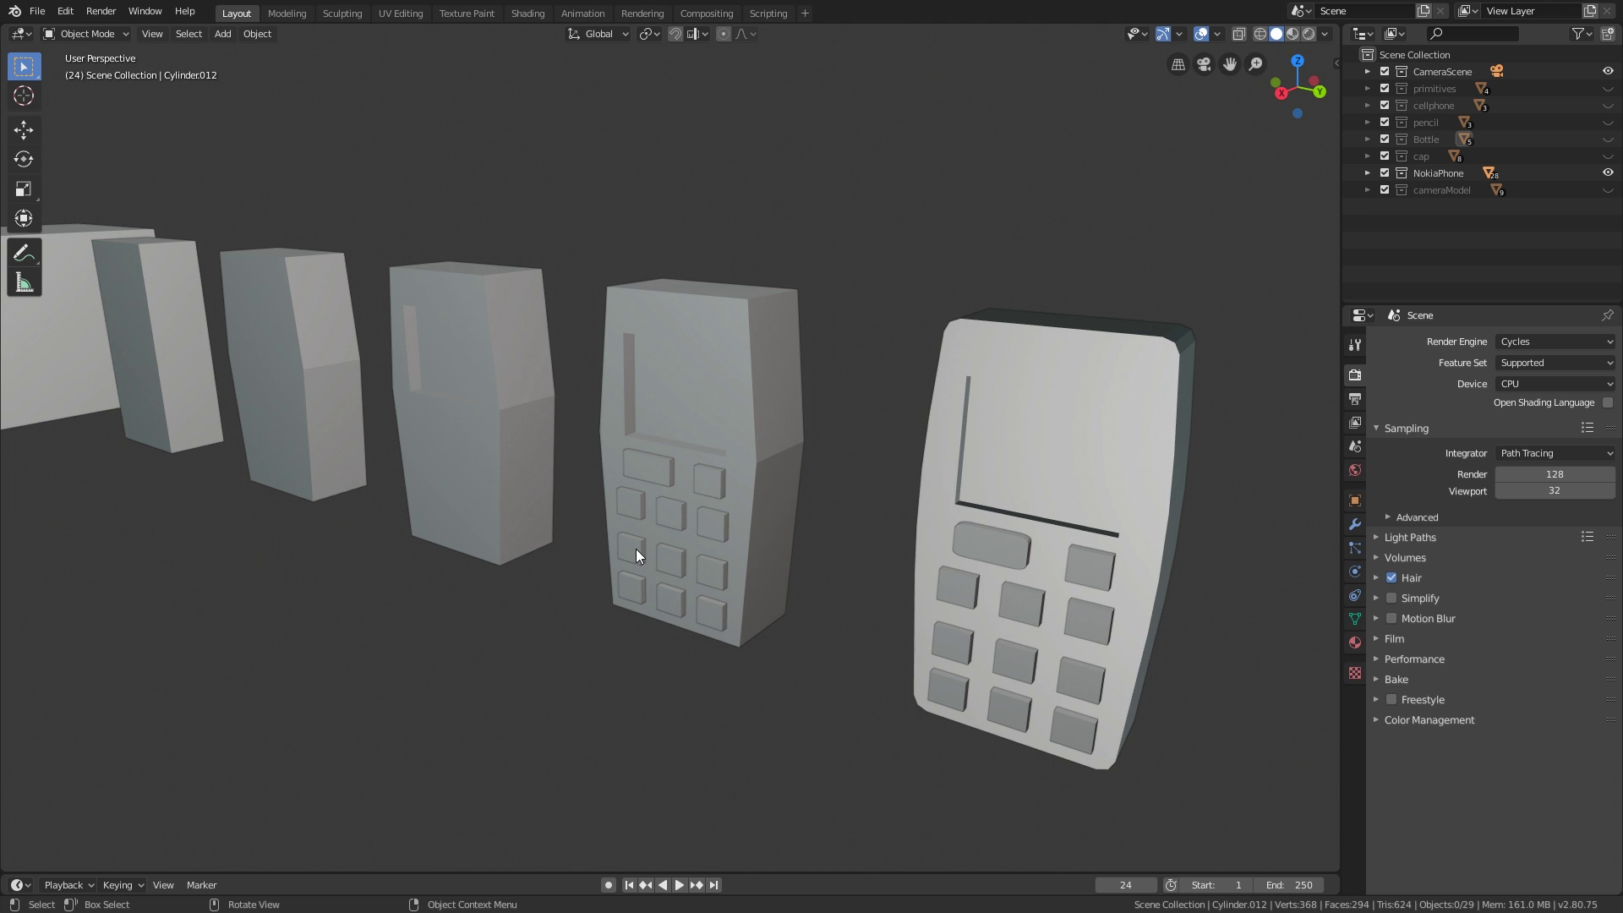
ctrl+scroll(671, 541, down, 4)
ctrl+scroll(626, 538, down, 2)
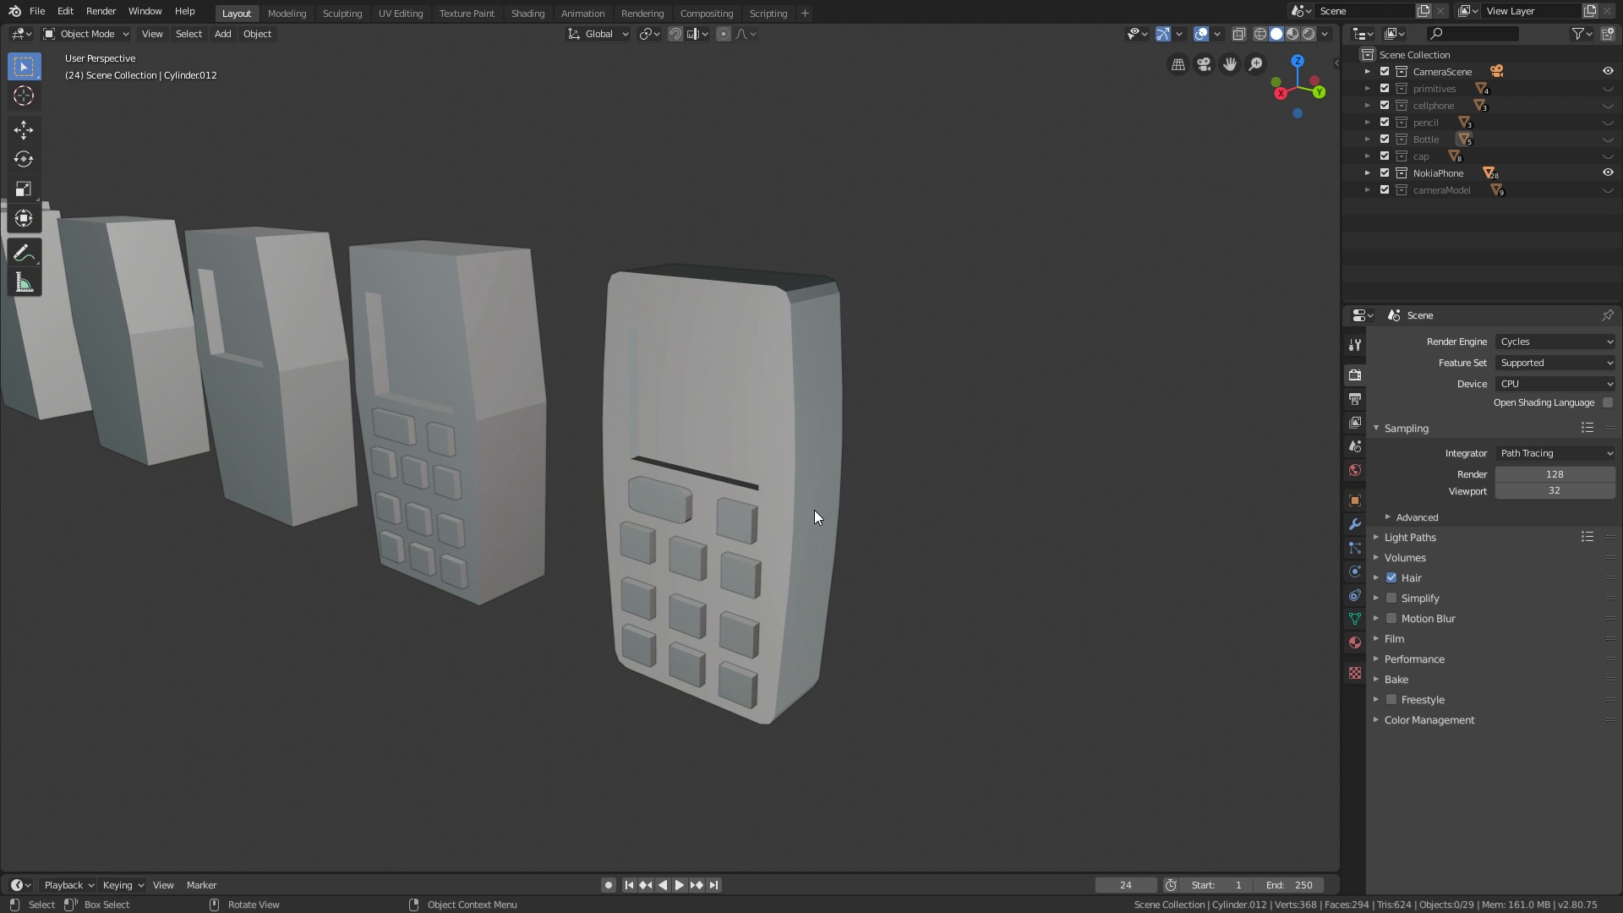
ctrl+scroll(764, 483, up, 4)
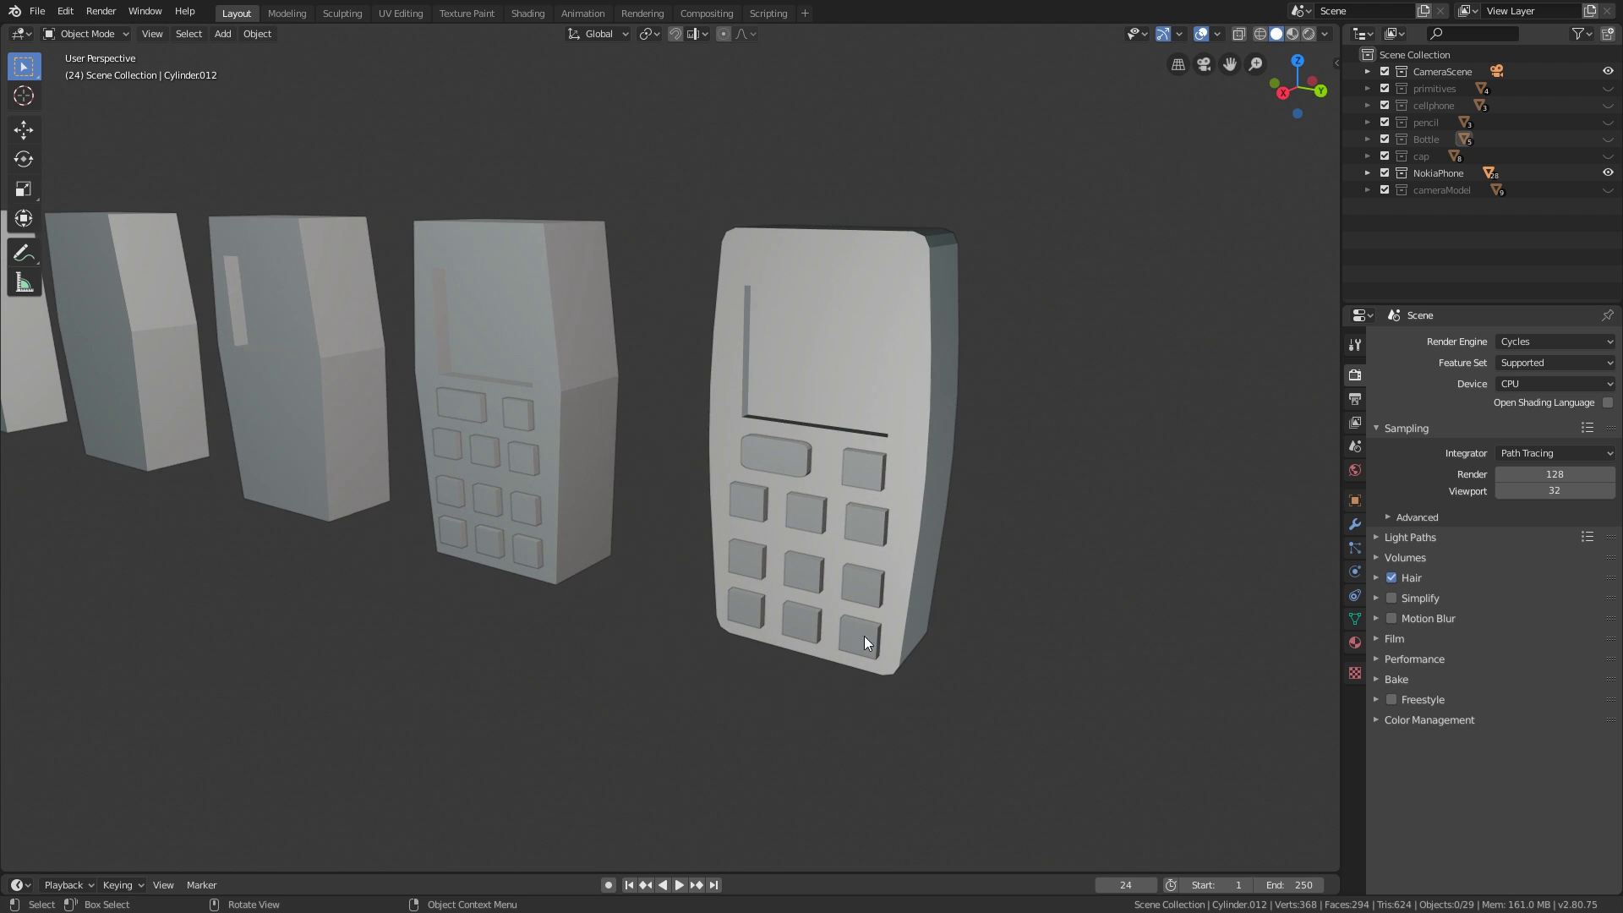
middle_drag(603, 459, 591, 481)
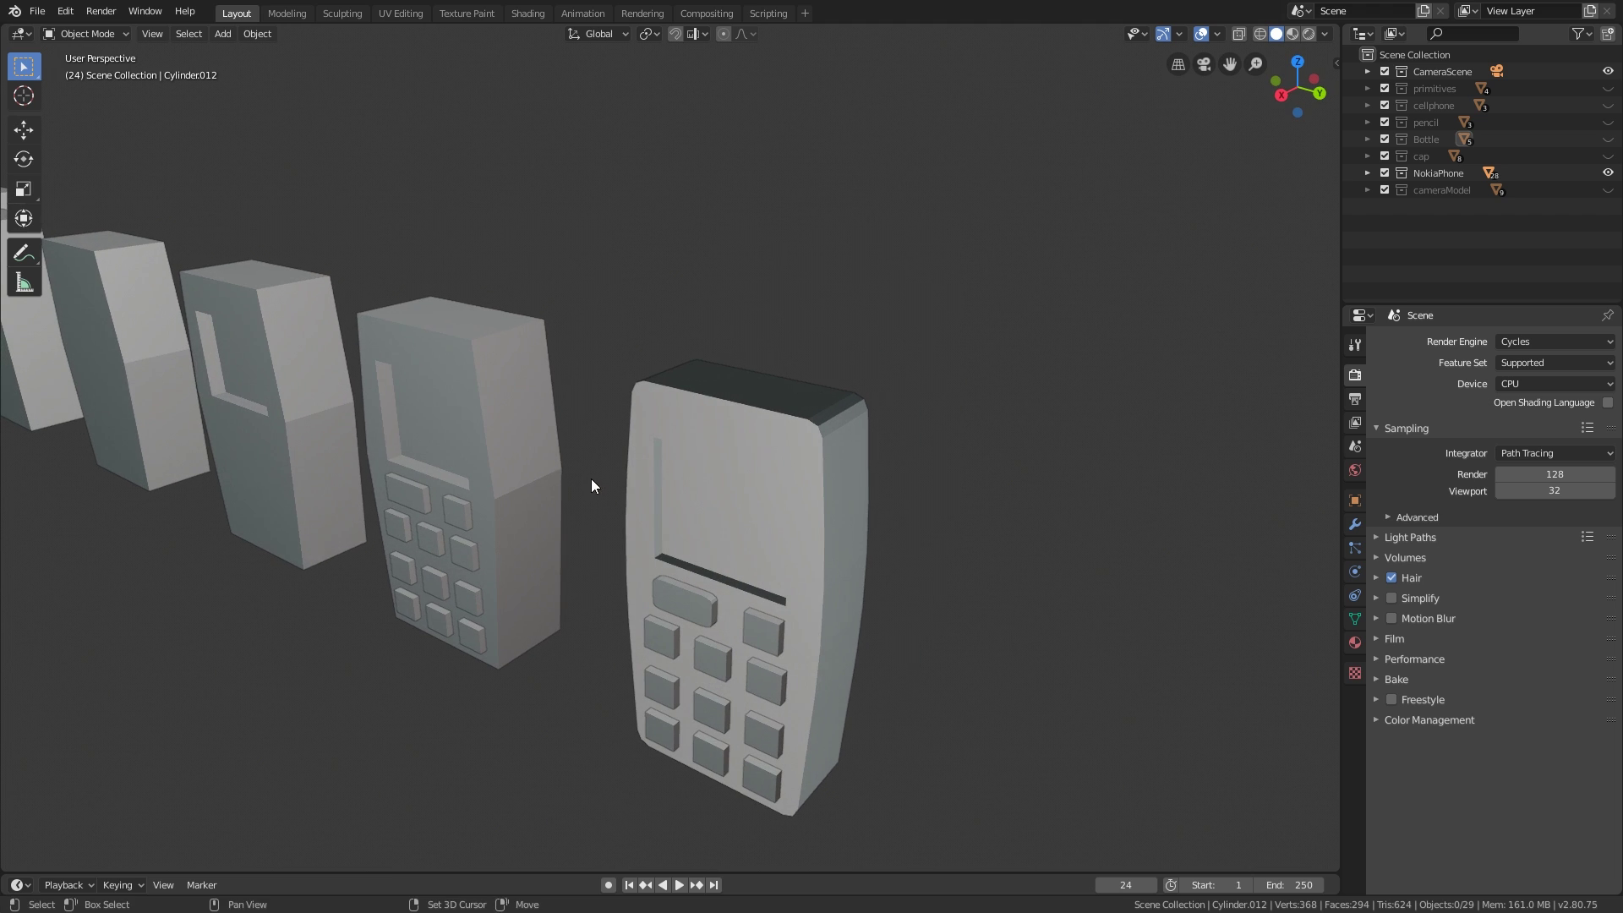
middle_drag(727, 556, 723, 523)
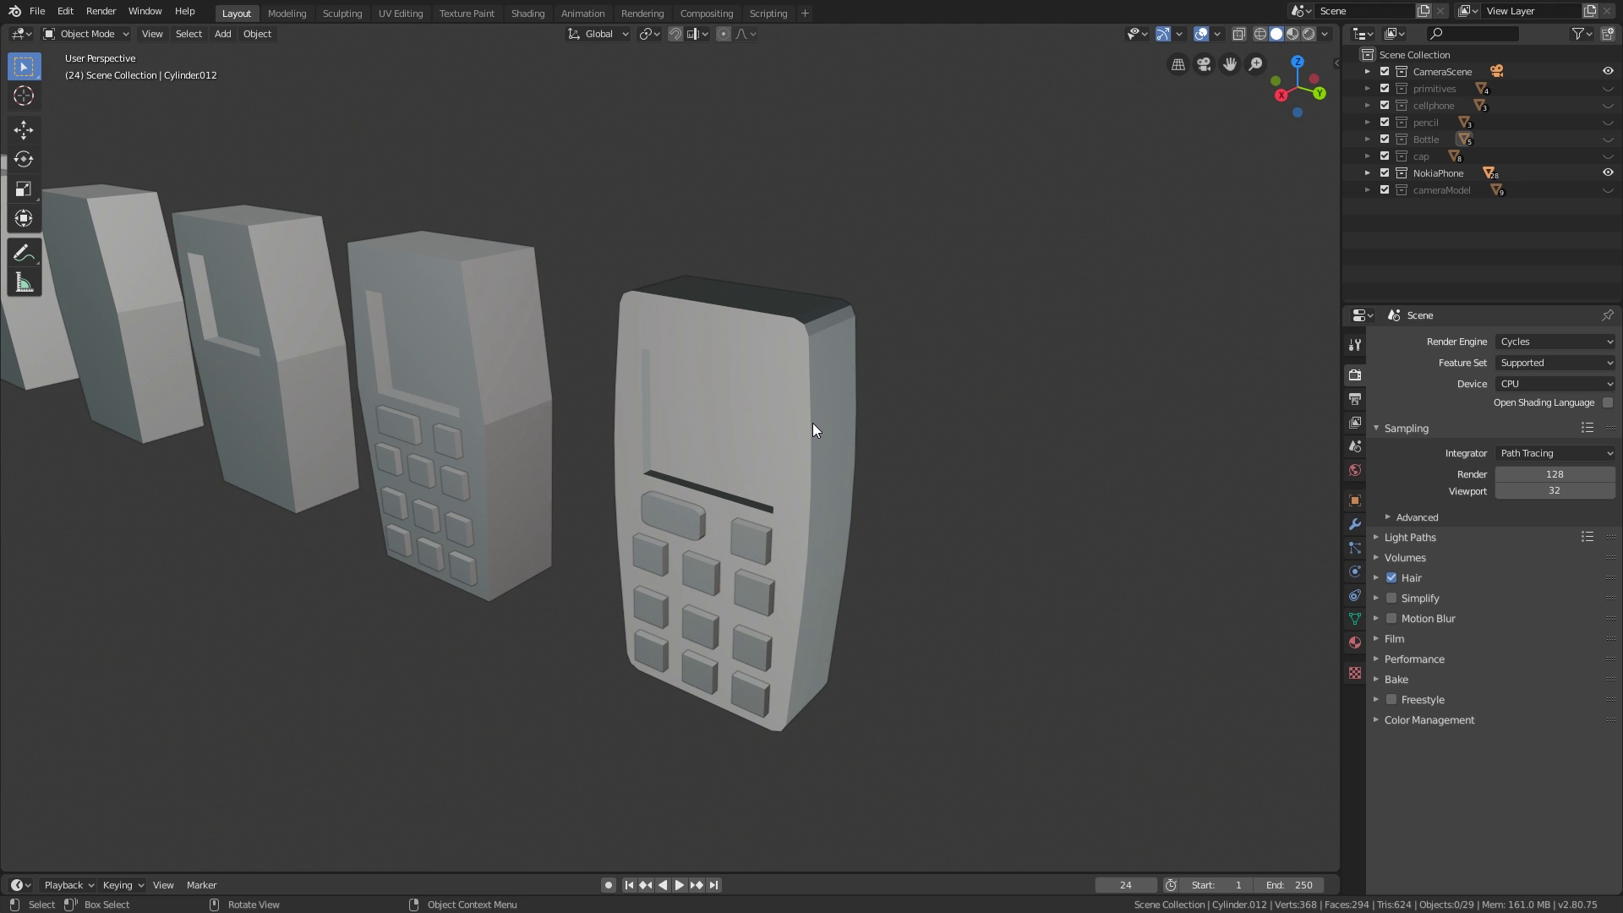
shift+middle_drag(818, 434, 847, 451)
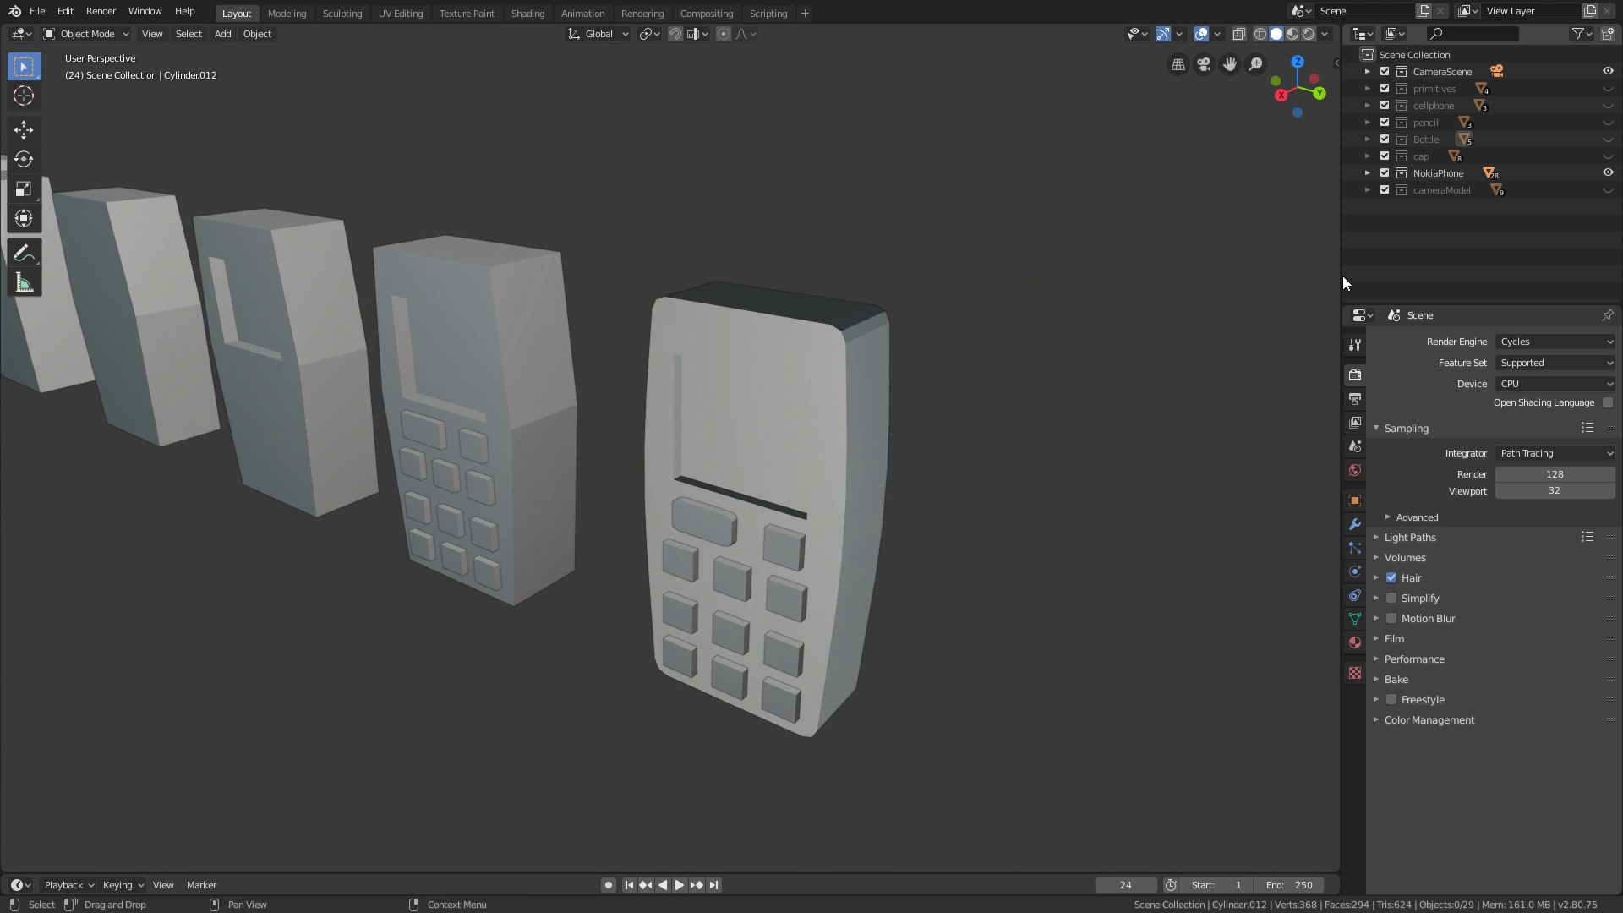
shift+middle_drag(833, 350, 1058, 397)
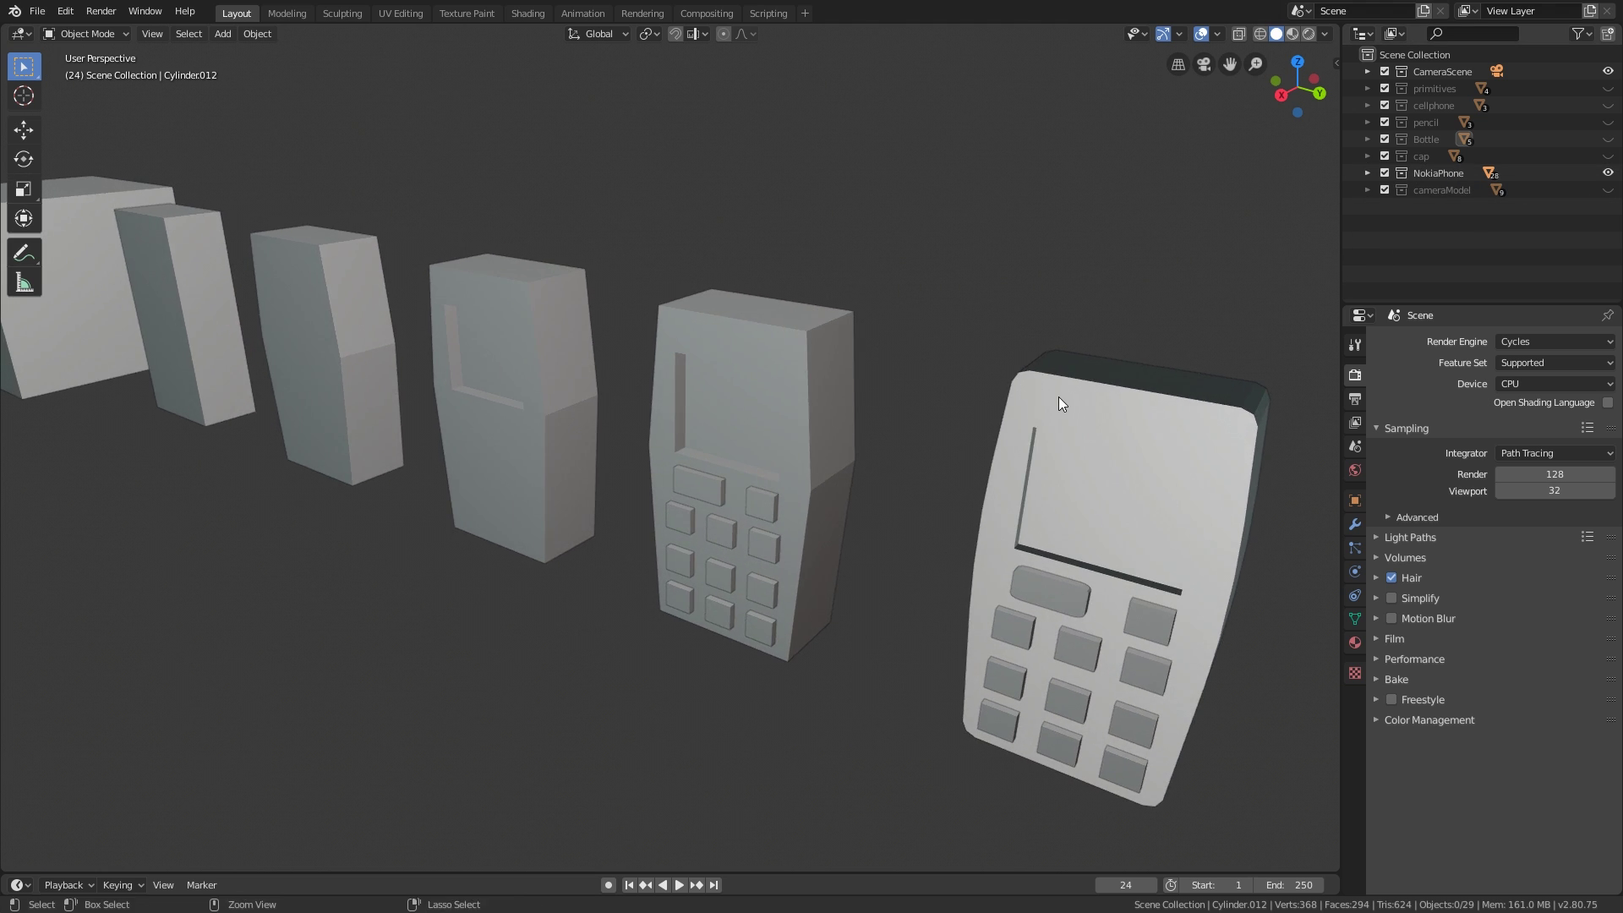
scroll(1012, 461, down, 3)
ctrl+scroll(1013, 470, up, 3)
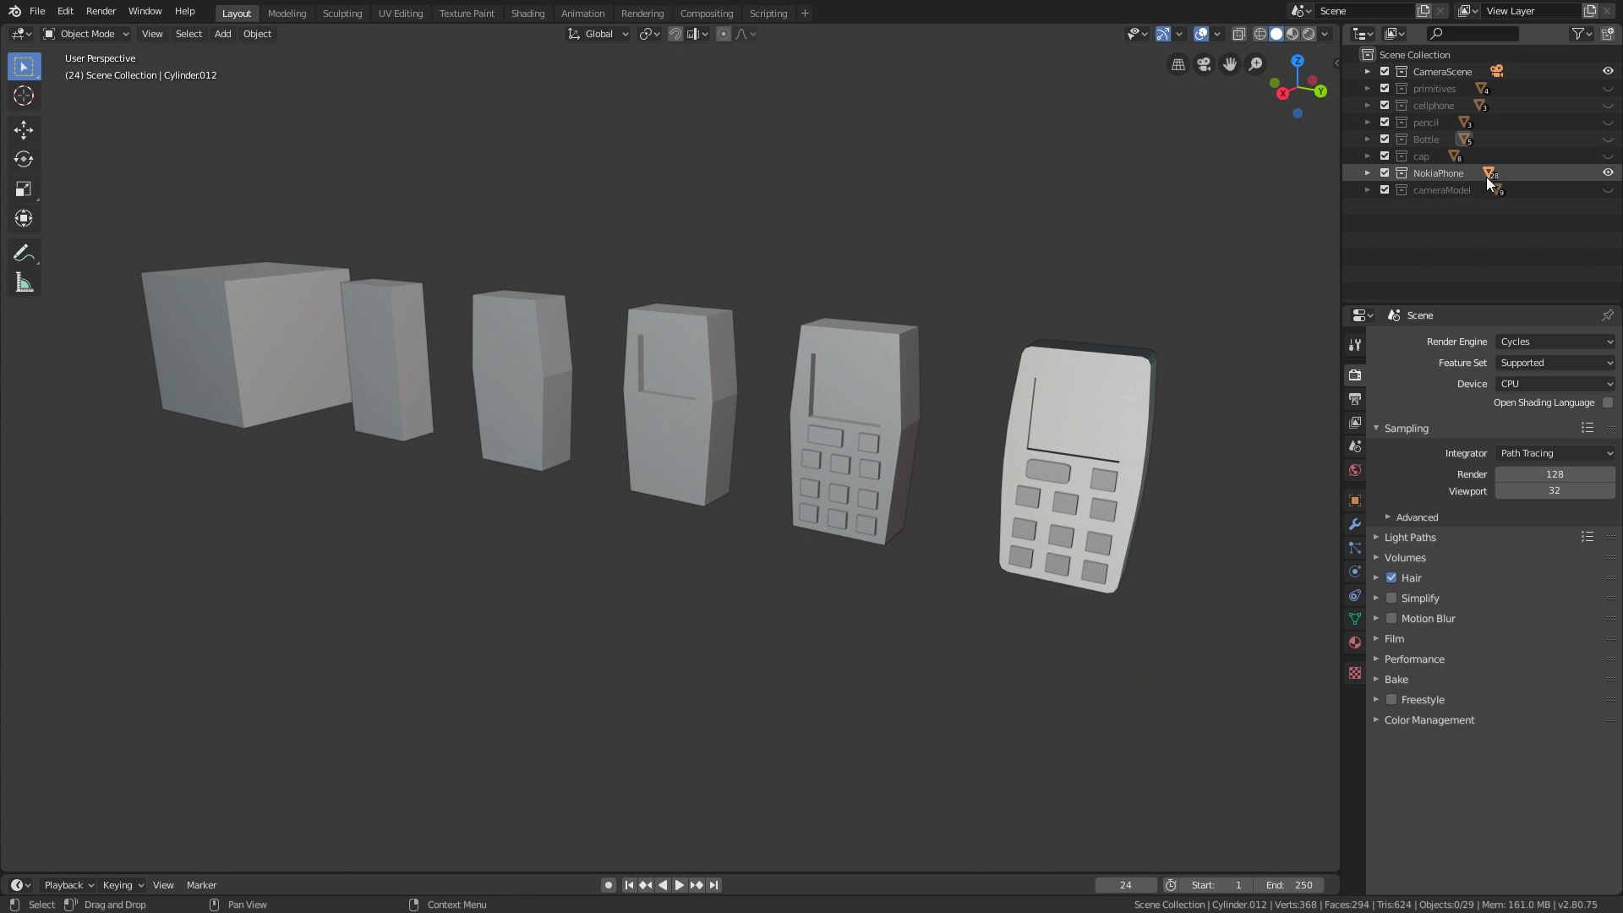
Step: Hide the NokiaPhone collection and show the cameraModel collection with its row of modelling stages
click(1608, 172)
click(1608, 189)
middle_drag(482, 442, 731, 511)
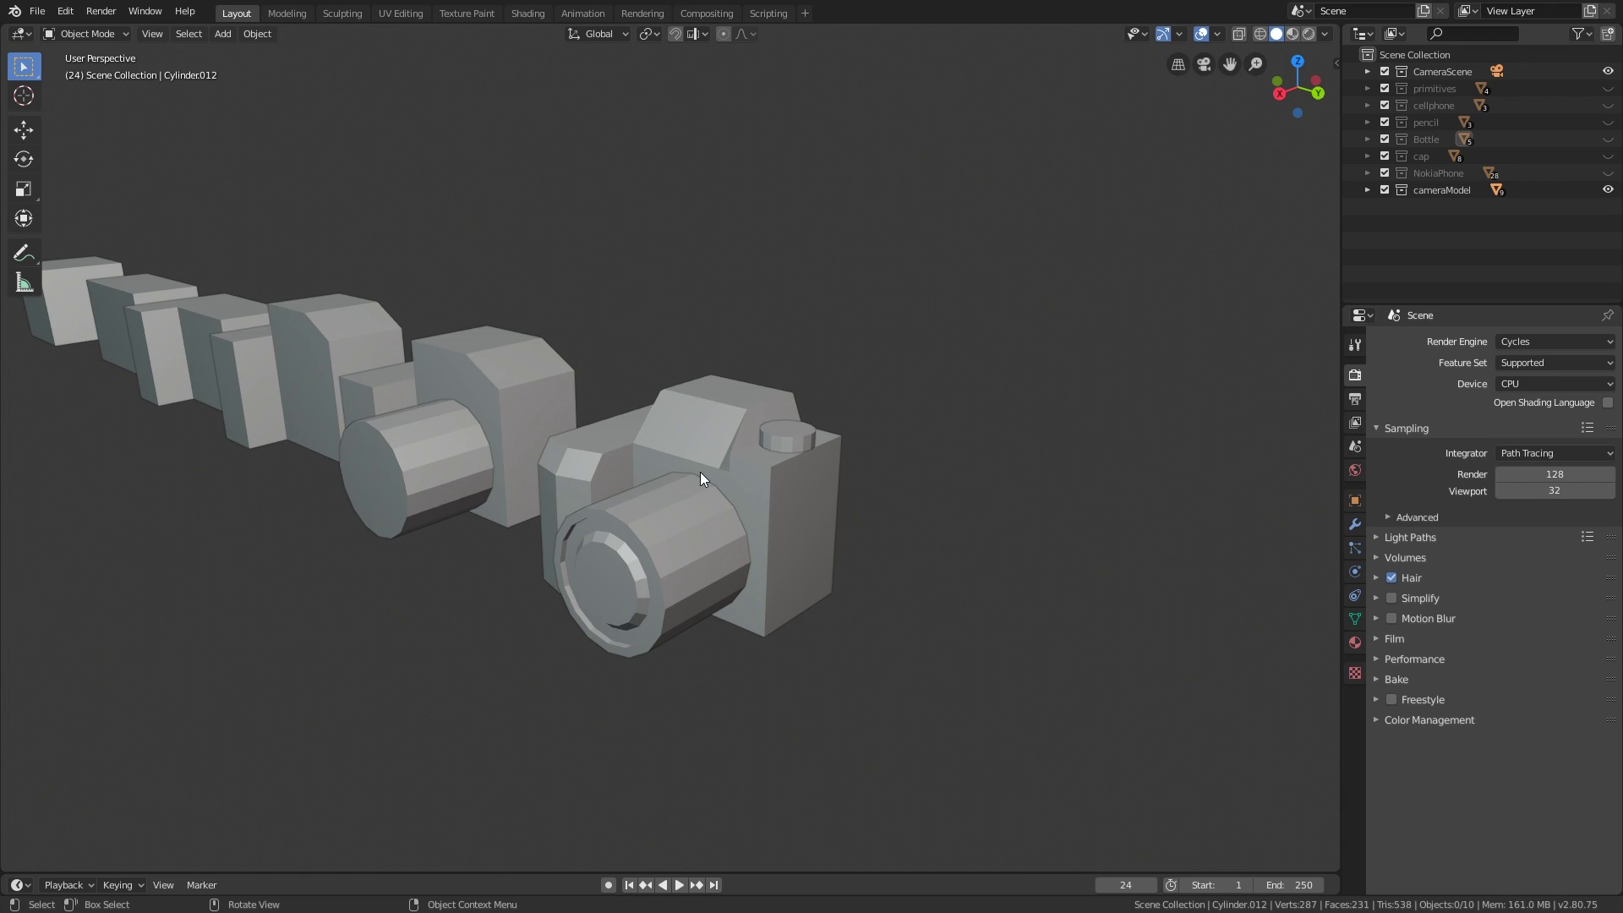
mouse_move(677, 484)
middle_down()
mouse_move(642, 494)
mouse_move(961, 570)
mouse_move(651, 474)
middle_up()
Step: Inspect the first camera stages: the cube, the widened block, the extruded grip and the raised, angled top housing
scroll(651, 474, up, 3)
middle_drag(555, 462, 695, 521)
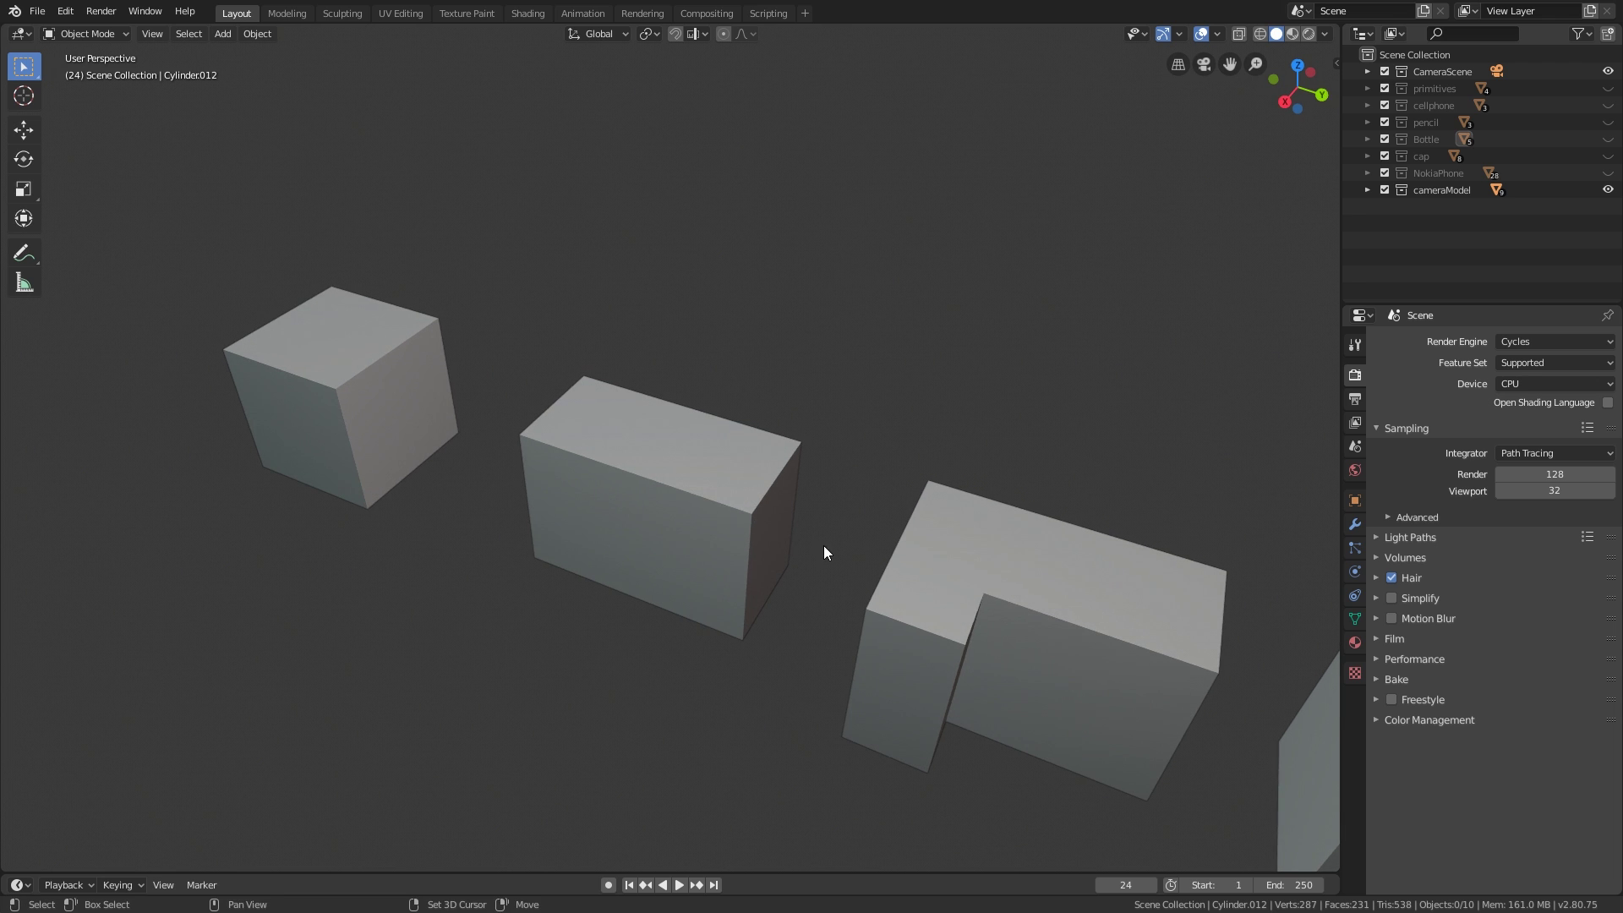
shift+middle_drag(823, 545, 673, 504)
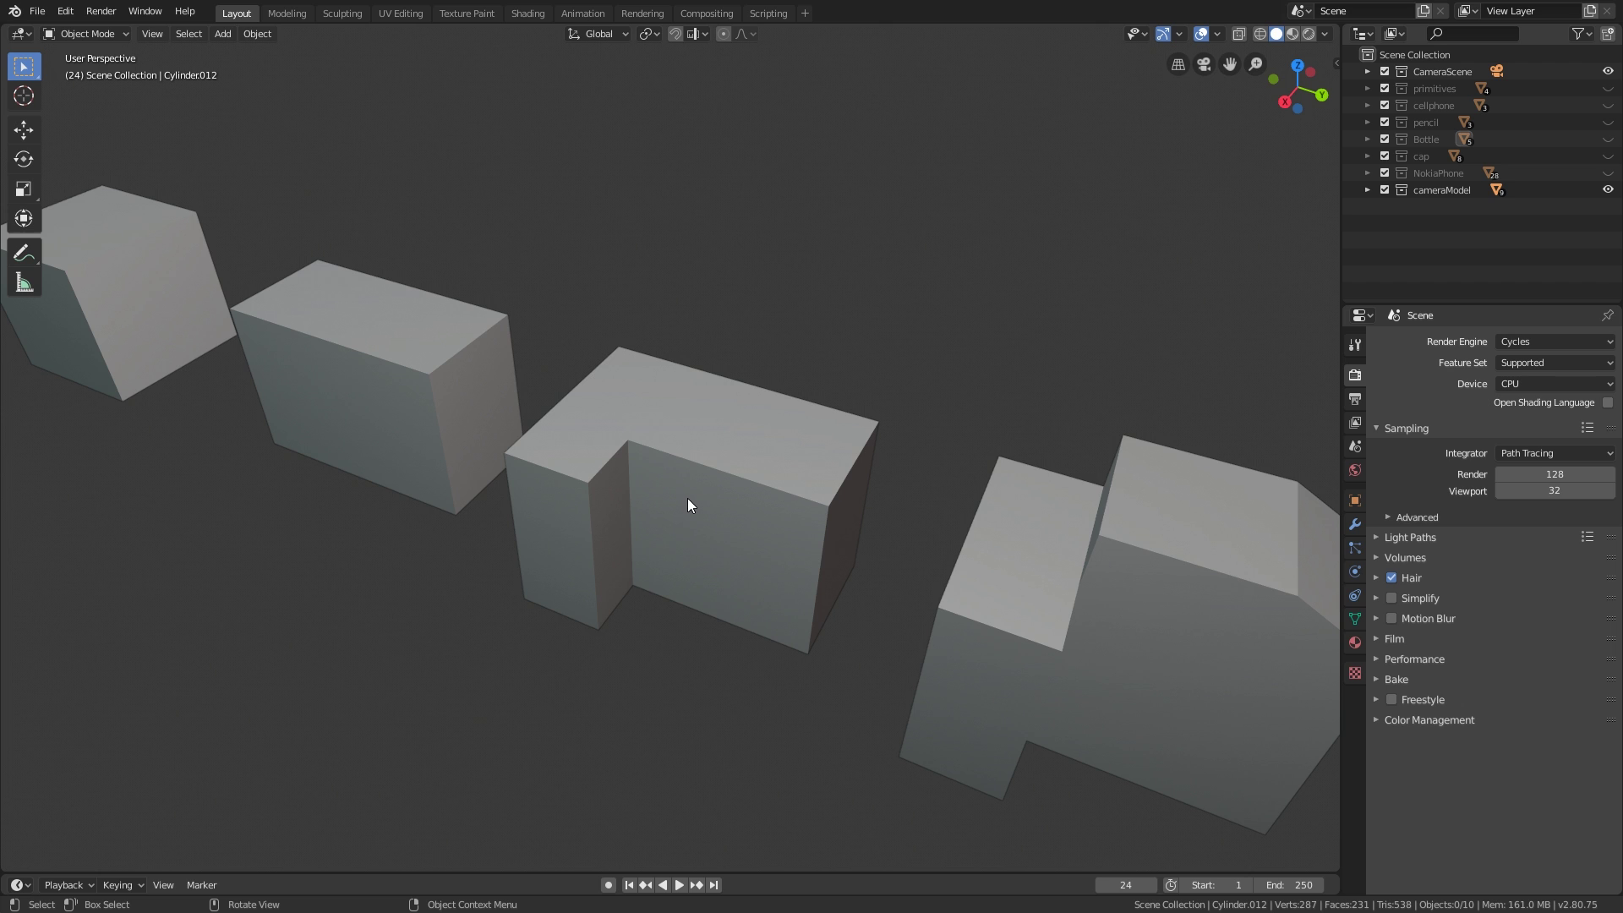
middle_drag(687, 502, 699, 496)
middle_drag(808, 511, 782, 443)
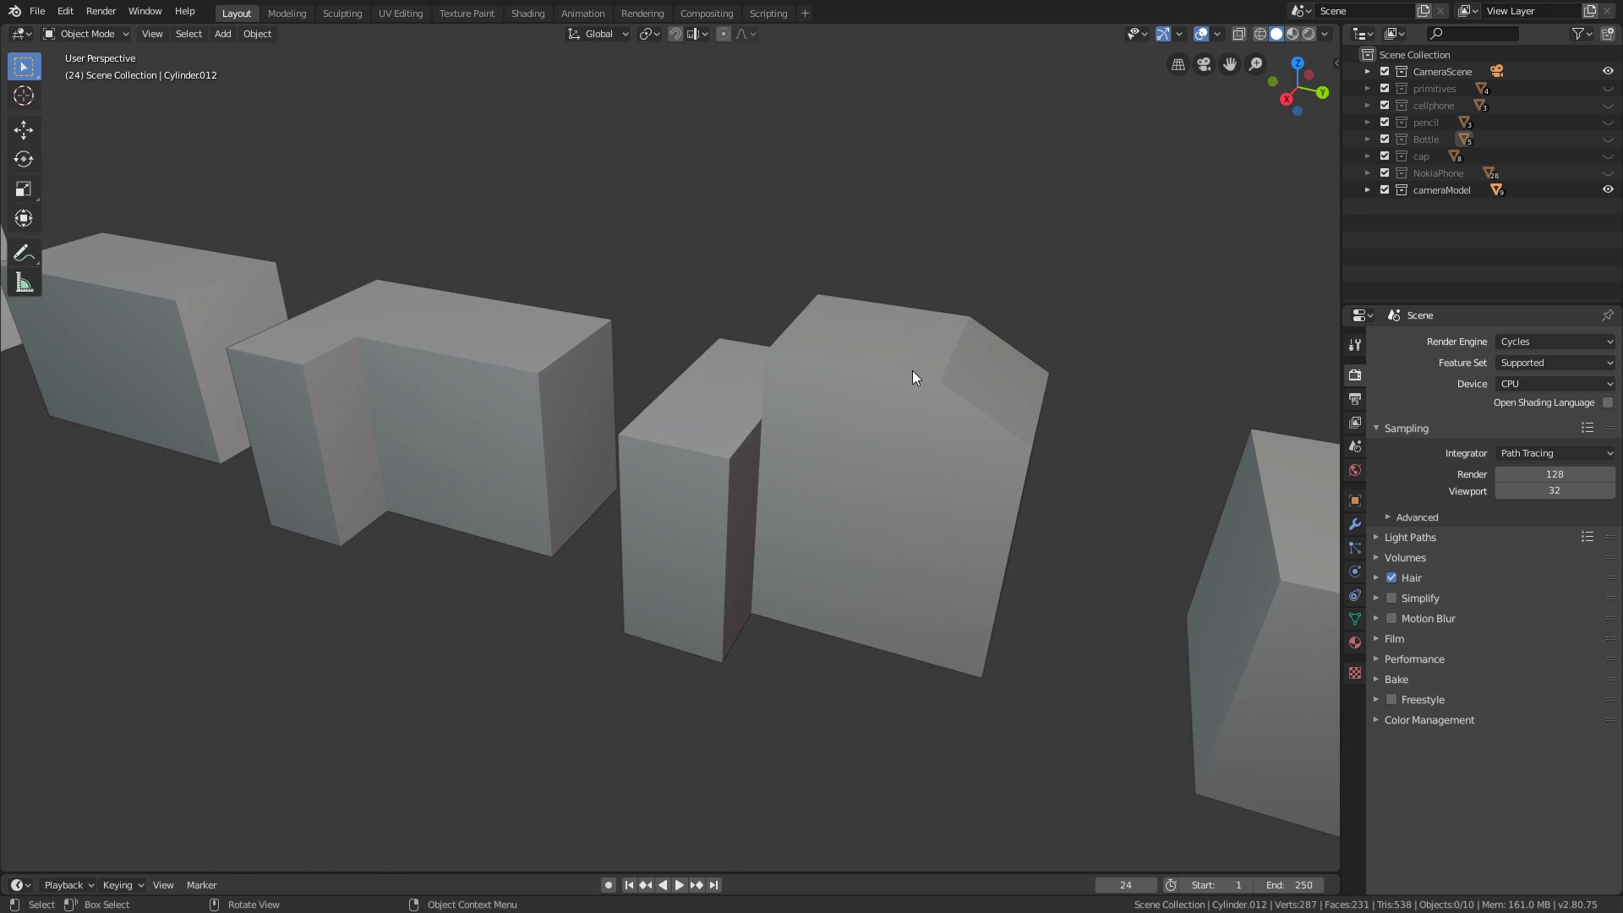
middle_drag(913, 377, 819, 533)
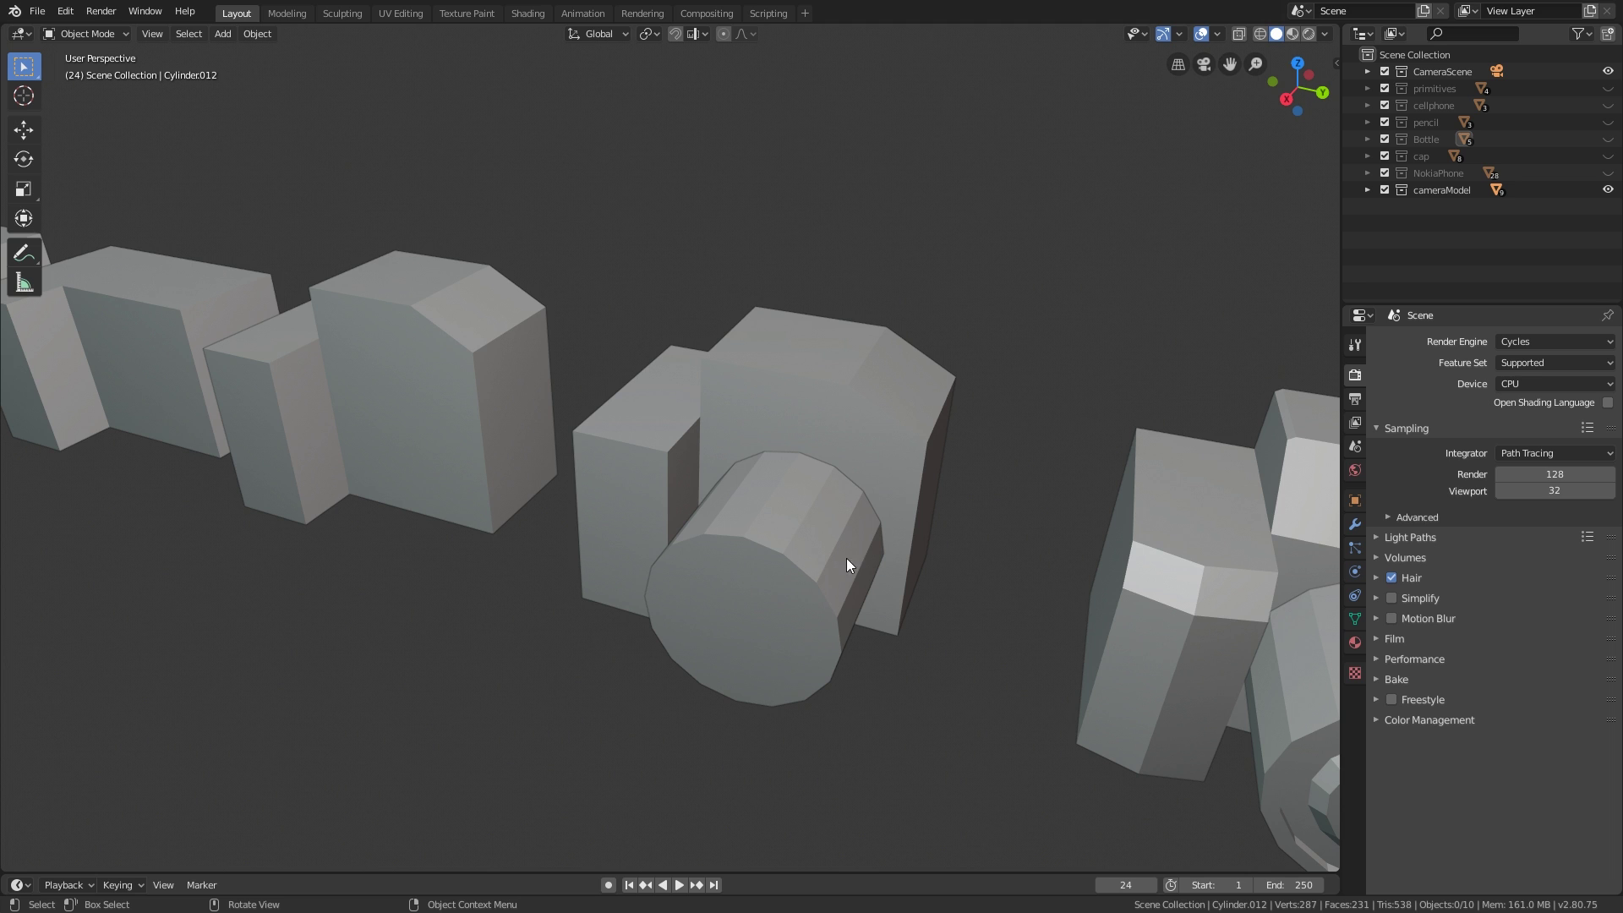
Step: Examine the stage with the cylinder lens and the finished camera's lens rings, bevelled grip and top dial up close
scroll(845, 558, down, 3)
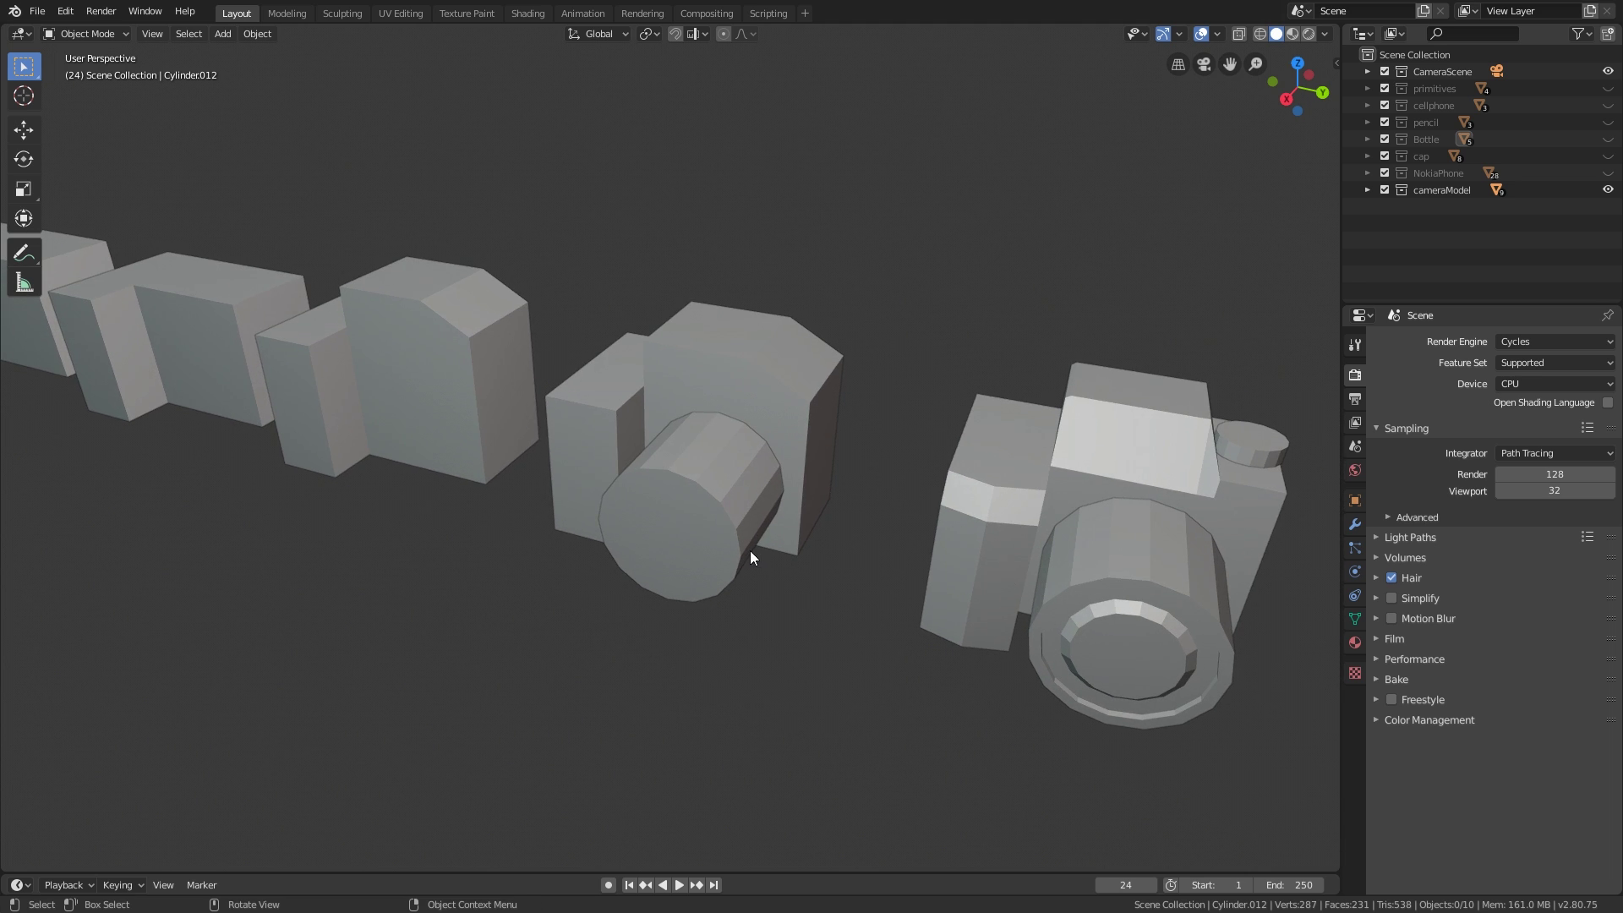
middle_drag(751, 555, 746, 562)
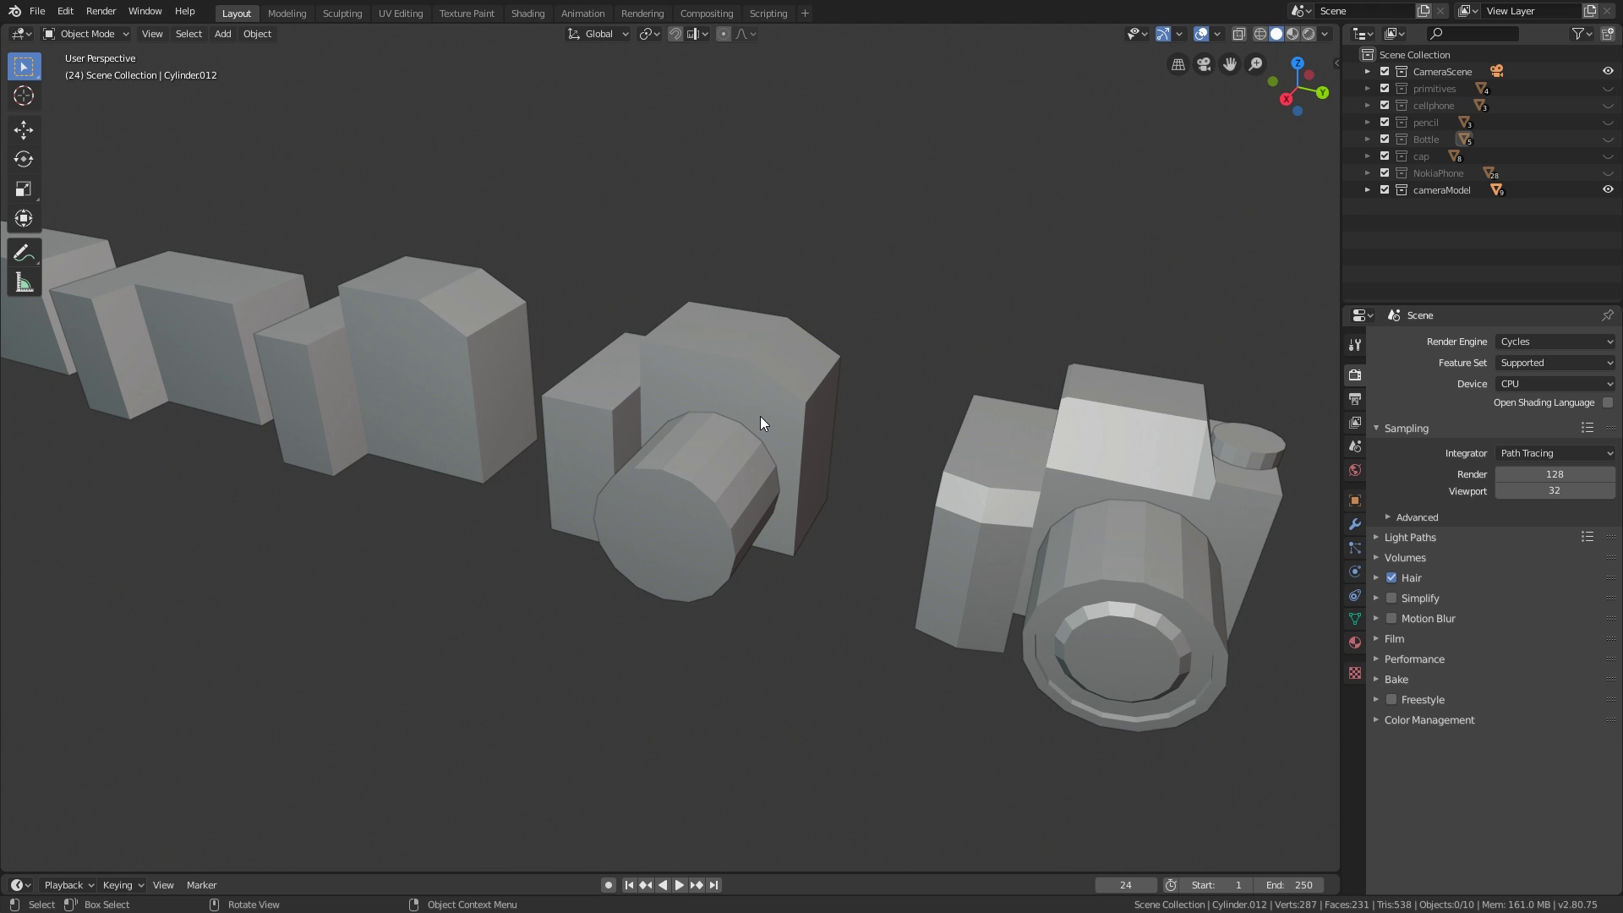
shift+middle_drag(764, 447, 813, 499)
scroll(811, 503, up, 2)
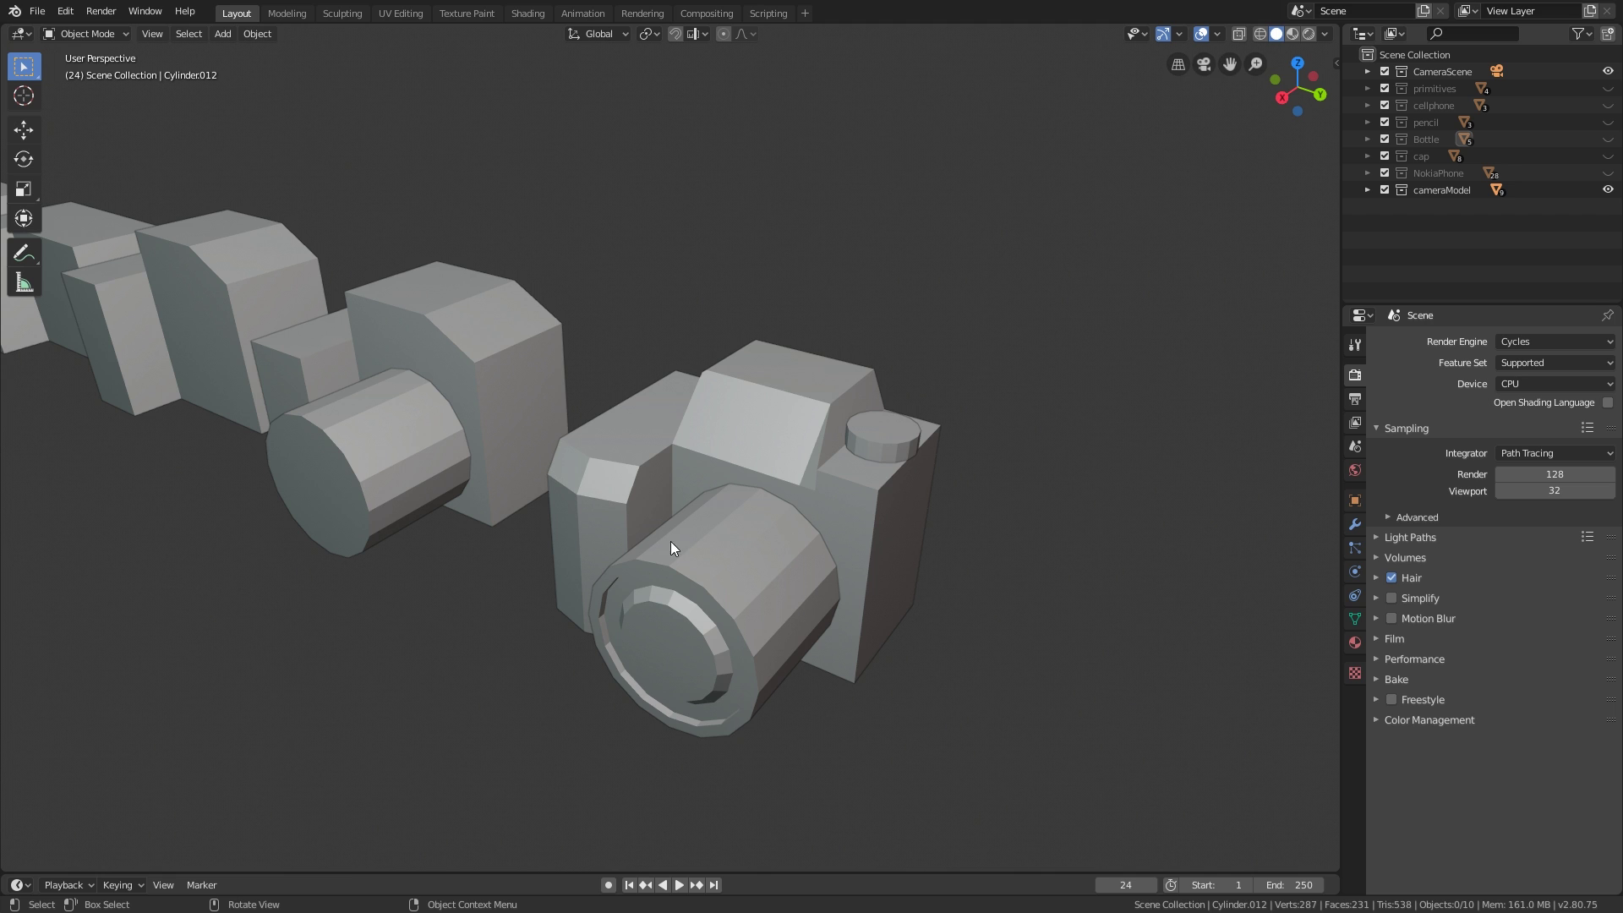
shift+middle_drag(884, 532, 859, 561)
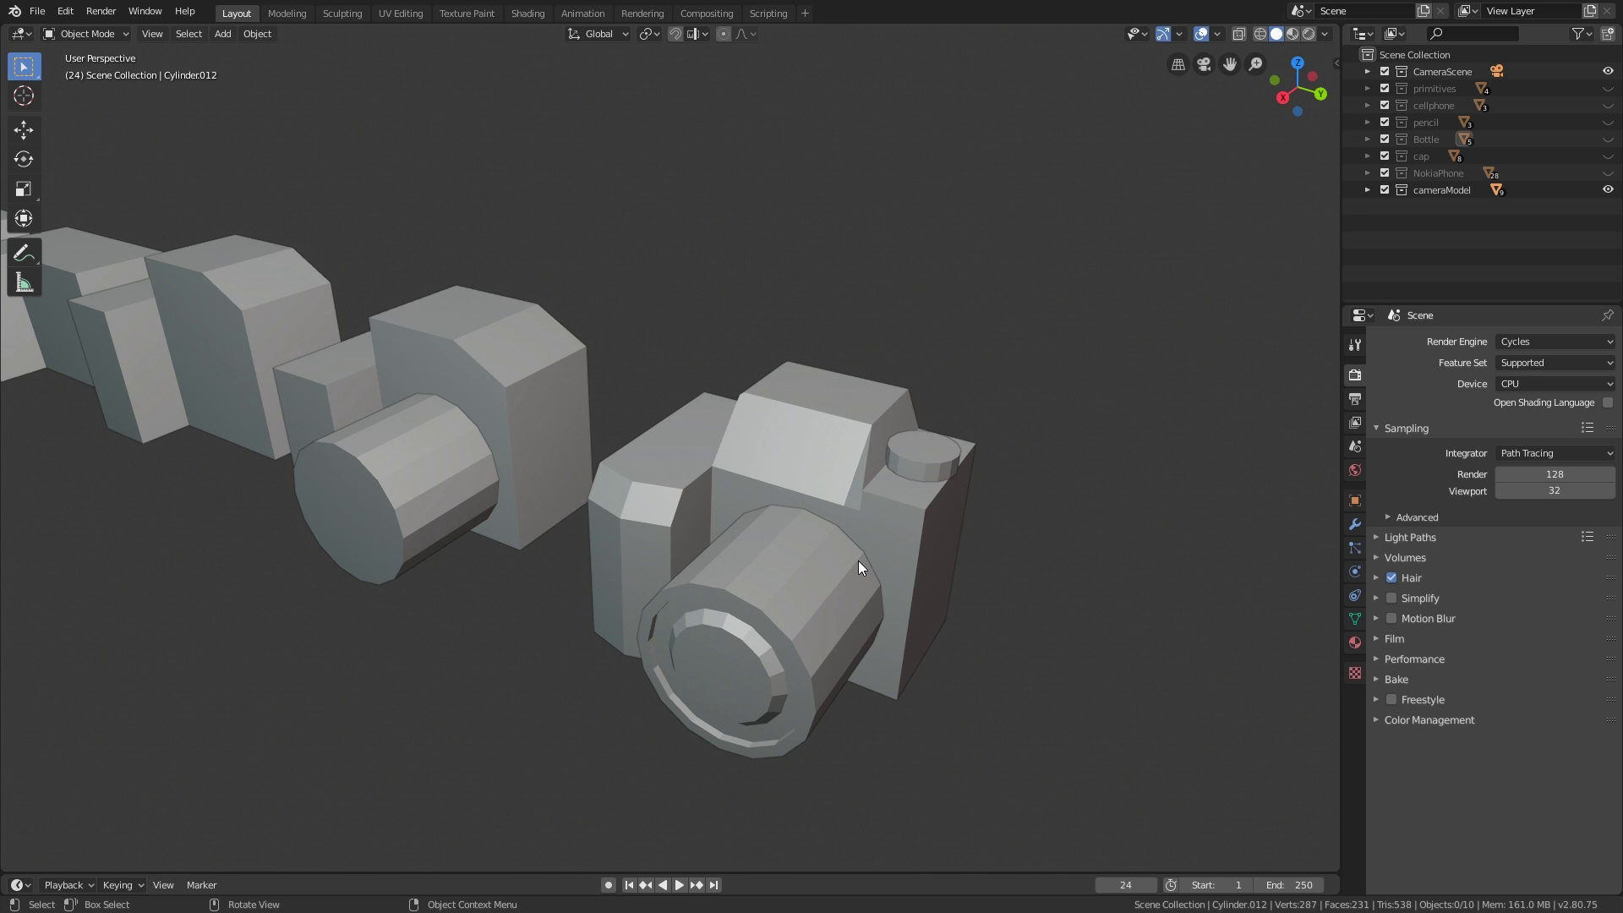
shift+middle_drag(858, 561, 805, 493)
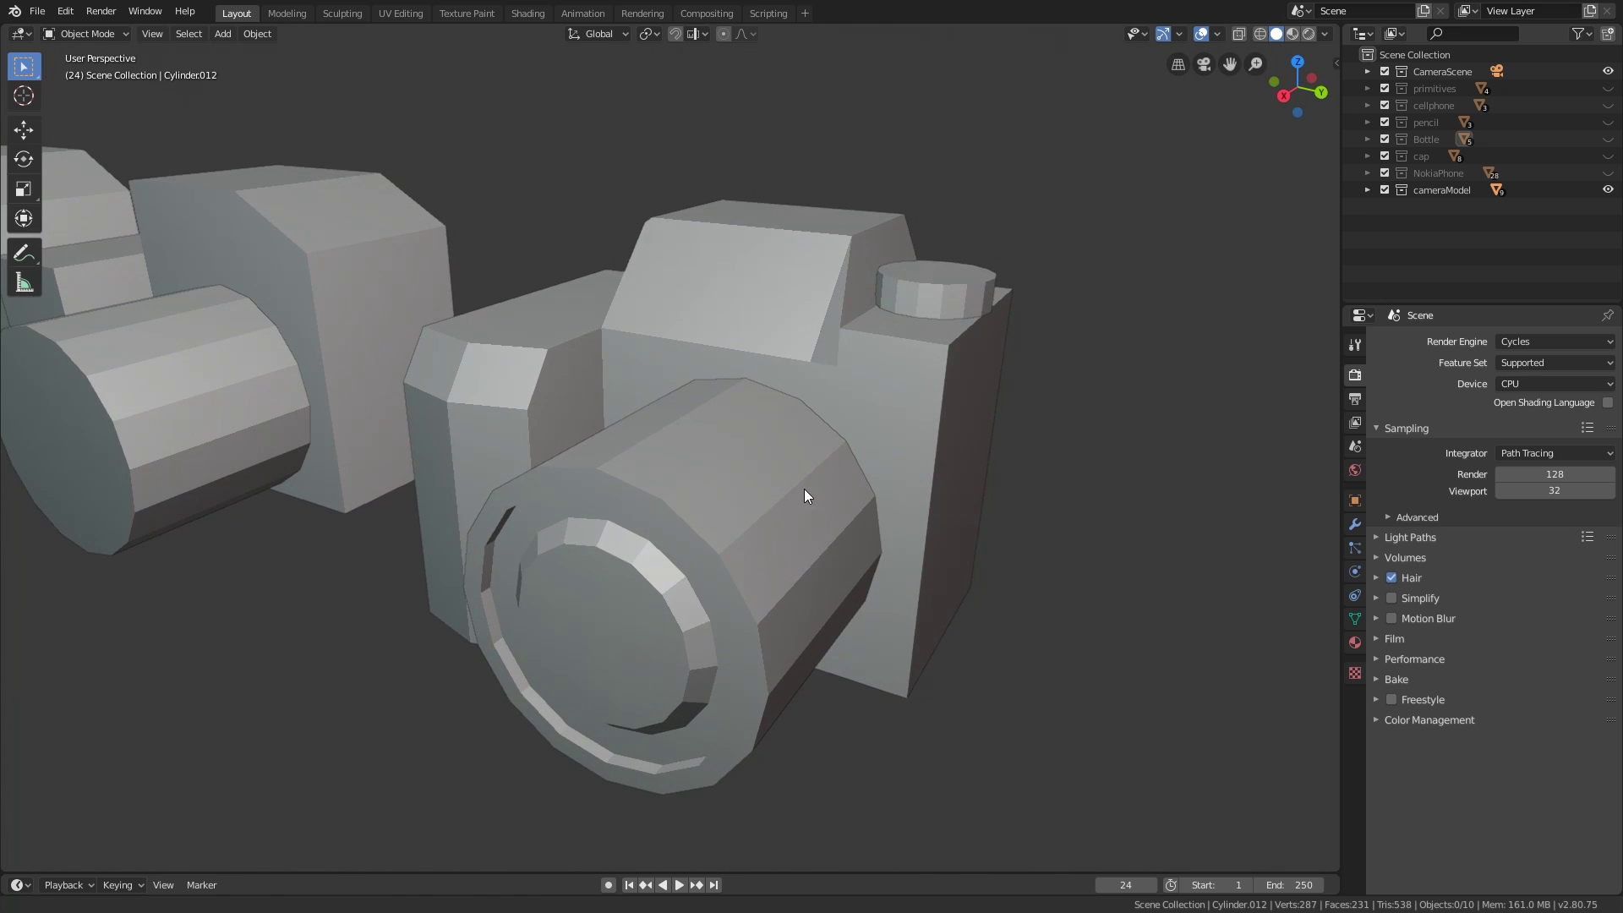
ctrl+middle_drag(964, 602, 965, 584)
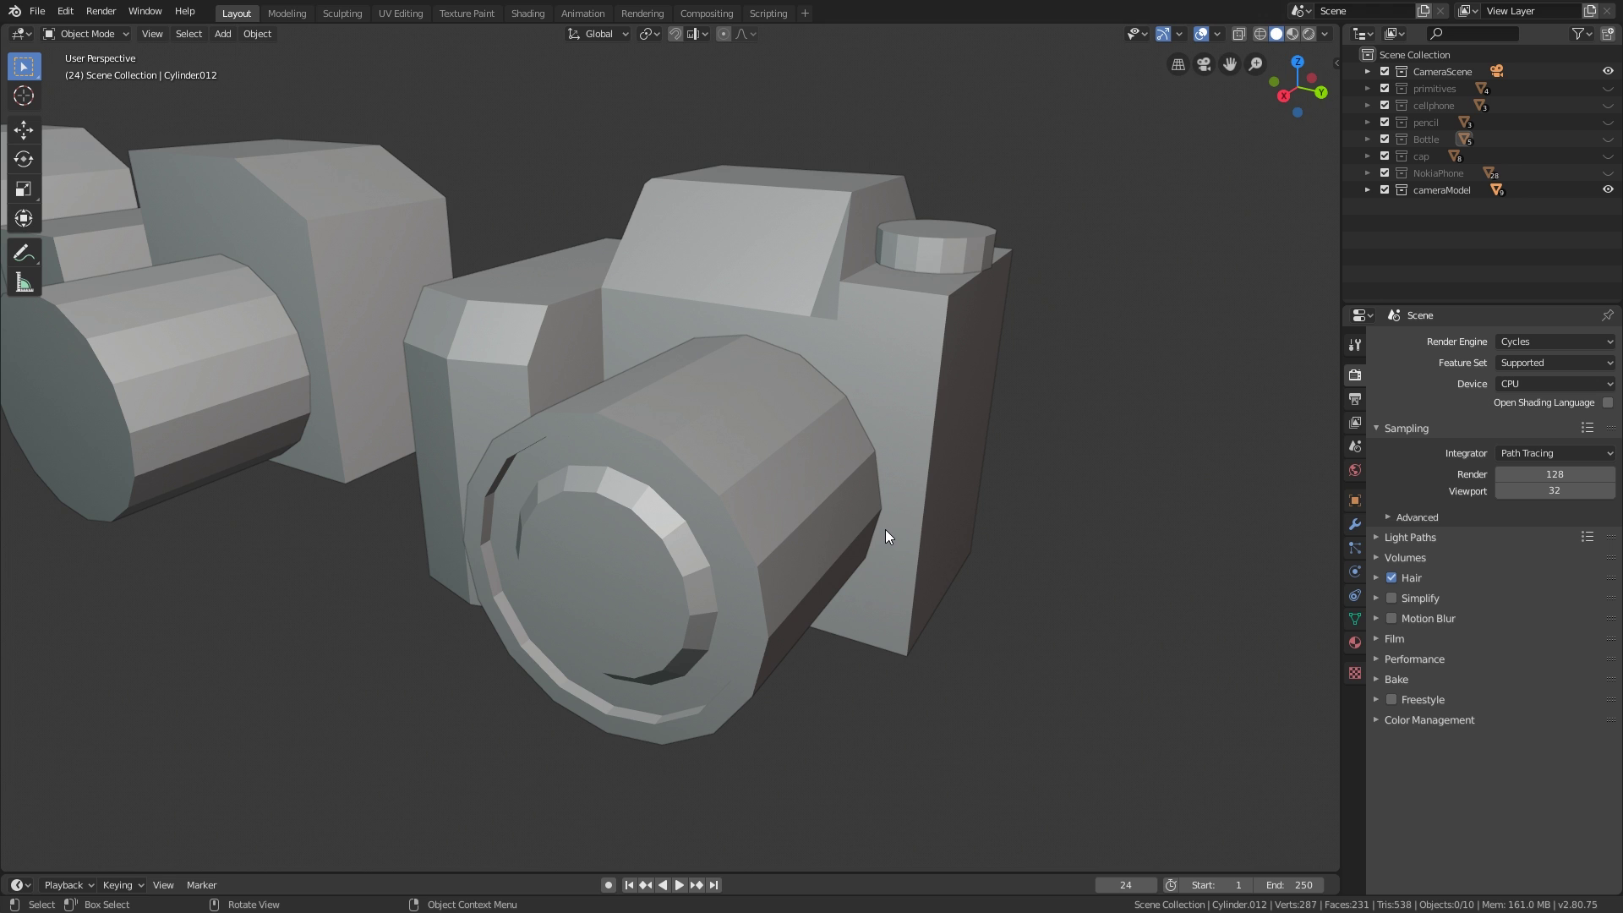
Step: View the complete row of camera stages from the starting cube to the finished camera
shift+middle_drag(885, 529, 920, 566)
scroll(930, 558, down, 5)
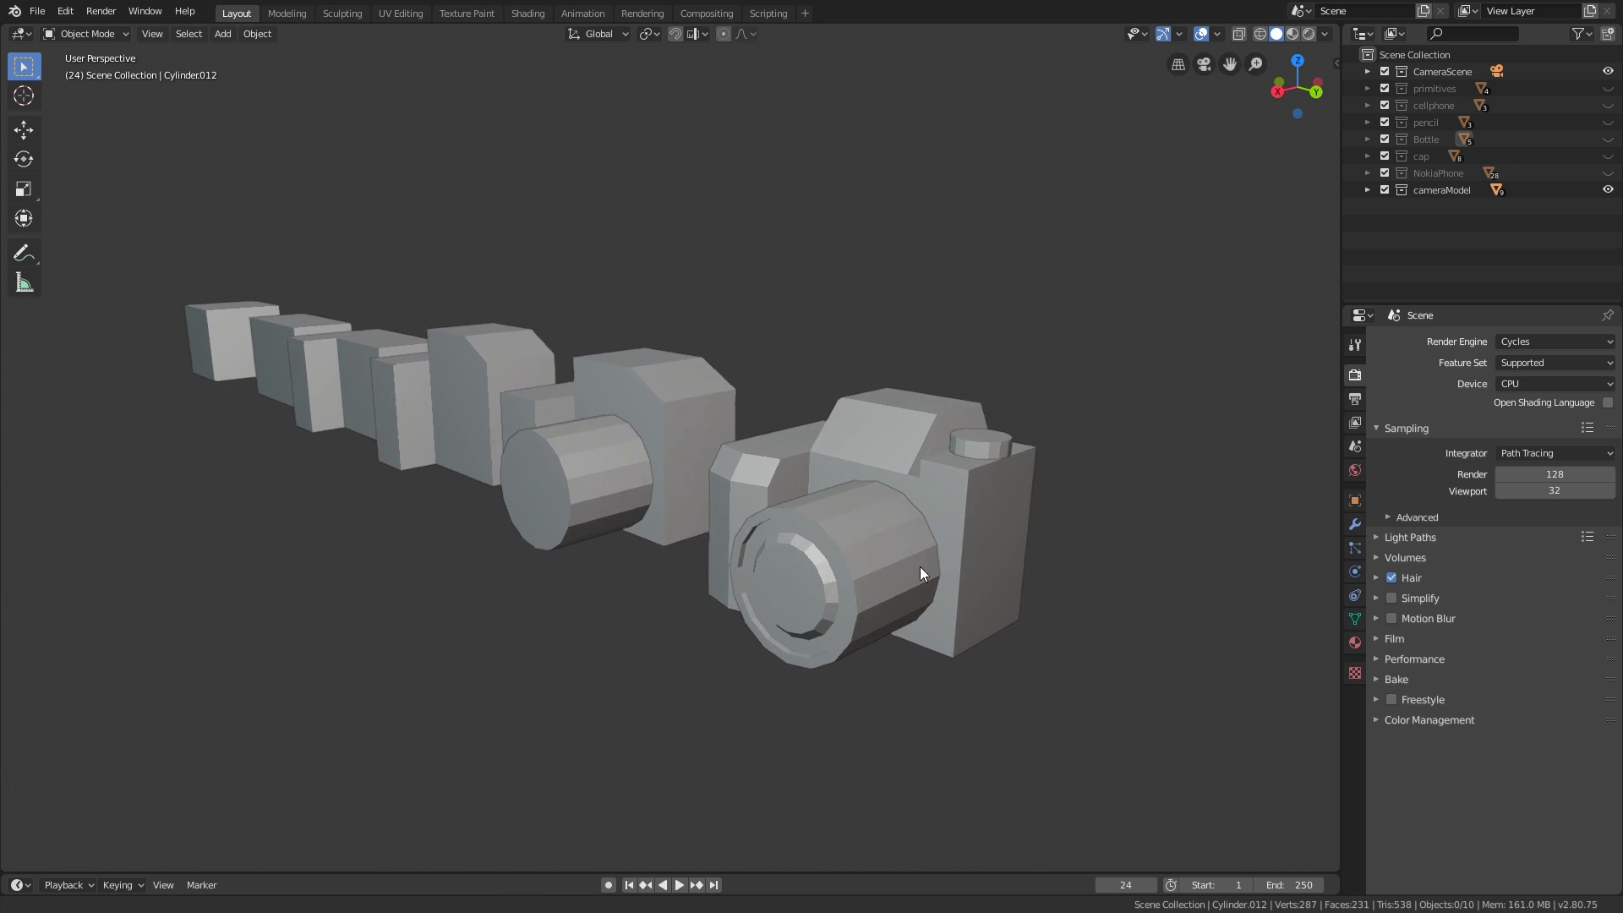
scroll(920, 566, up, 2)
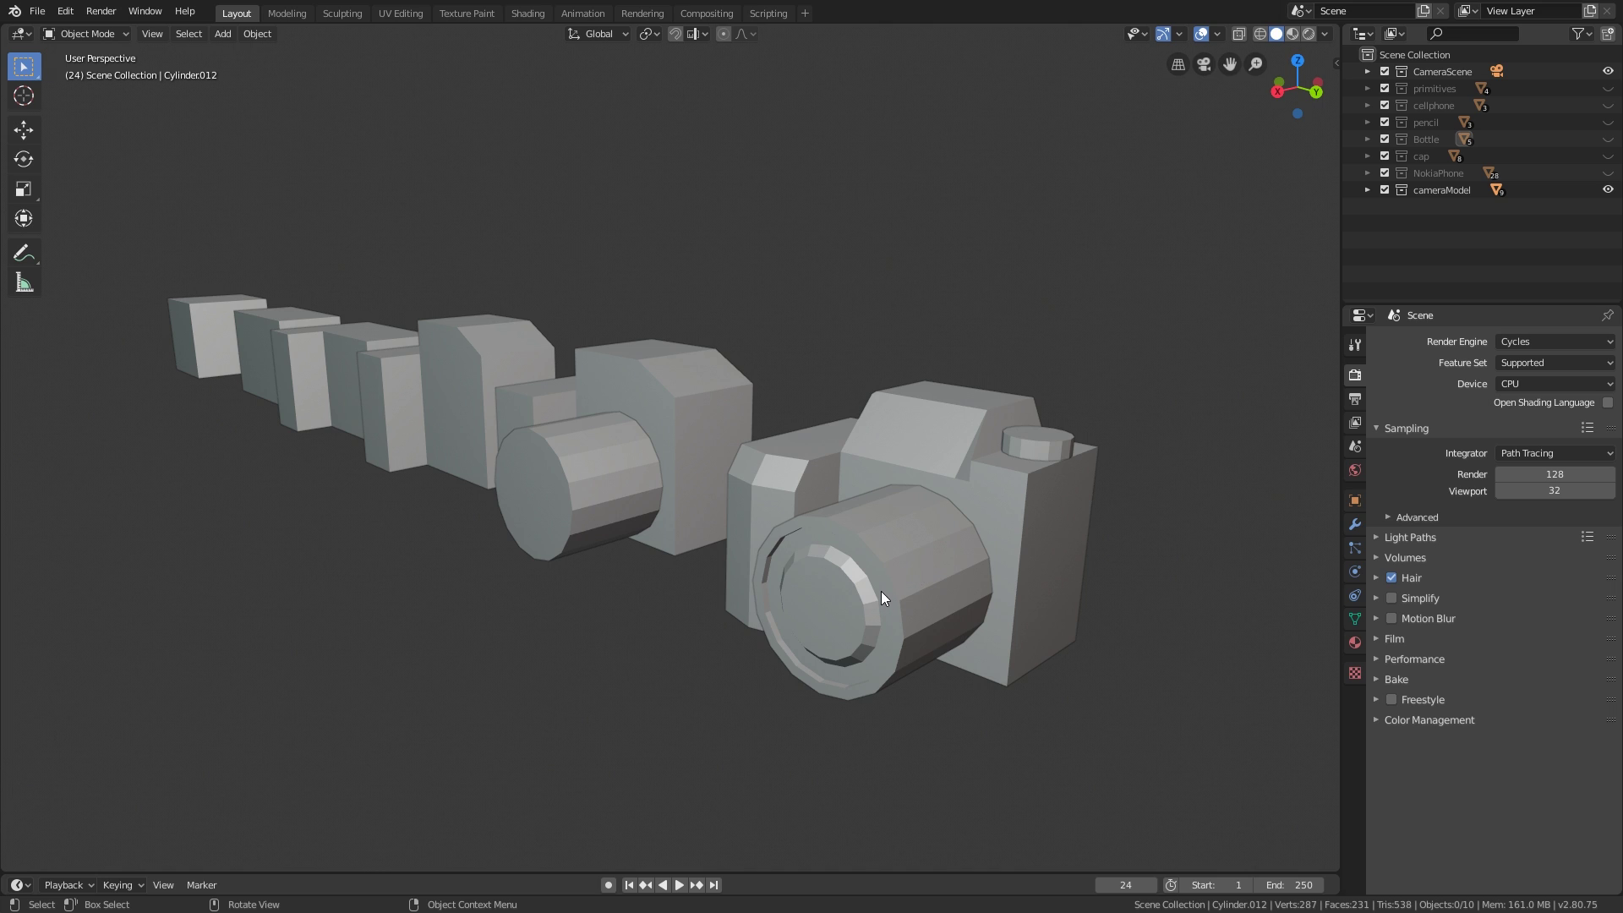
scroll(884, 594, up, 1)
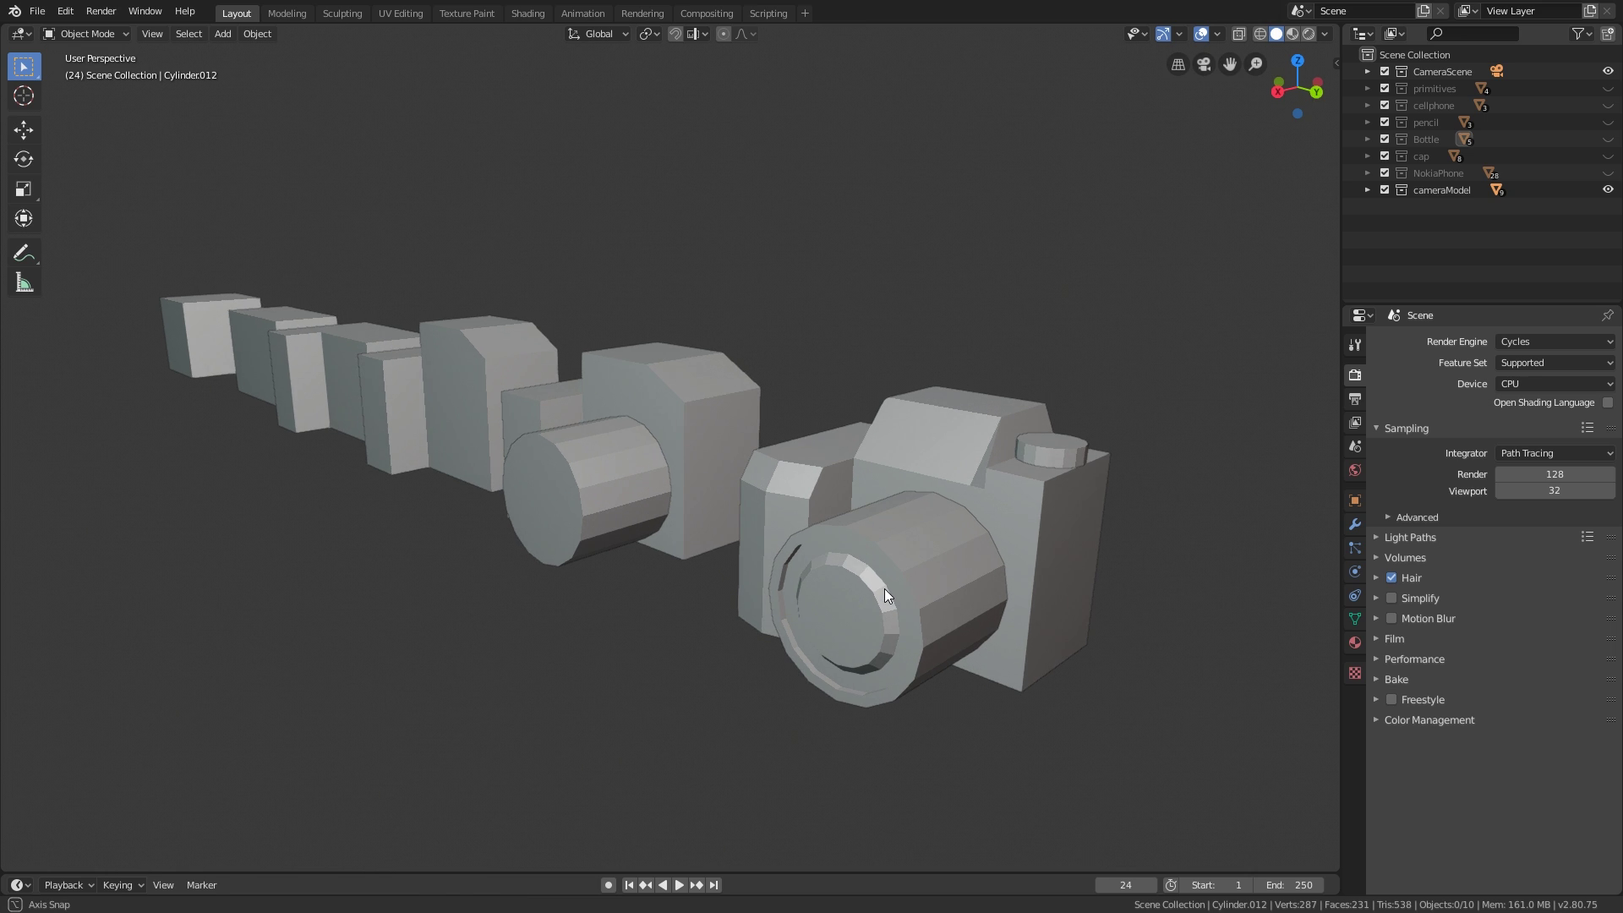